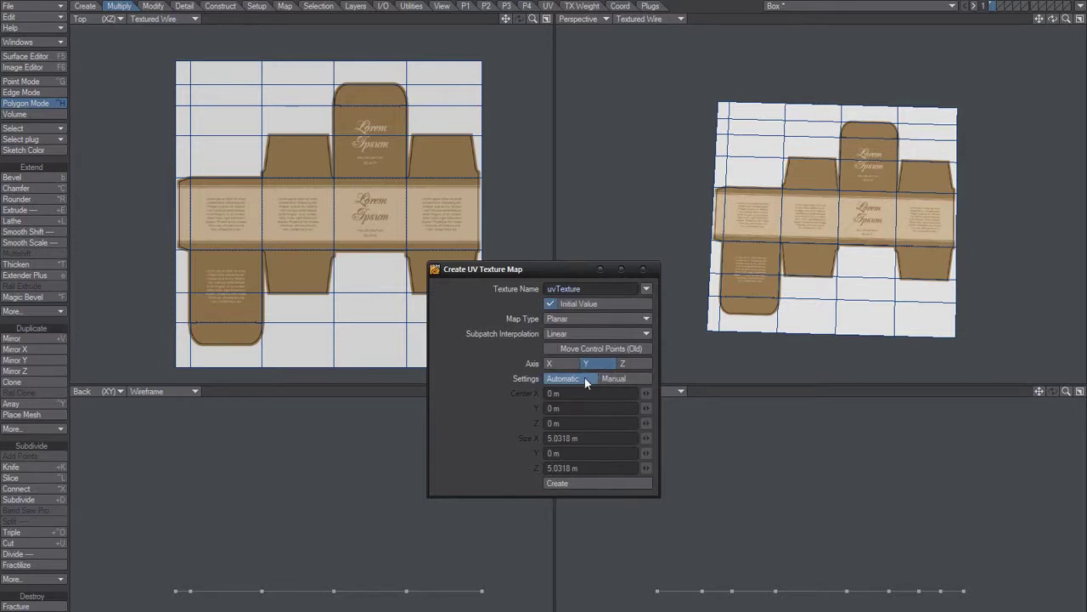
Step: Review the Manual and Automatic settings for a planar UV map, and check the Perfume.jpg image's size in the Image Editor
left_click(614, 378)
left_click(572, 380)
left_click(643, 269)
left_click(25, 68)
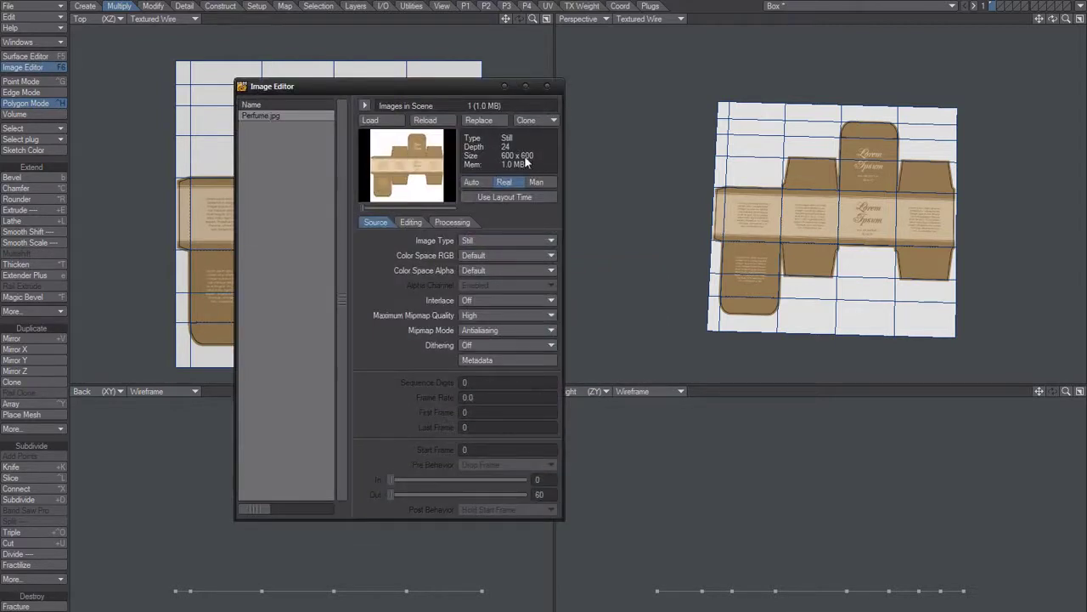
left_click(548, 86)
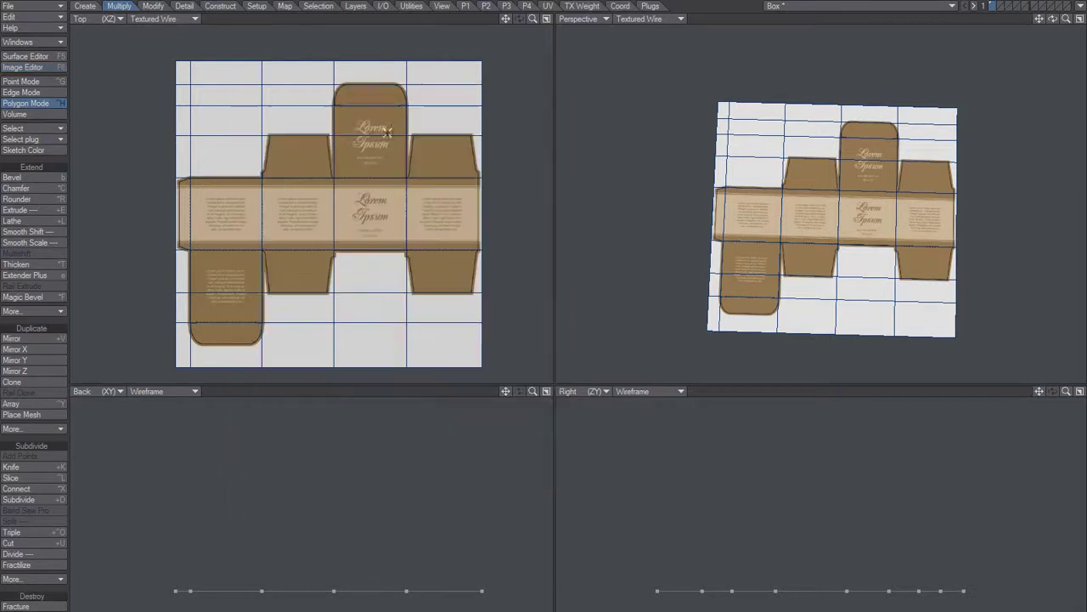
right_click_drag(479, 58, 487, 297)
mouse_move(476, 27)
right_mouse_down()
mouse_move(138, 45)
mouse_move(510, 69)
mouse_move(506, 287)
mouse_move(491, 125)
right_mouse_up()
left_click_drag(169, 89, 494, 99)
left_click(153, 83)
left_click_drag(176, 180, 193, 194)
key("ctrl+z")
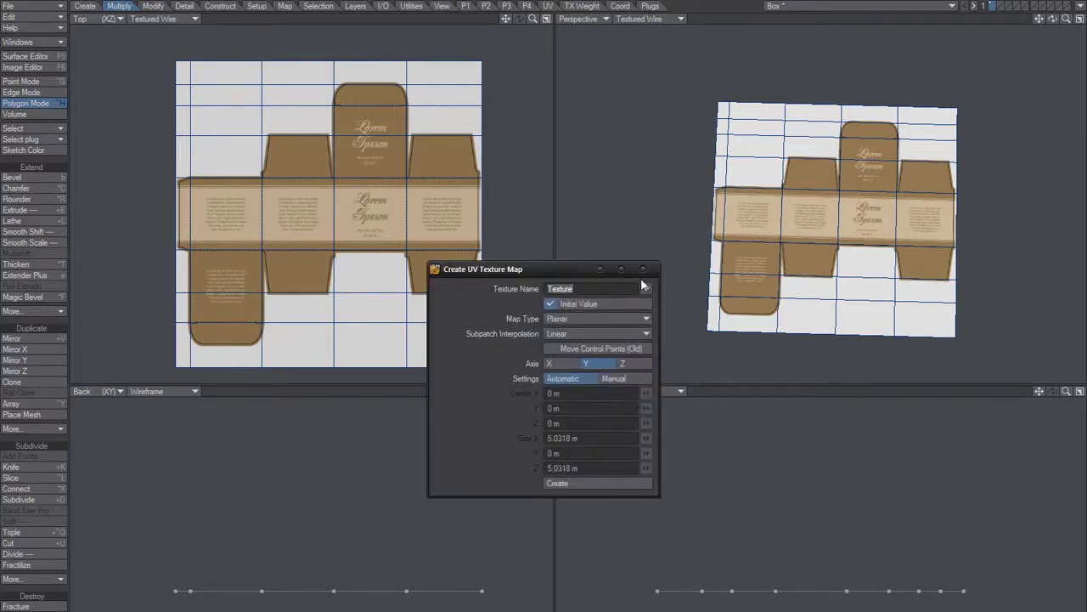
Step: Create a planar UV texture map named uvPlanar along the Y axis with automatic settings
left_click(648, 289)
left_click(650, 299)
type("Planar")
key("Return")
left_click(567, 483)
left_click(646, 269)
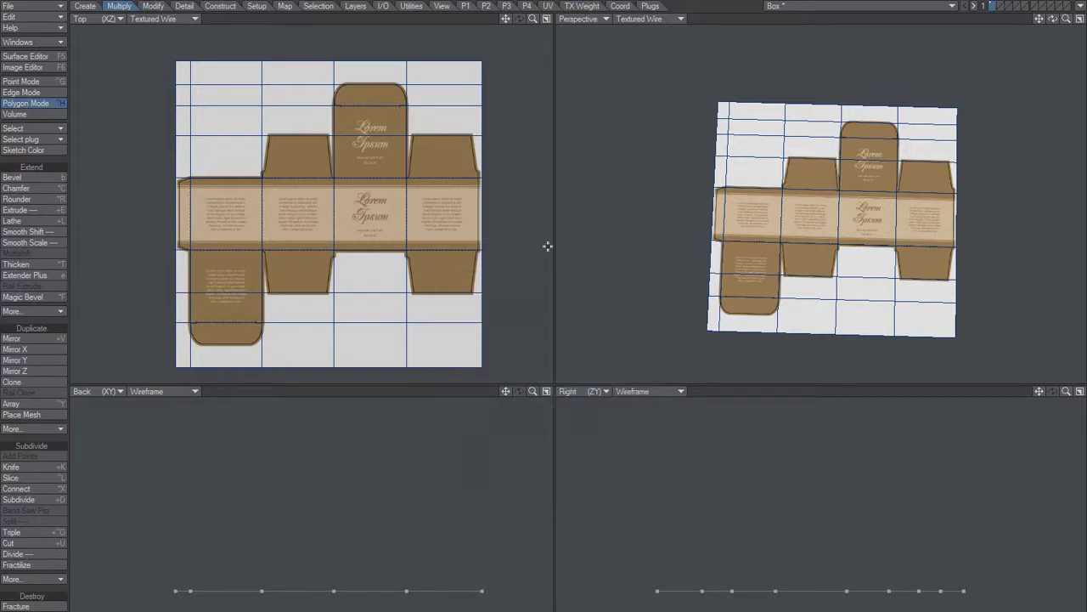
Step: Set the uvDefault surface's color texture to Planar projection on the Y axis with automatic sizing
key("F5")
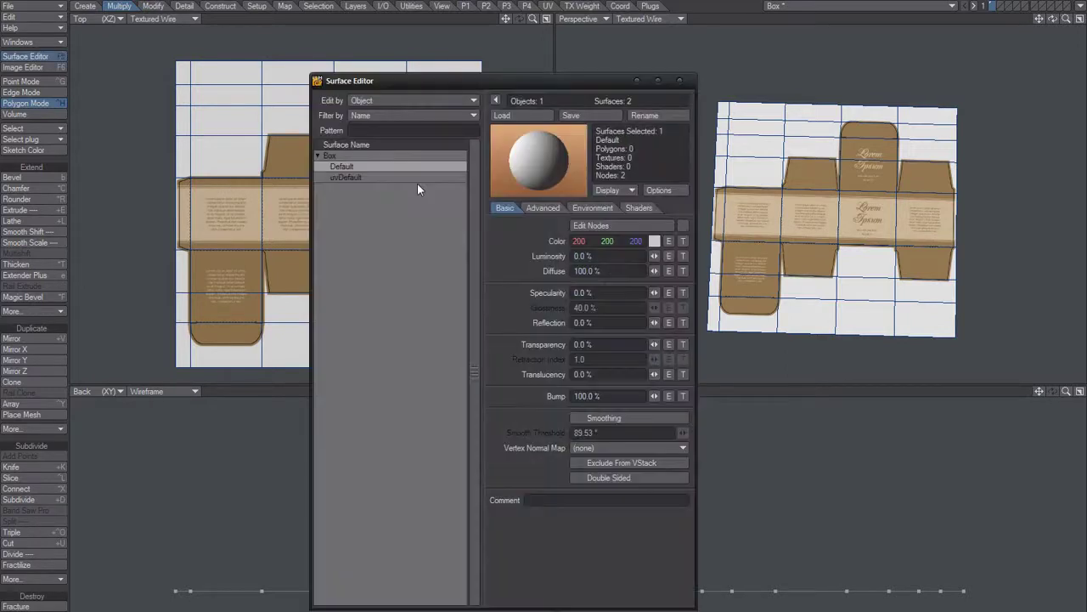
left_click(361, 177)
left_click(683, 241)
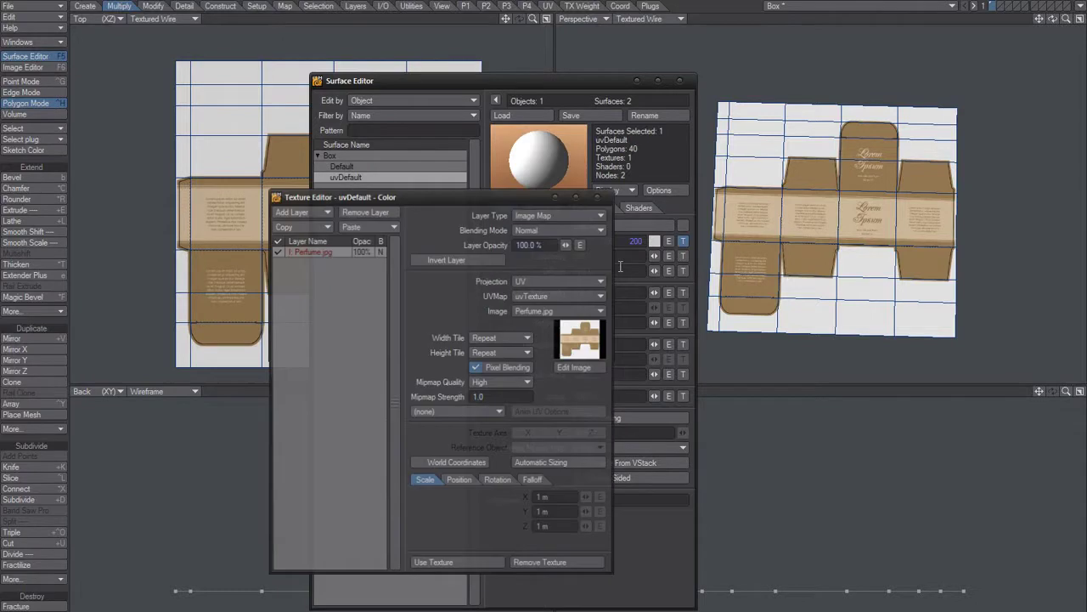
left_click(528, 281)
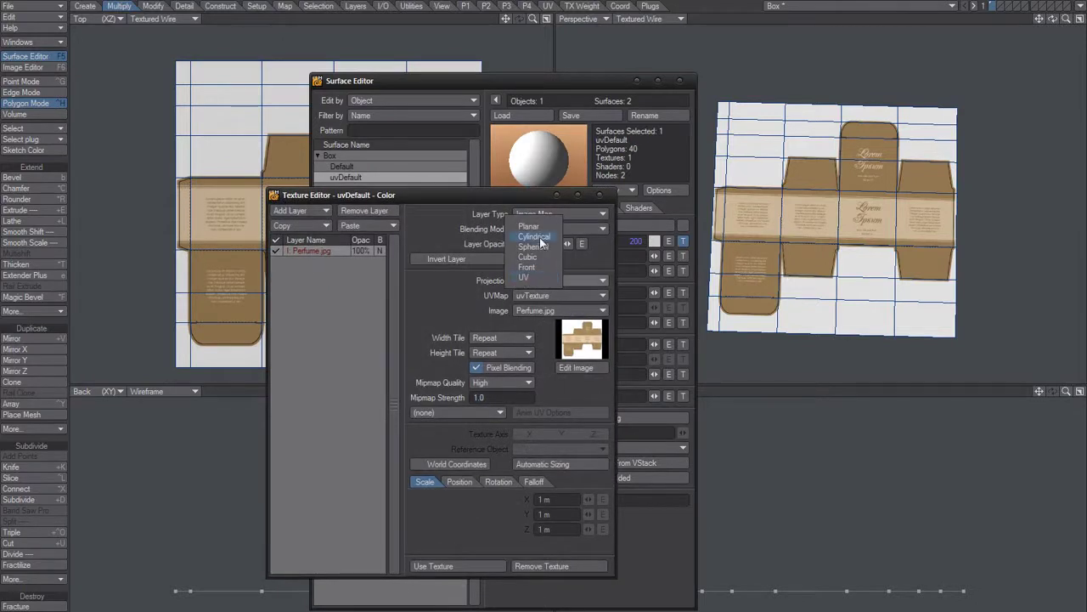
left_click(544, 219)
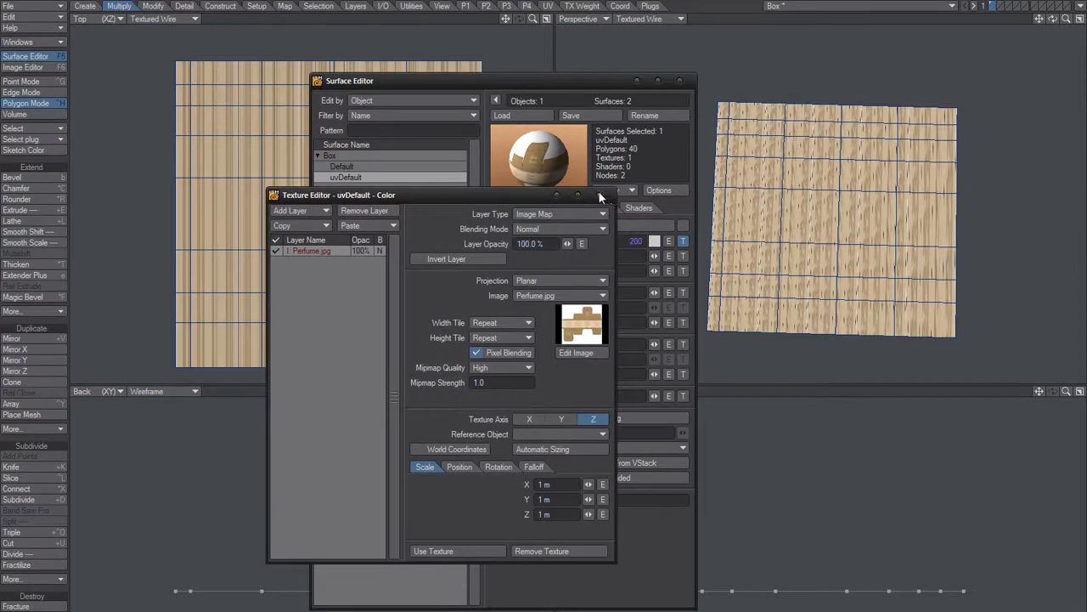
left_click(561, 419)
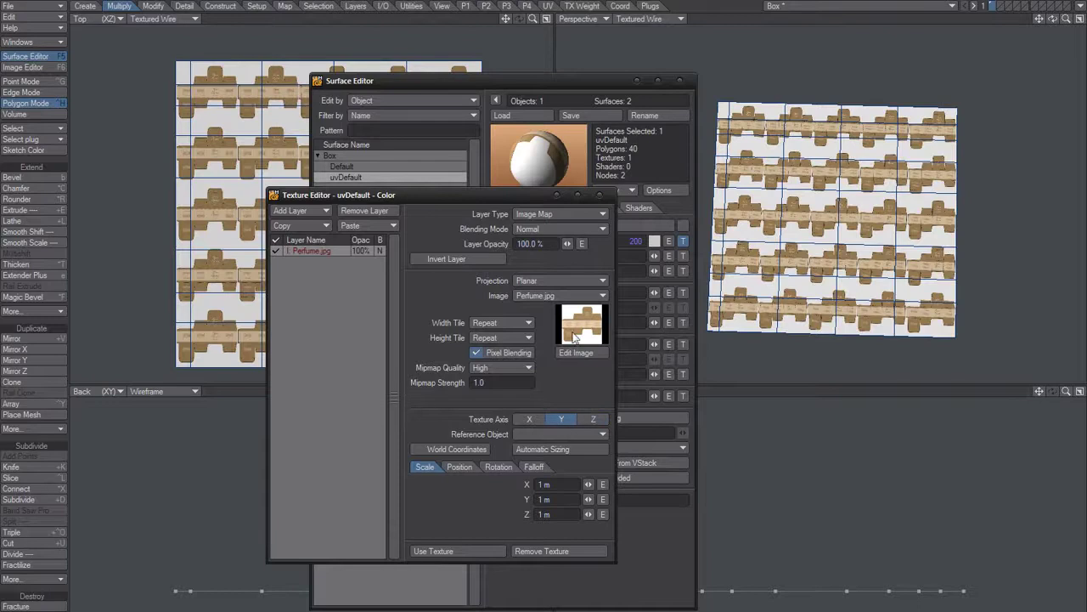
left_click(540, 450)
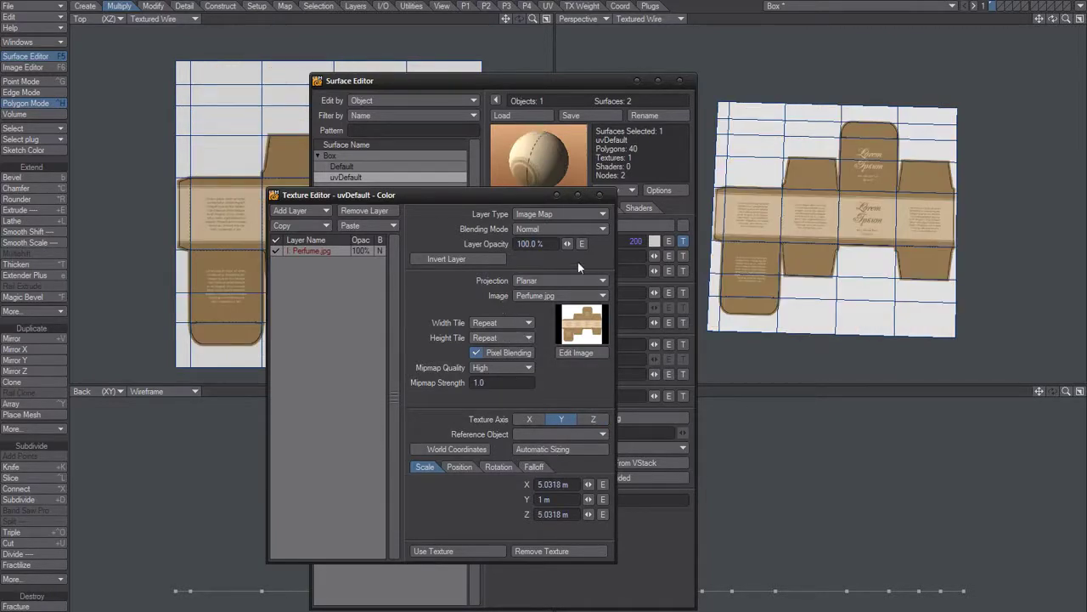
Step: Switch the Perfume.jpg layer's projection to UV with the uvTexture map, keeping the viewports in view for comparison
left_click_drag(542, 78, 945, 217)
left_click_drag(529, 192, 533, 139)
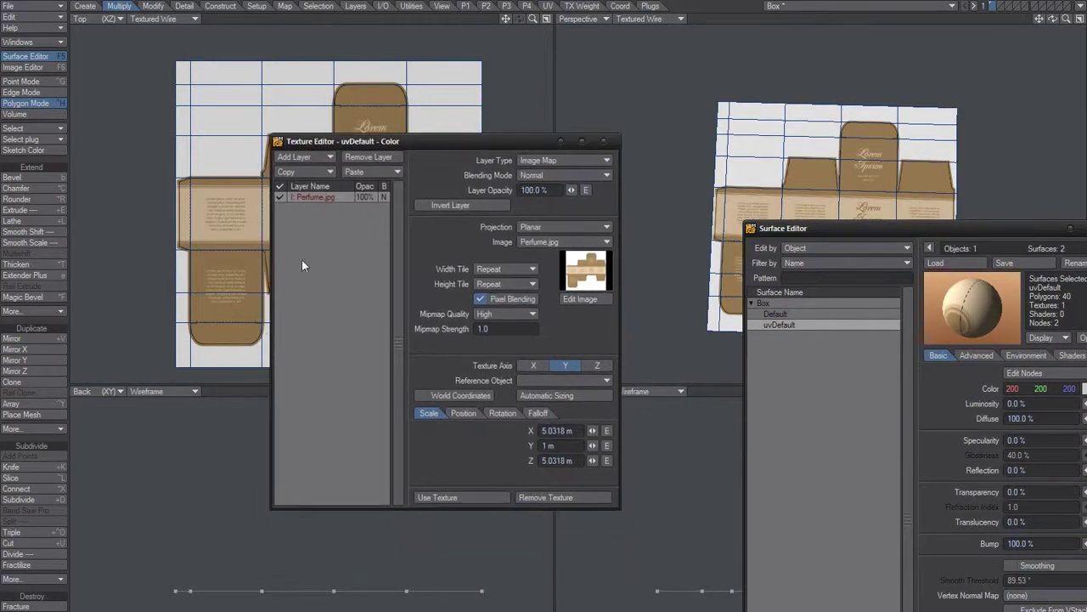
left_click(528, 226)
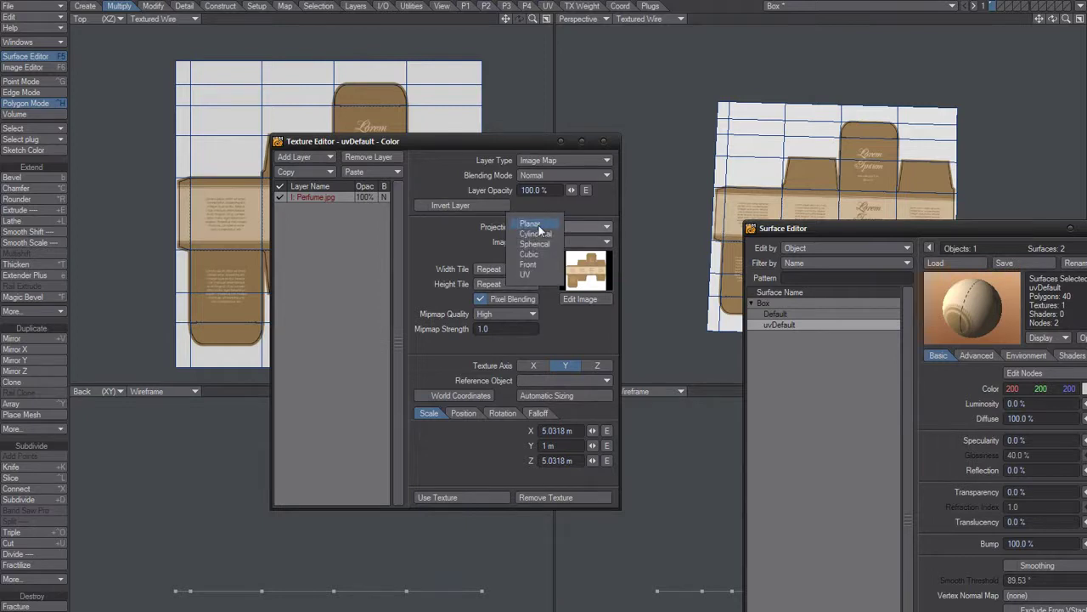
left_click(529, 275)
left_click(542, 242)
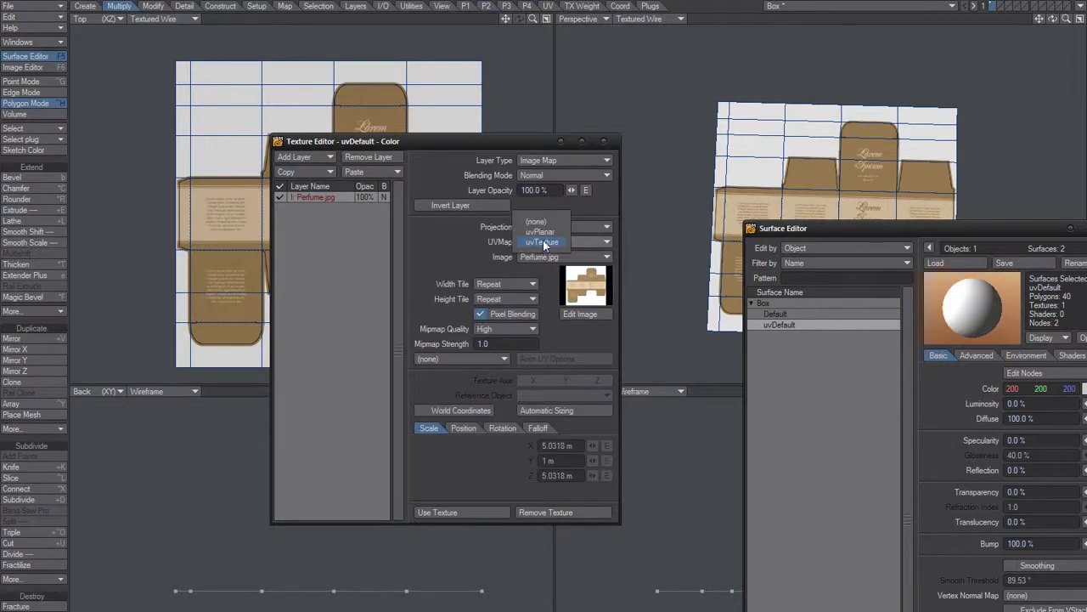
left_click(478, 251)
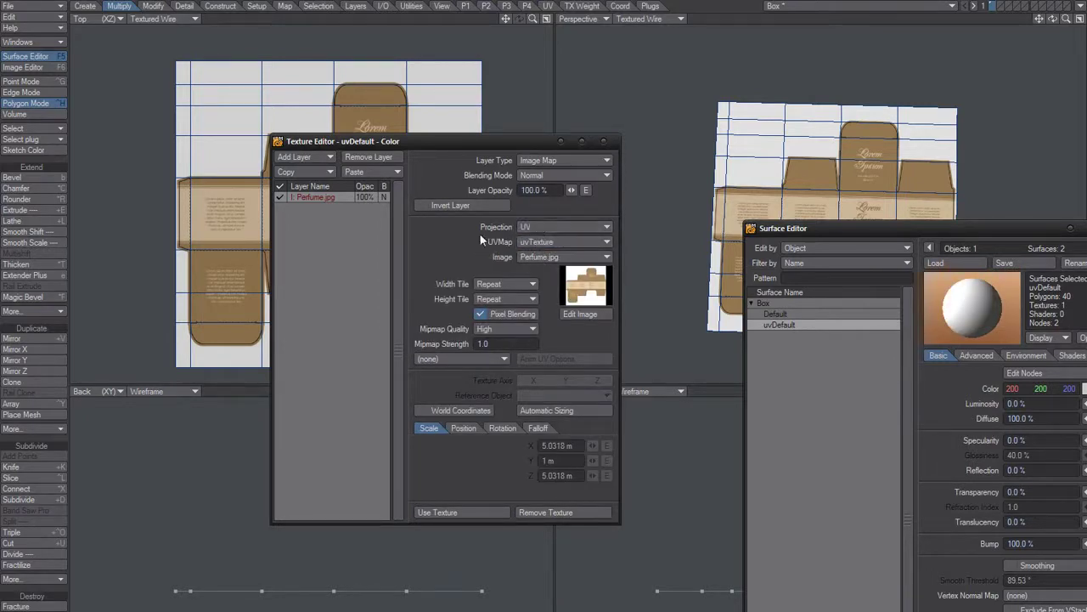
Step: Set the Perfume.jpg layer's projection to Planar, apply the texture and close the Surface Editor
left_click(524, 226)
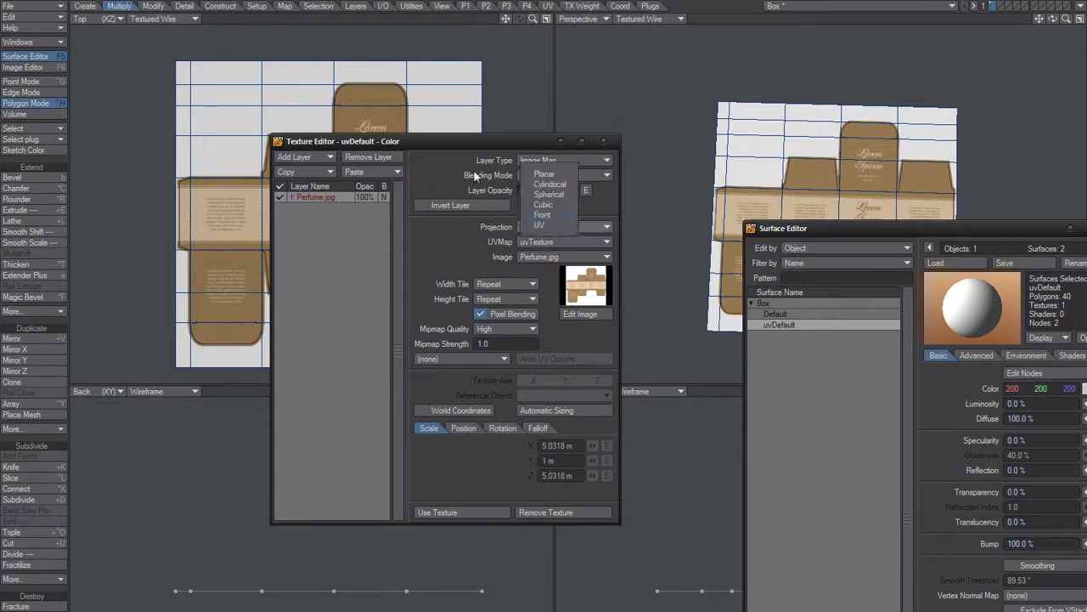
left_click(545, 175)
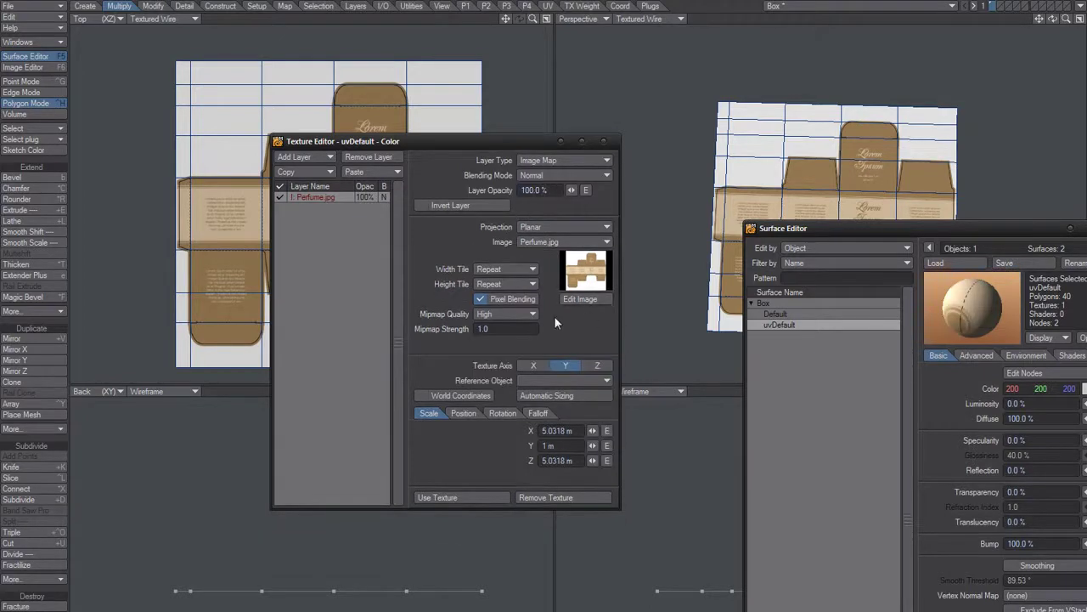
left_click(466, 497)
left_click_drag(914, 230, 644, 165)
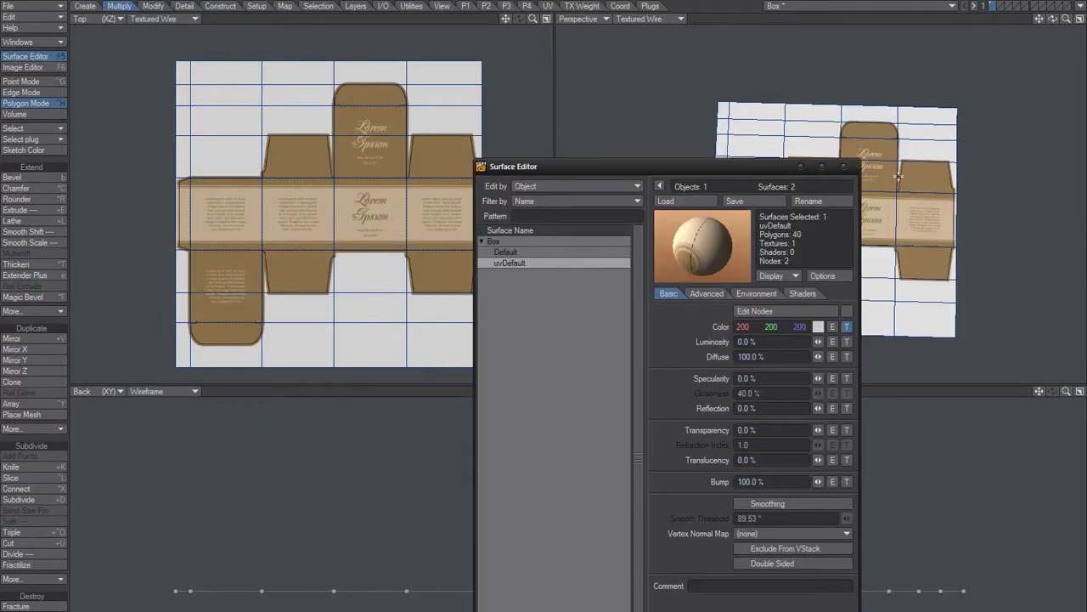
left_click(852, 168)
left_click_drag(253, 219, 311, 191, "ctrl+alt")
left_click_drag(310, 191, 397, 201, "alt")
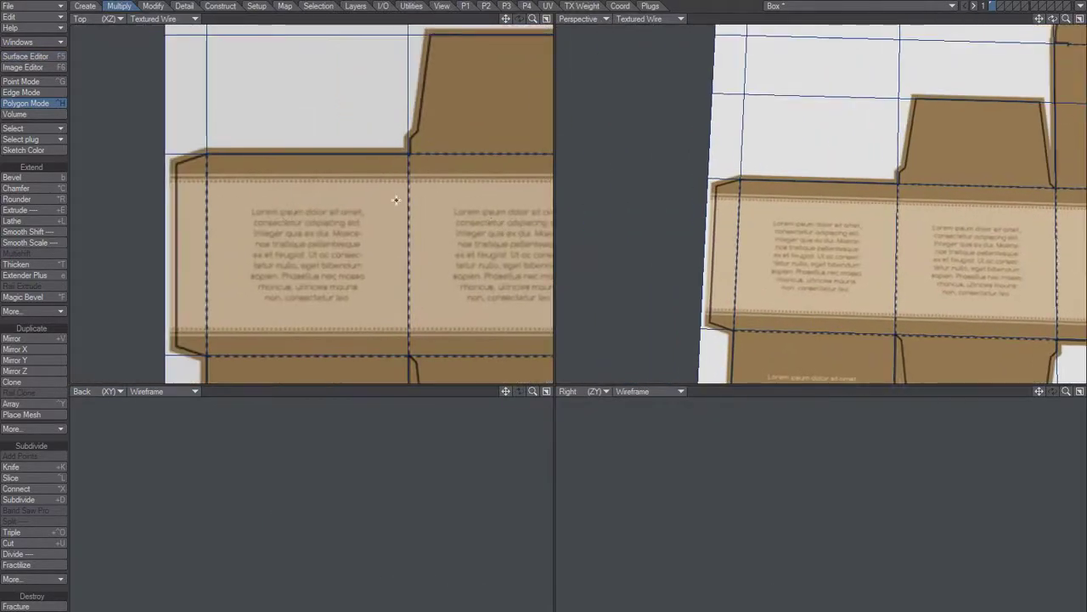
left_click_drag(162, 153, 114, 201)
key("ctrl+z")
key("a")
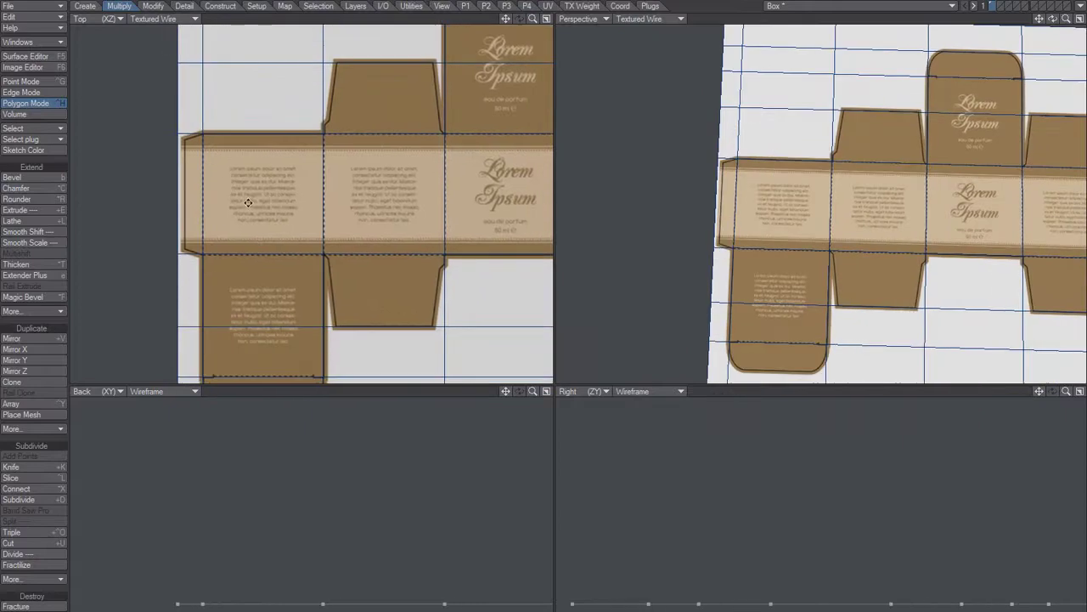
Step: Select the column of points along the sheet's left edge, nudge it slightly and clear the selection
key("ctrl+g")
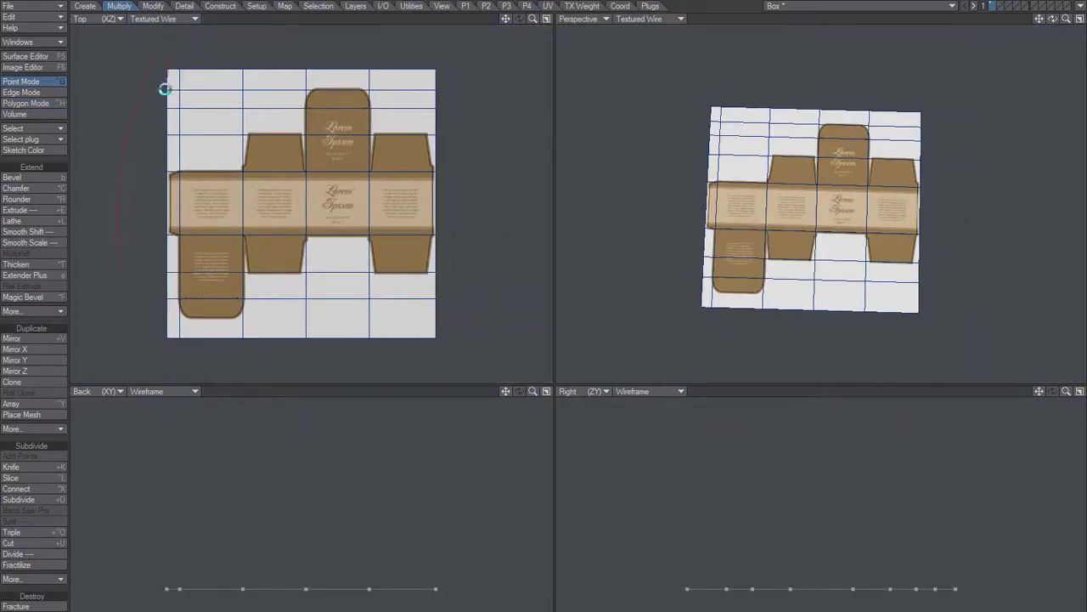
key("a")
left_click_drag(196, 169, 203, 169, "ctrl+alt")
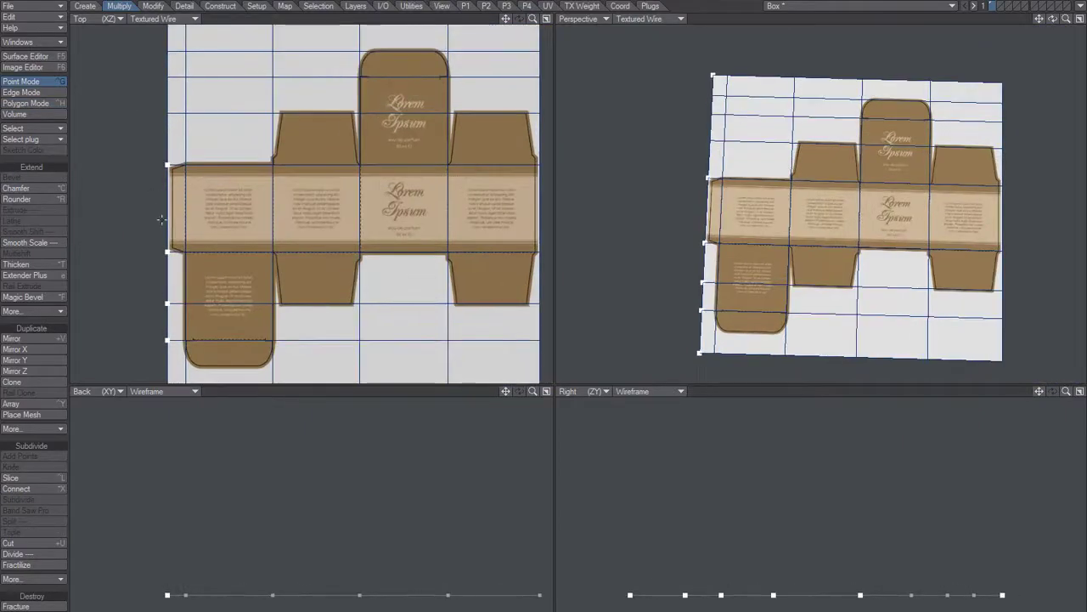
mouse_move(164, 226)
left_mouse_down()
mouse_move(178, 226)
mouse_move(166, 227)
left_mouse_up()
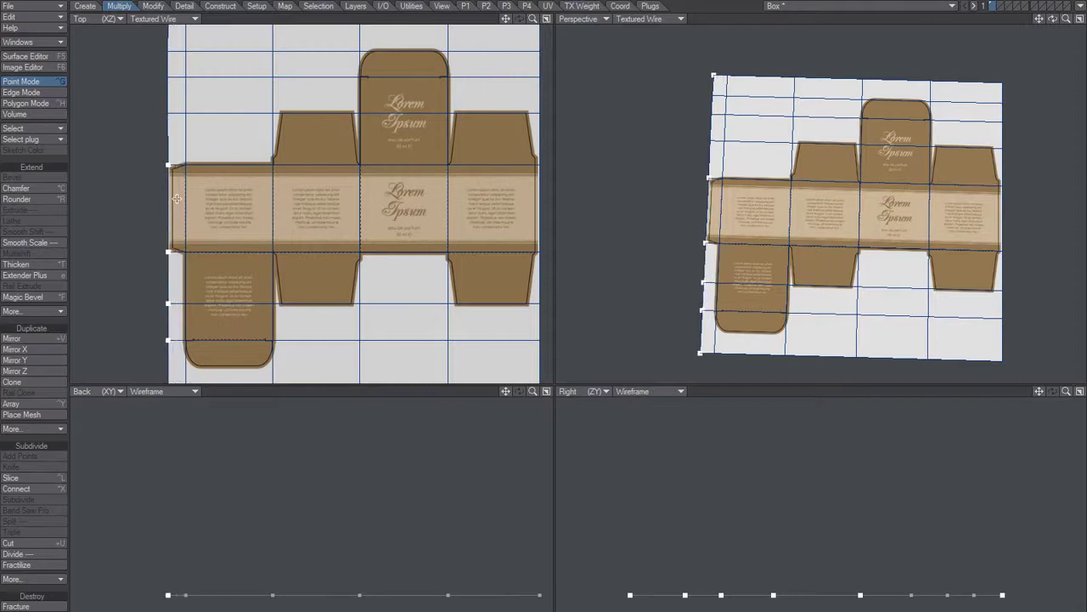
scroll(179, 100, "down", 3)
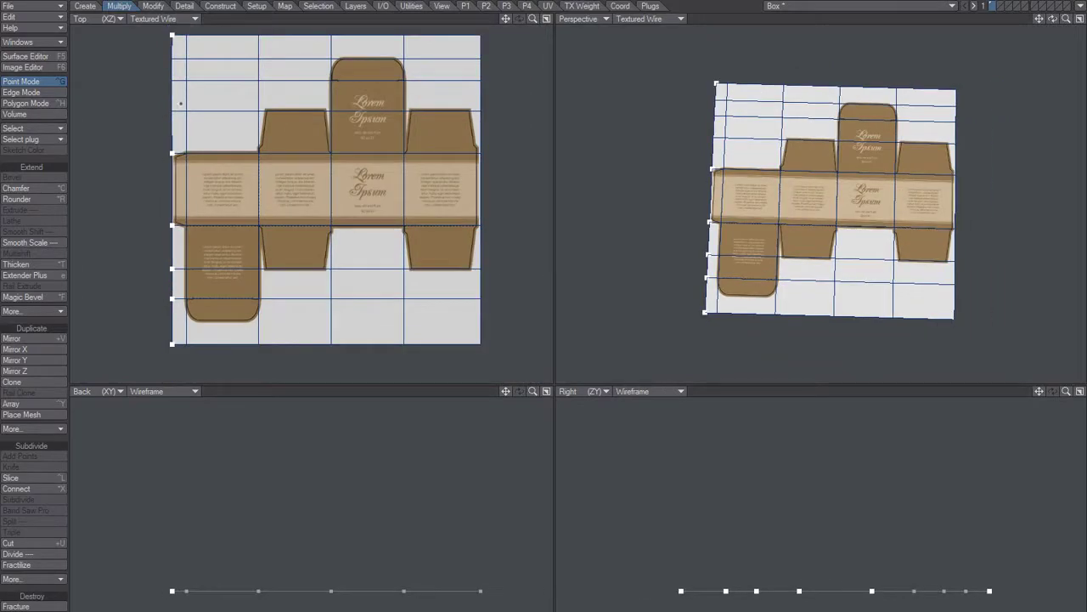
key("]")
key("/")
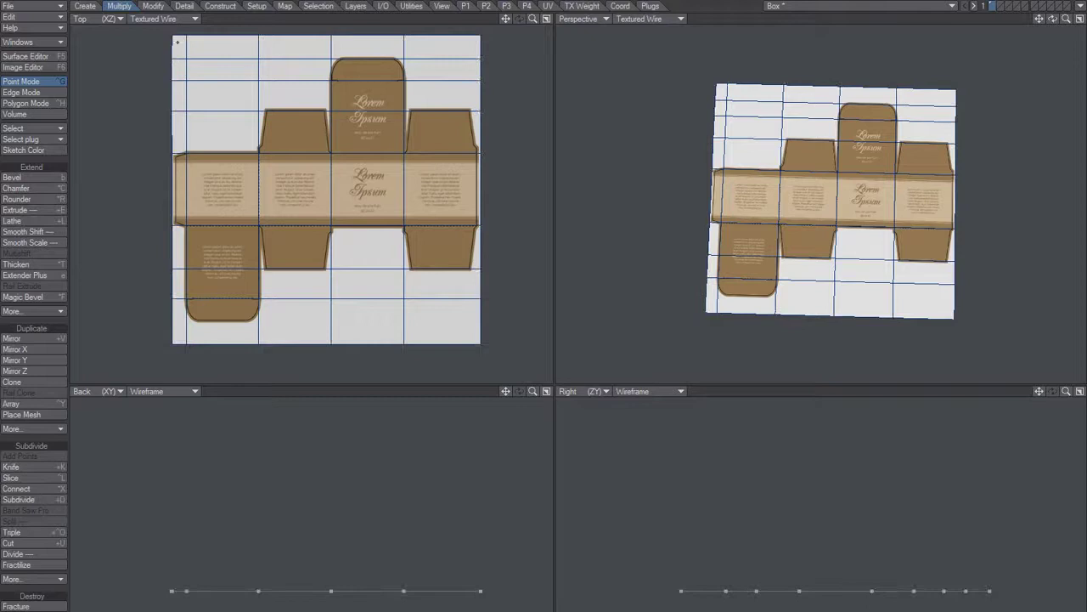
Step: Try moving the sheet's left-edge points slightly inward onto the box's glue flap
left_click_drag(171, 35, 171, 344)
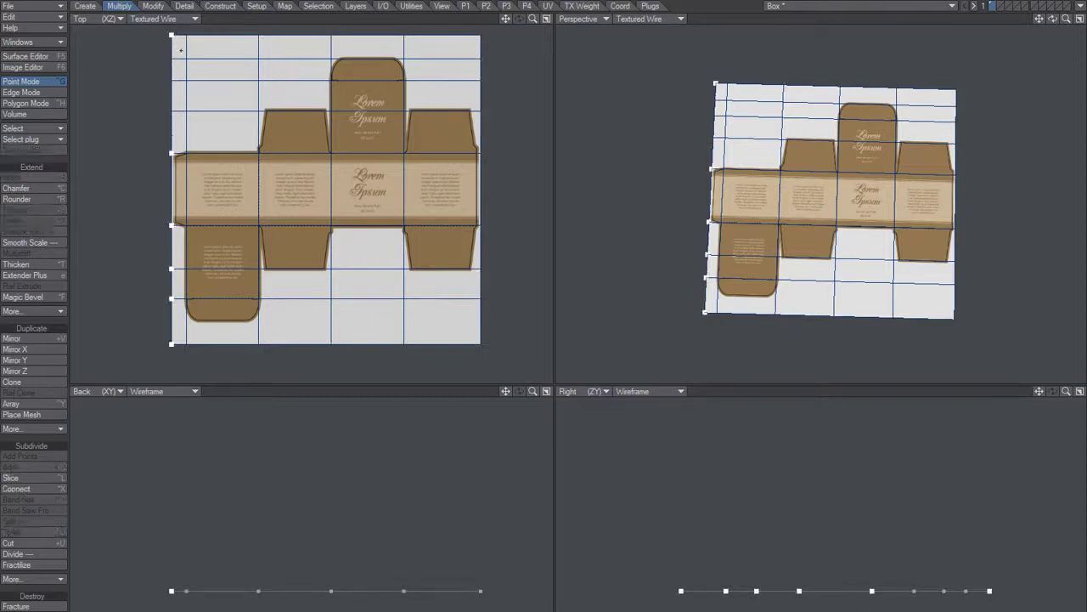
left_click_drag(173, 53, 168, 117)
scroll(165, 179, "up", 2)
left_click_drag(182, 212, 190, 212)
left_click(202, 201)
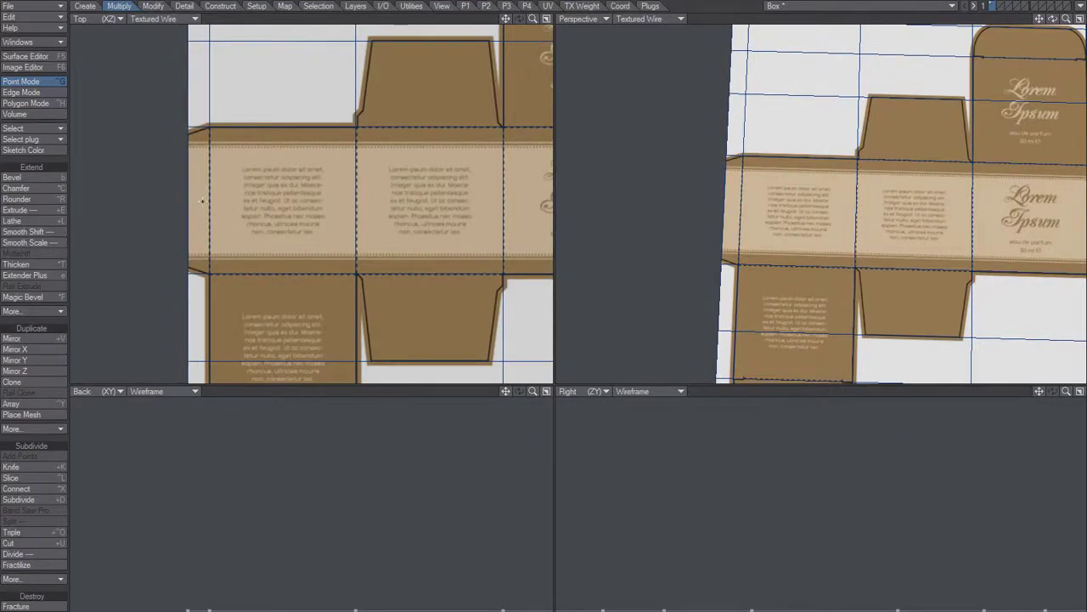
Step: Examine how the shifted left edge meets the glue flap's outline, and undo the point move
scroll(201, 277, "up", 4)
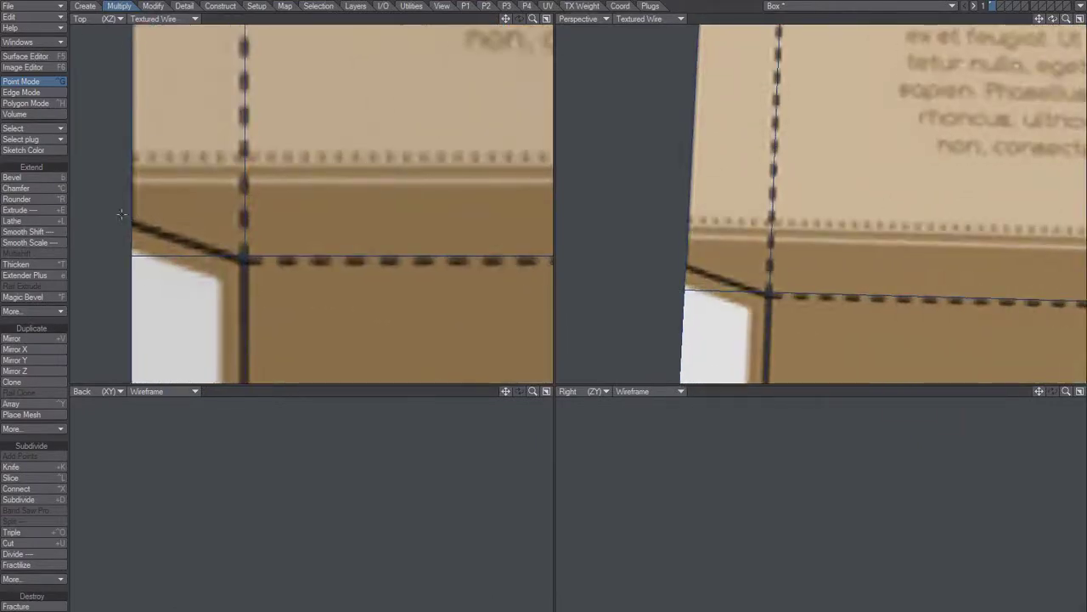
left_click_drag(176, 185, 242, 190, "alt")
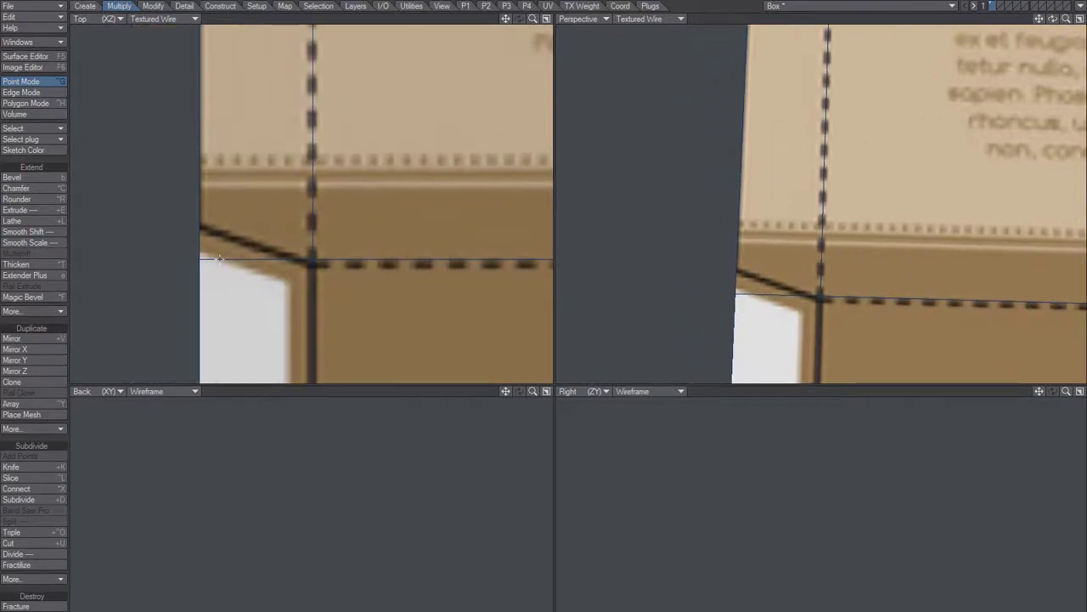
mouse_move(233, 269)
right_mouse_down()
mouse_move(298, 293)
mouse_move(191, 246)
mouse_move(293, 289)
mouse_move(302, 251)
mouse_move(202, 226)
mouse_move(294, 254)
right_mouse_up()
mouse_move(369, 276)
left_mouse_down("ctrl+alt")
mouse_move(284, 203)
mouse_move(225, 180)
left_mouse_up("ctrl+alt")
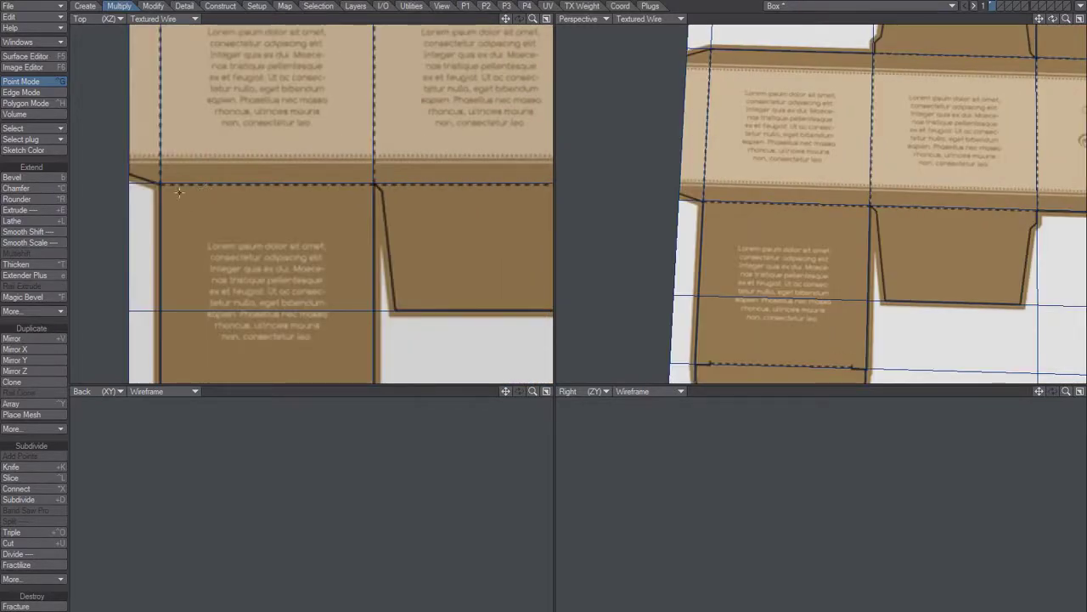
left_click_drag(215, 226, 239, 203, "ctrl+alt")
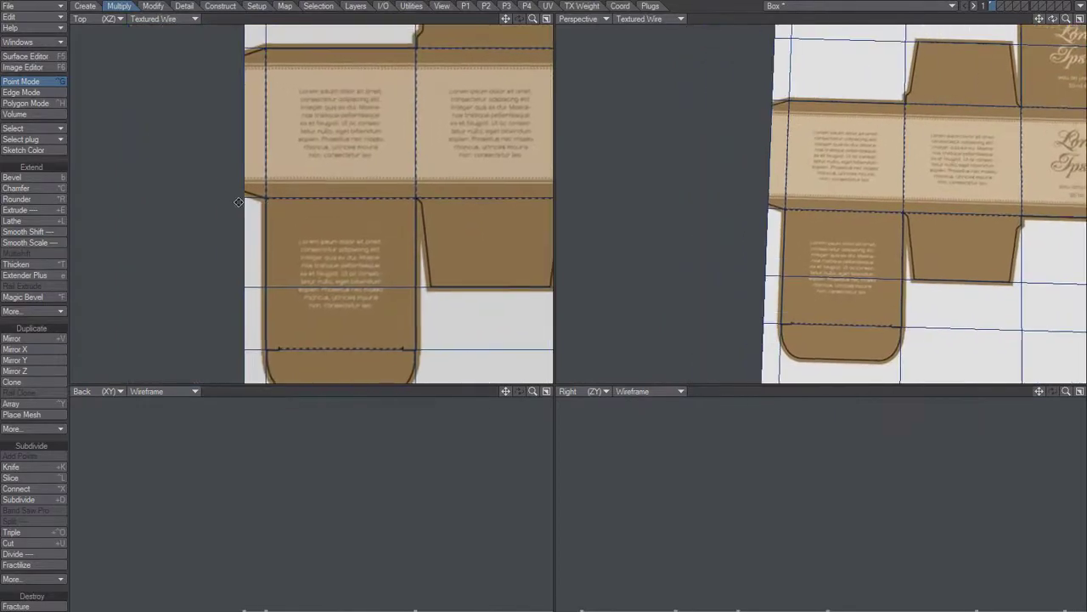
scroll(238, 202, "up", 4)
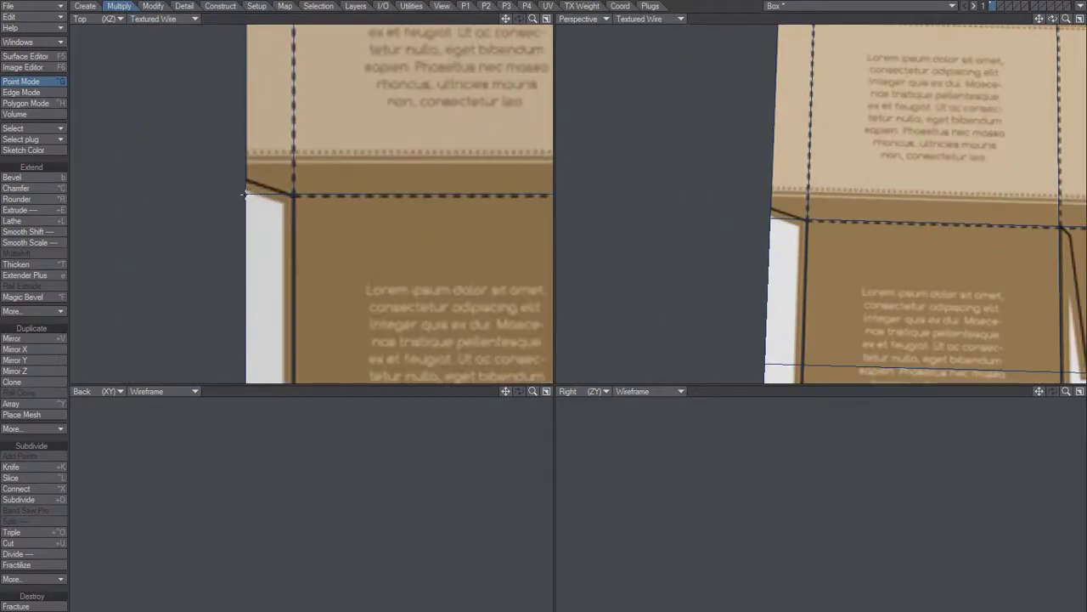
left_click_drag(376, 177, 250, 209, "ctrl+alt")
key("ctrl+z")
key("slash")
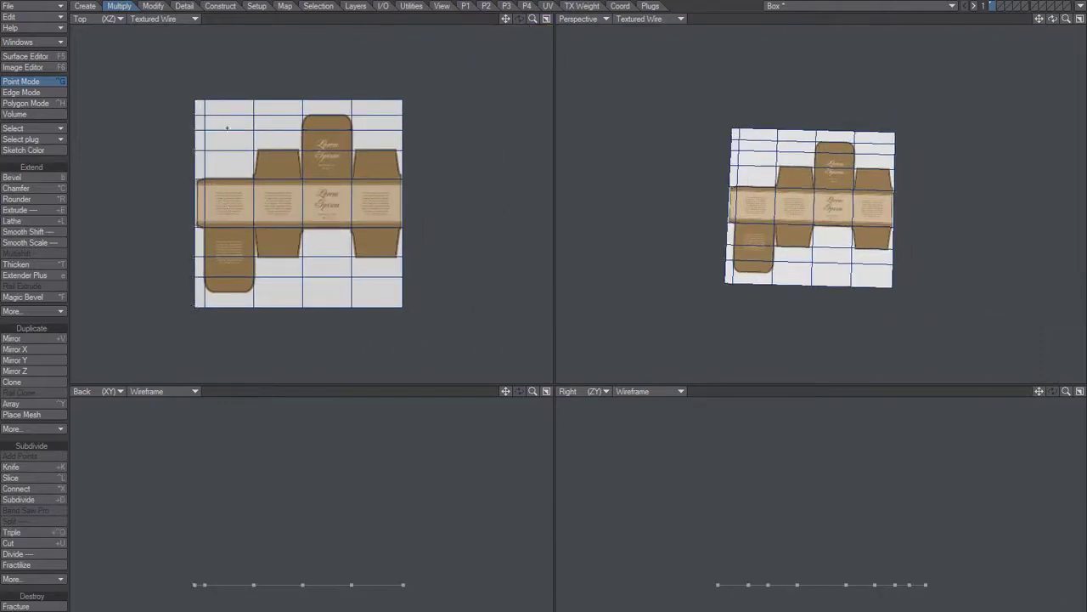
Step: Place the sheet's four corner points in the second layer and leave them selected there
left_click(194, 100)
left_click(404, 99)
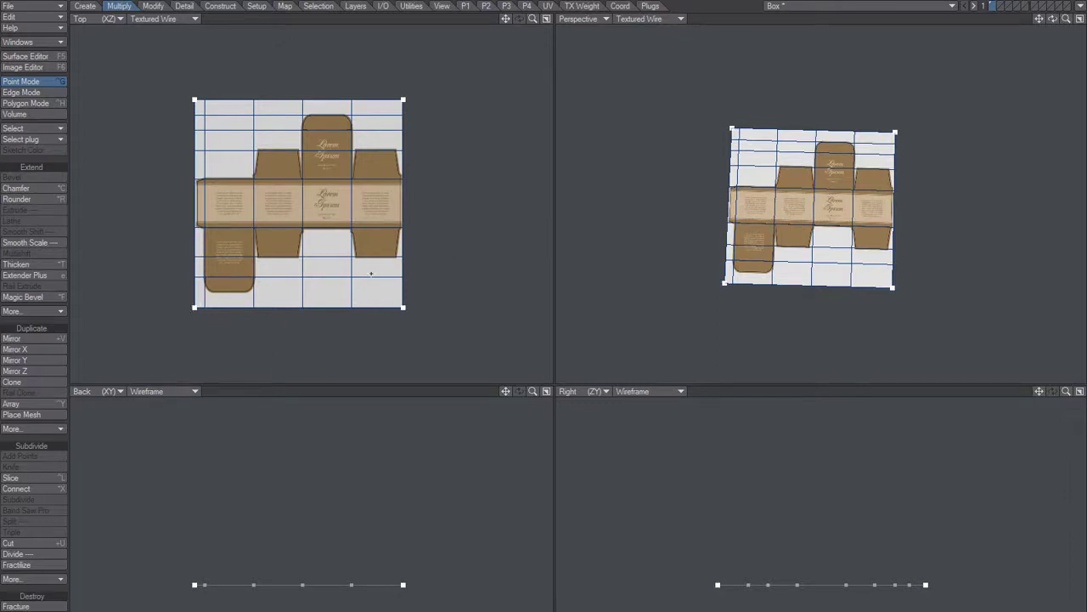
key("Delete")
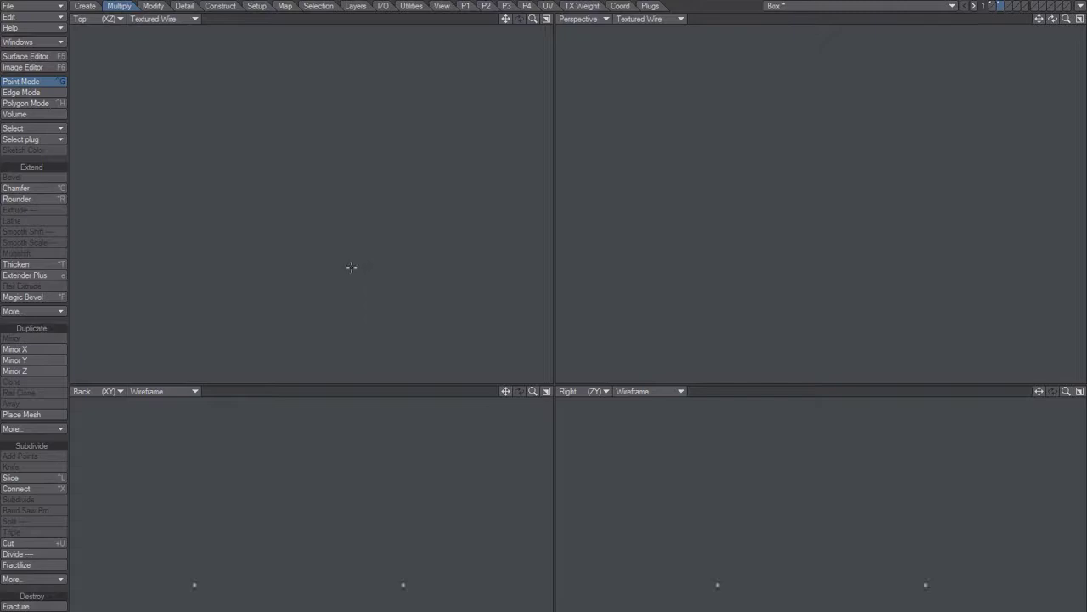
key("u")
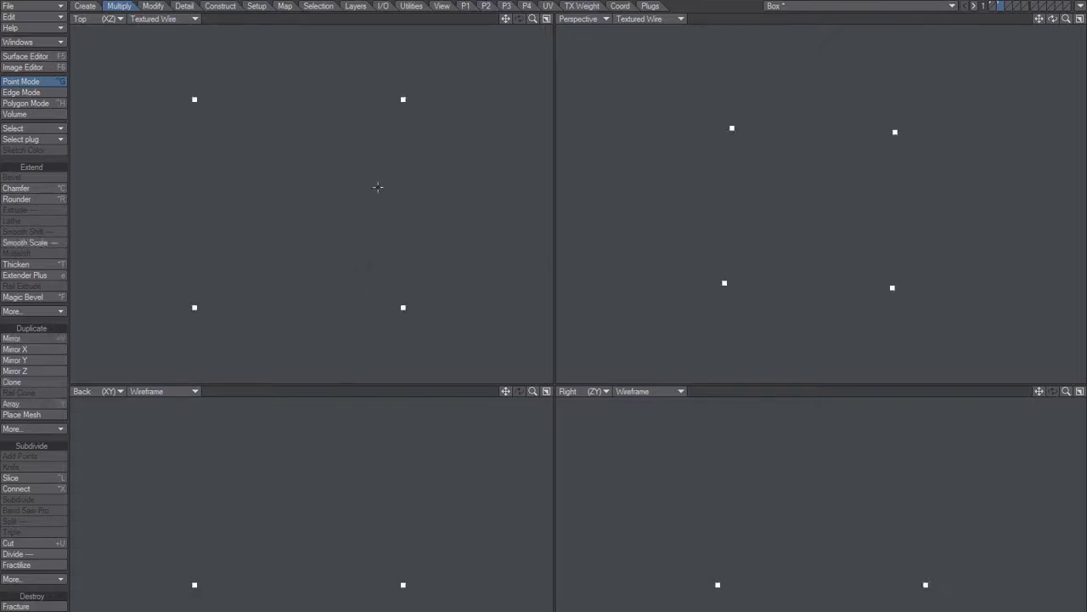
Step: Check the four corner points against the sheet as background geometry, and bring the textured sheet's layer back to the foreground
left_click(993, 9)
left_click_drag(215, 180, 333, 115, "ctrl+alt")
left_click_drag(333, 115, 469, 363, "alt")
left_click_drag(291, 194, 333, 144, "ctrl+alt")
left_click_drag(338, 149, 289, 128, "ctrl+alt")
left_click_drag(430, 140, 340, 161, "ctrl+alt")
left_click_drag(398, 161, 320, 155, "alt")
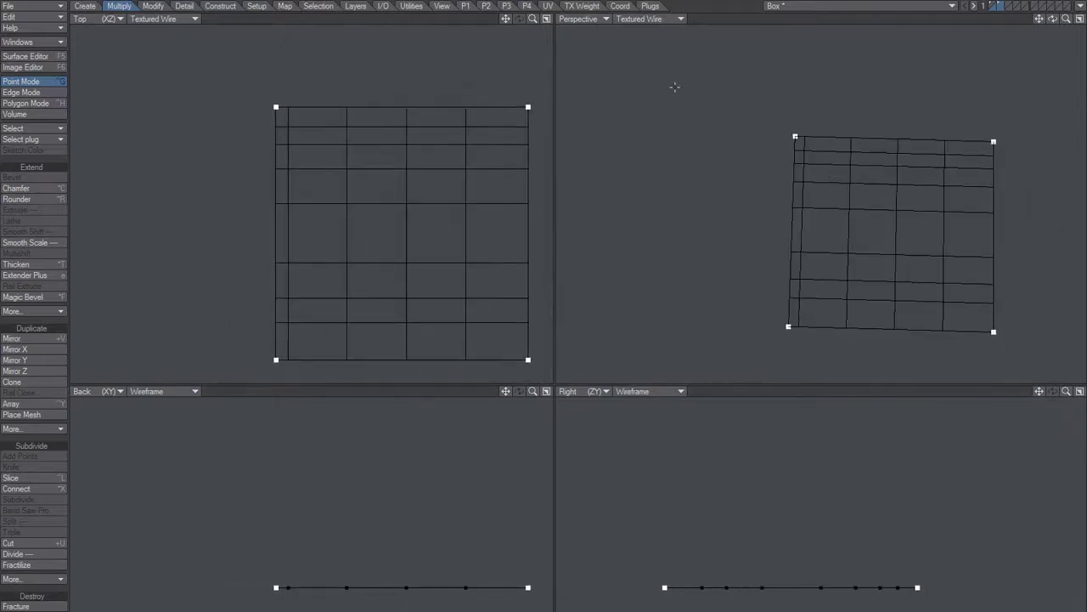
left_click(996, 5)
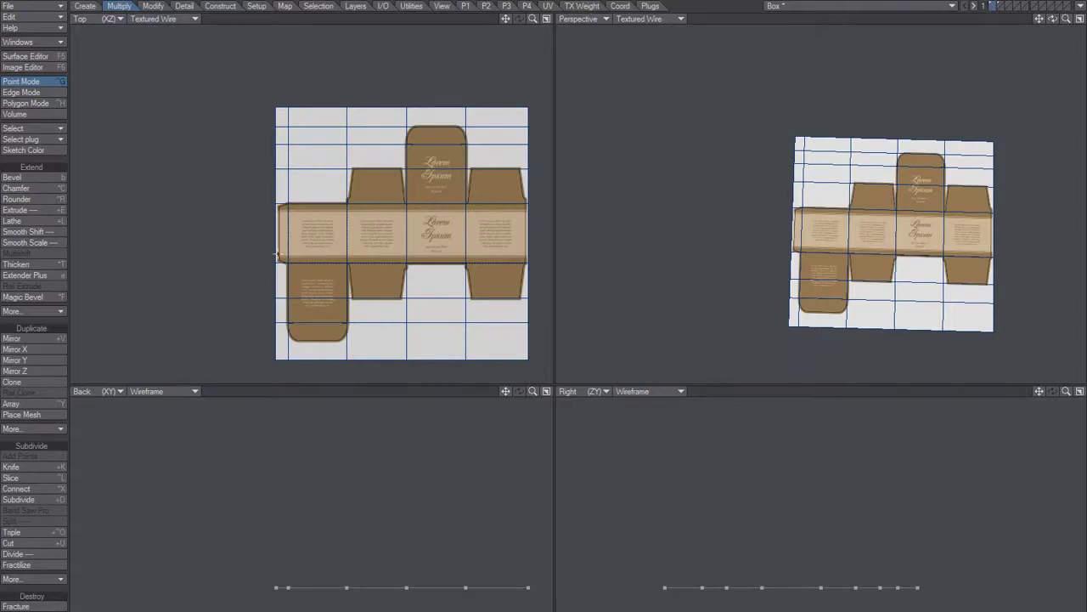
left_click_drag(289, 239, 283, 193, "ctrl+alt")
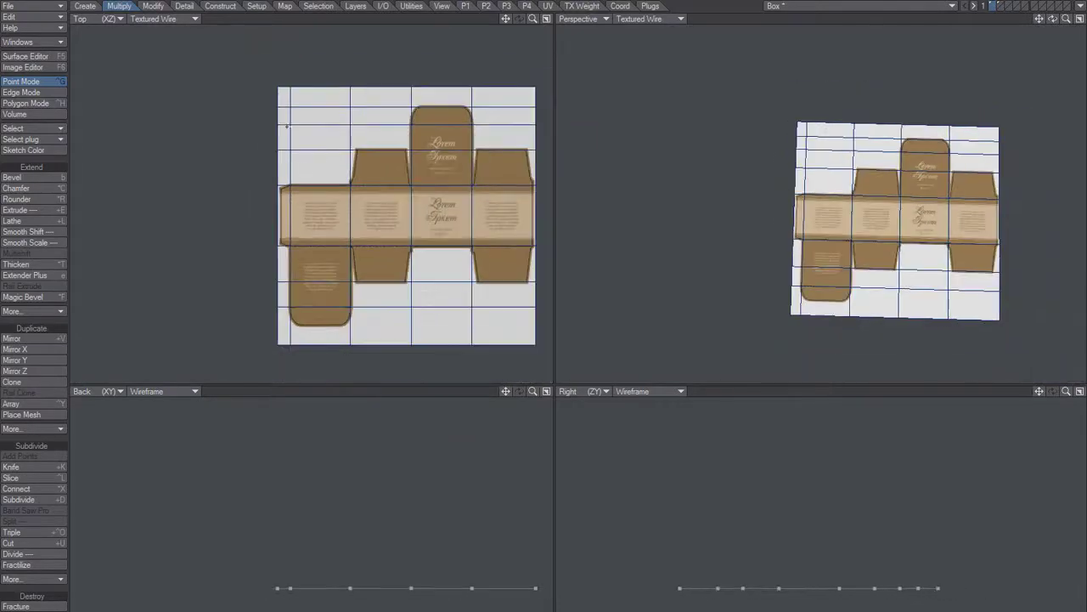
Step: Select the sheet's entire left-hand boundary edge in Edge Mode and move it slightly inward onto the glue flap's outline
key("ctrl+j")
key("ctrl+l")
key("slash")
left_click(280, 97)
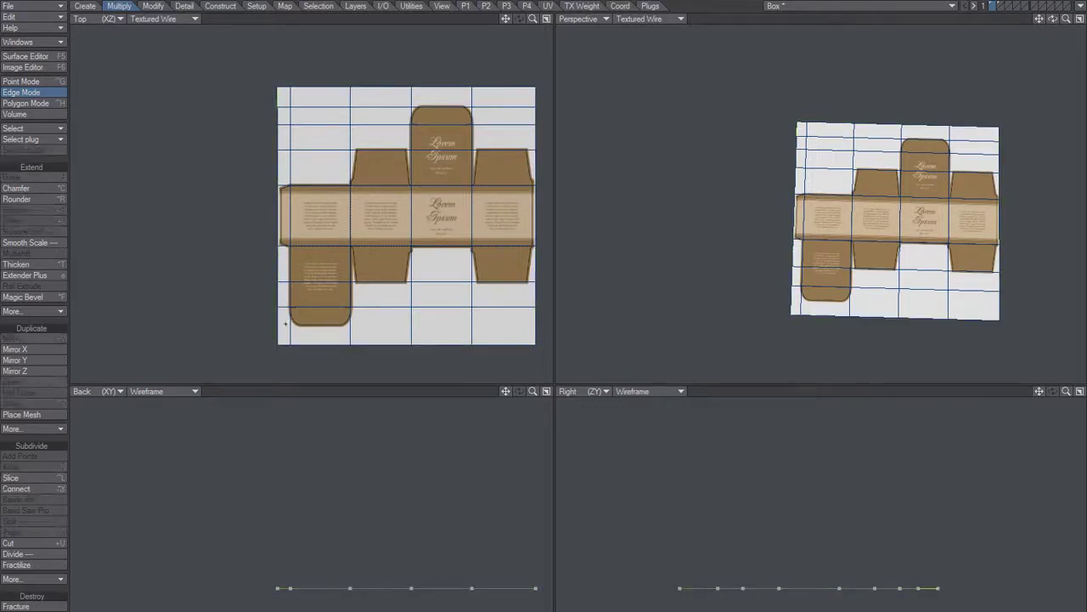
left_click(279, 328)
scroll(290, 201, "up", 3)
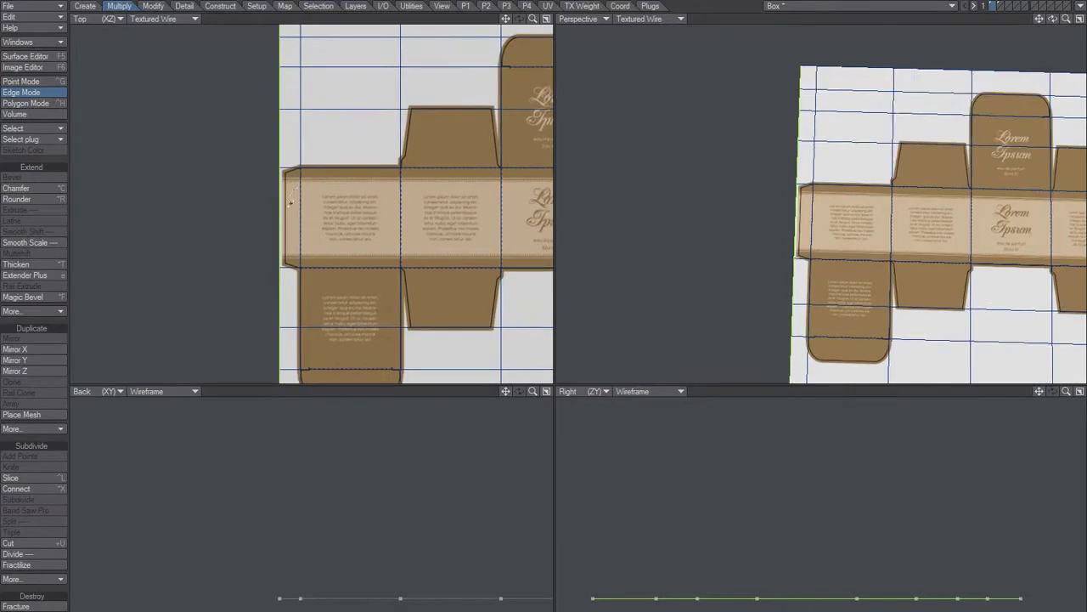
left_click_drag(287, 185, 294, 190)
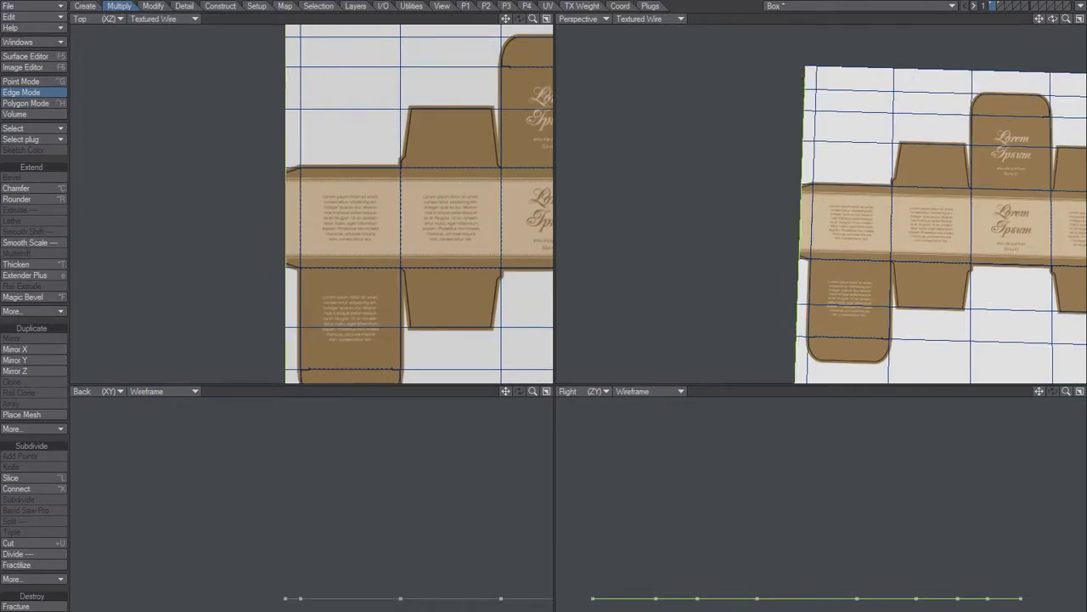
Step: Clear the edge selection and show the corner-point layer in the background behind the sheet
left_click_drag(320, 82, 311, 226, "alt")
left_click_drag(273, 150, 424, 94, "ctrl+alt")
left_click_drag(833, 175, 661, 197, "alt")
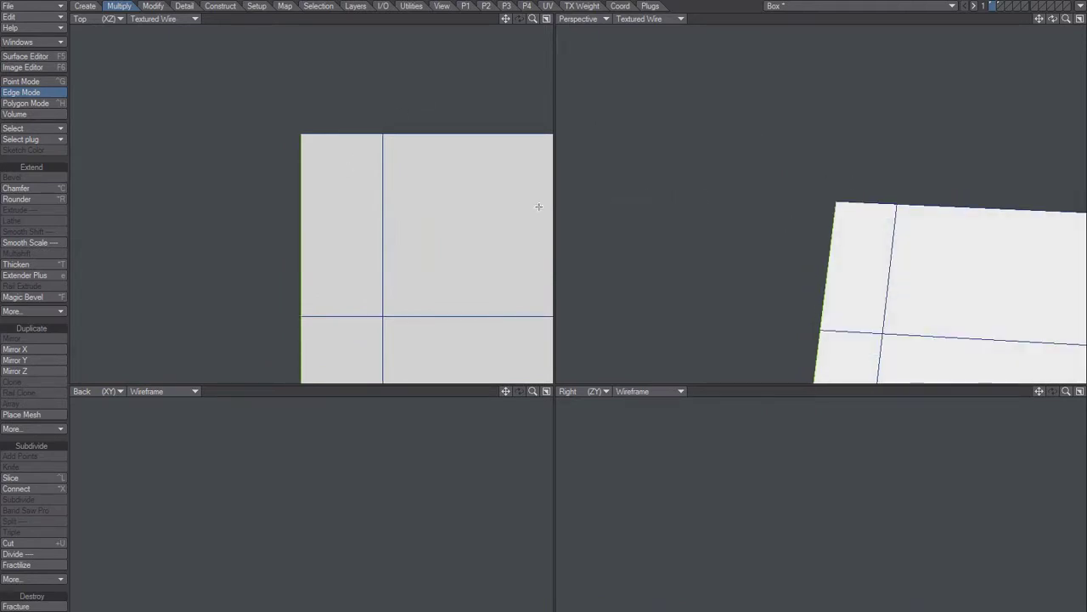
key("ctrl+h")
key("ctrl+g")
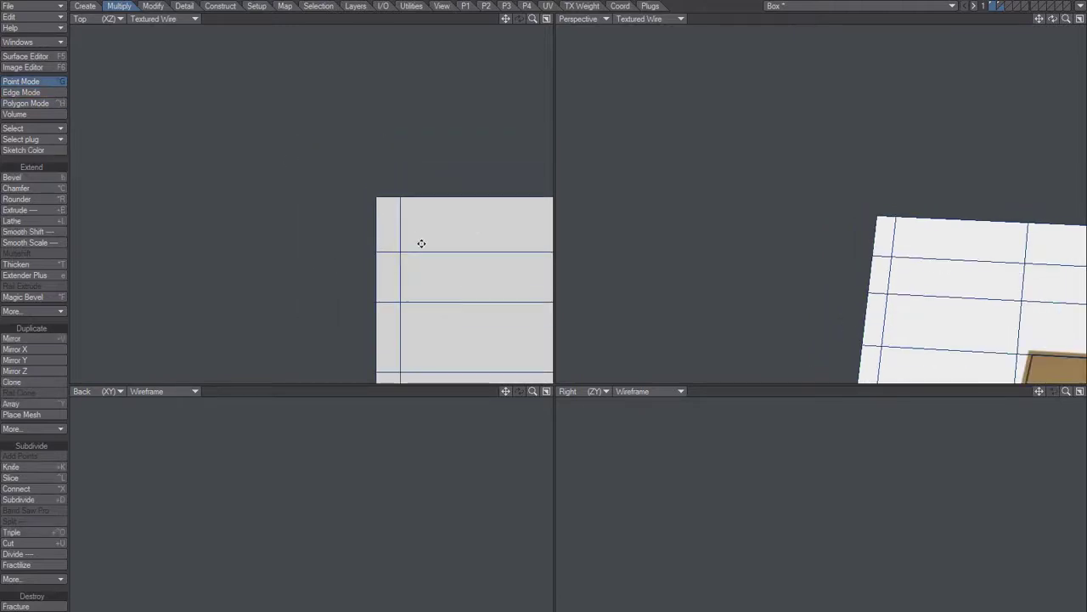
left_click_drag(277, 204, 349, 186)
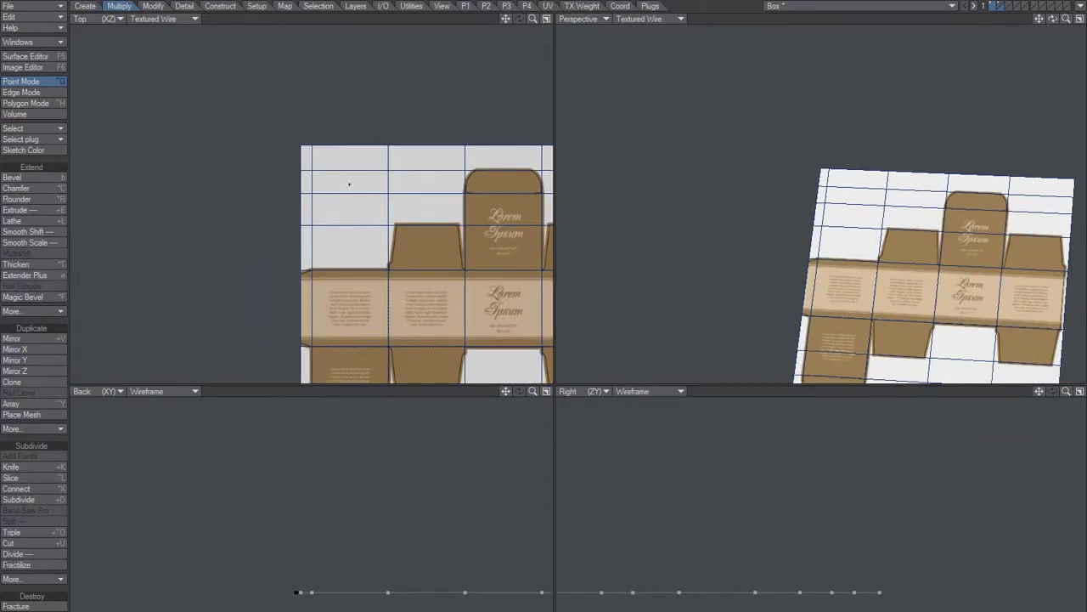
Step: Compare the moved edge with the original corner point in Wireframe display, and restore the Top view to Textured Wire
left_click(173, 19)
left_click(177, 23)
left_click_drag(312, 145, 398, 118, "ctrl+alt")
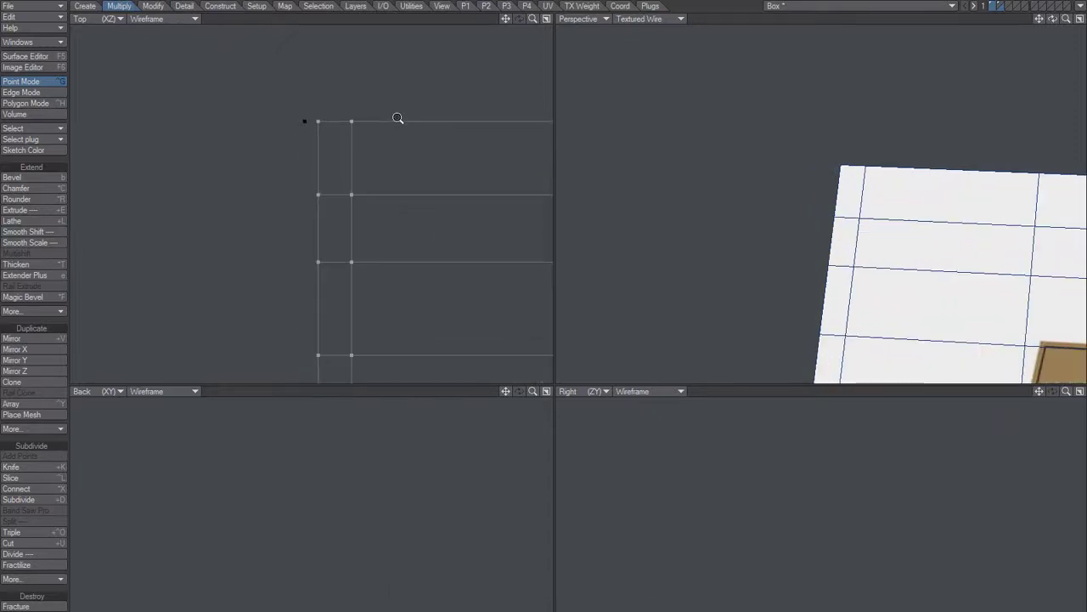
left_click(172, 20)
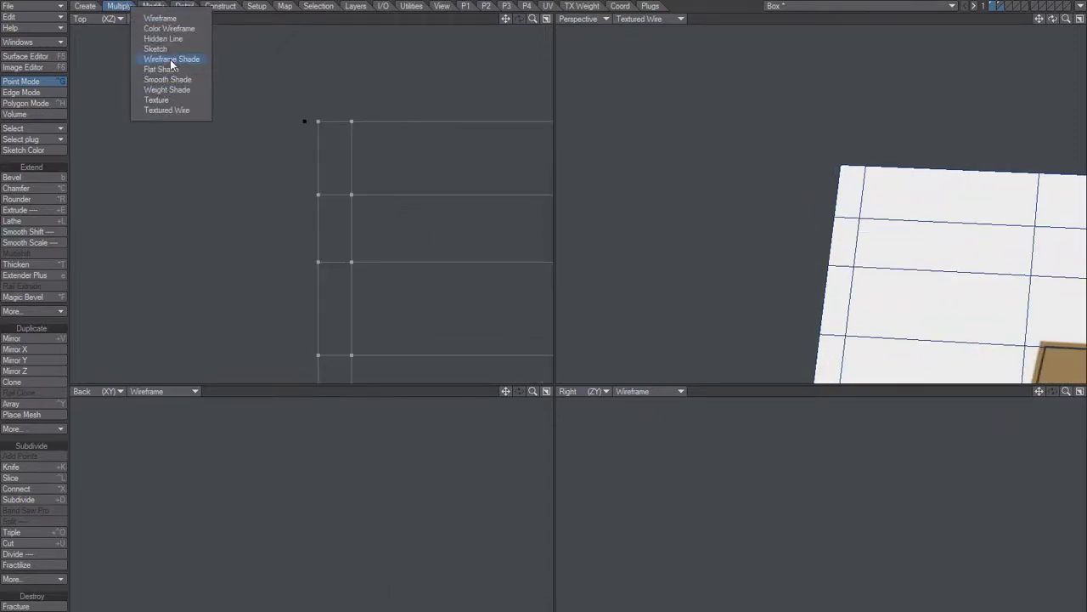
left_click(171, 59)
left_click(172, 19)
left_click(154, 94)
left_click_drag(391, 182, 210, 112, "ctrl+alt")
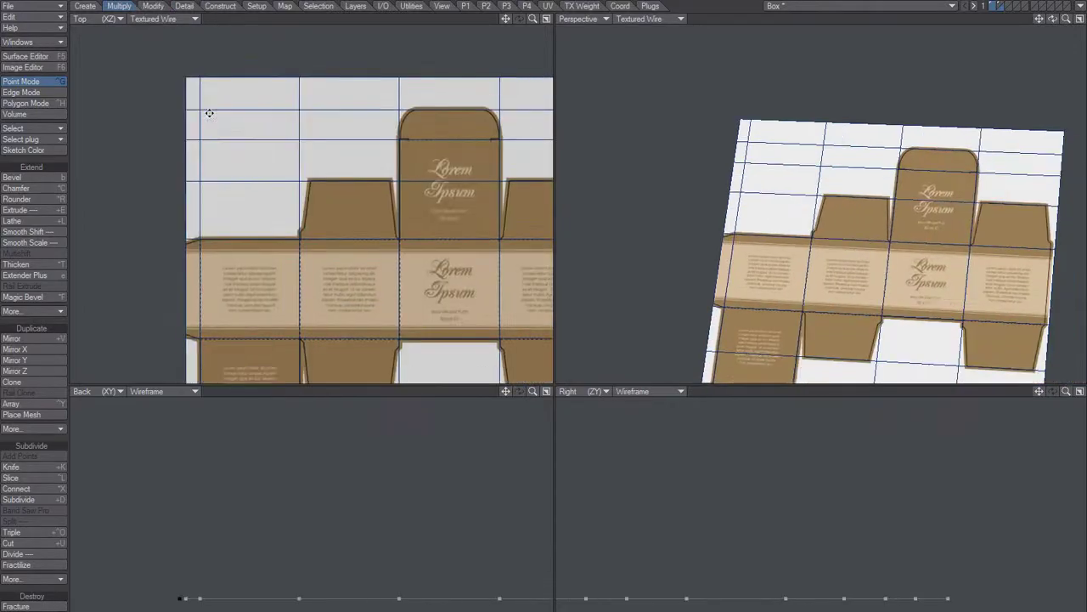
Step: Maximize the Top view, select the blank polygons surrounding the box artwork and delete them
left_click(546, 19)
left_click_drag(473, 304, 451, 207, "alt")
left_click_drag(405, 210, 363, 234, "alt")
key("space")
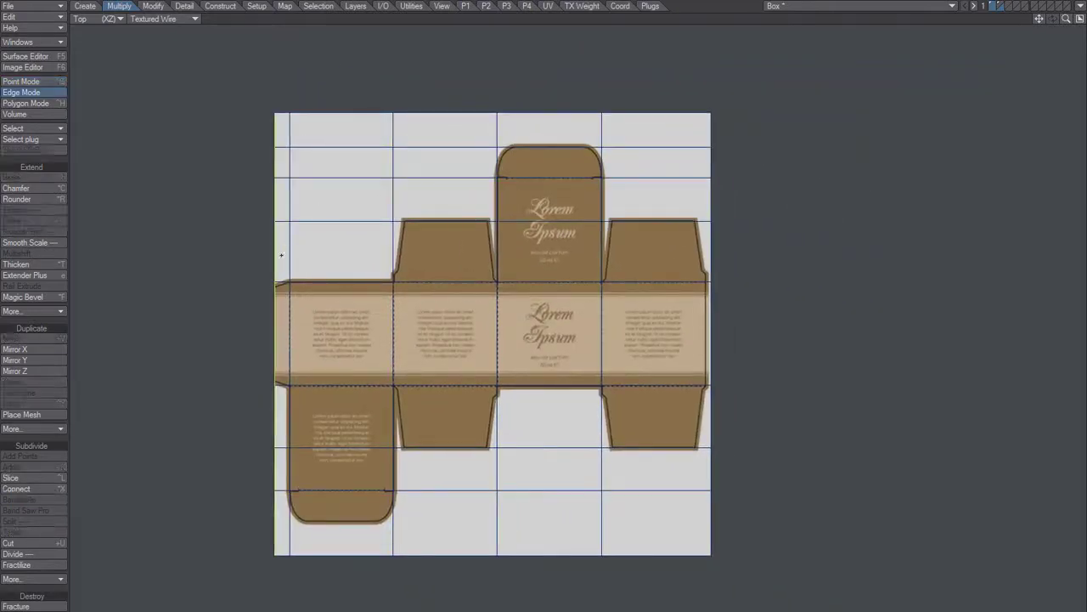
key("space")
mouse_move(281, 268)
left_mouse_down()
mouse_move(289, 149)
mouse_move(294, 175)
mouse_move(462, 192)
left_mouse_up()
mouse_move(506, 102)
left_mouse_down()
mouse_move(682, 141)
mouse_move(672, 195)
left_mouse_up()
mouse_move(548, 417)
left_mouse_down()
mouse_move(495, 474)
mouse_move(640, 577)
left_mouse_up()
mouse_move(353, 554)
left_mouse_down()
mouse_move(267, 553)
mouse_move(351, 492)
mouse_move(267, 521)
mouse_move(268, 440)
left_mouse_up()
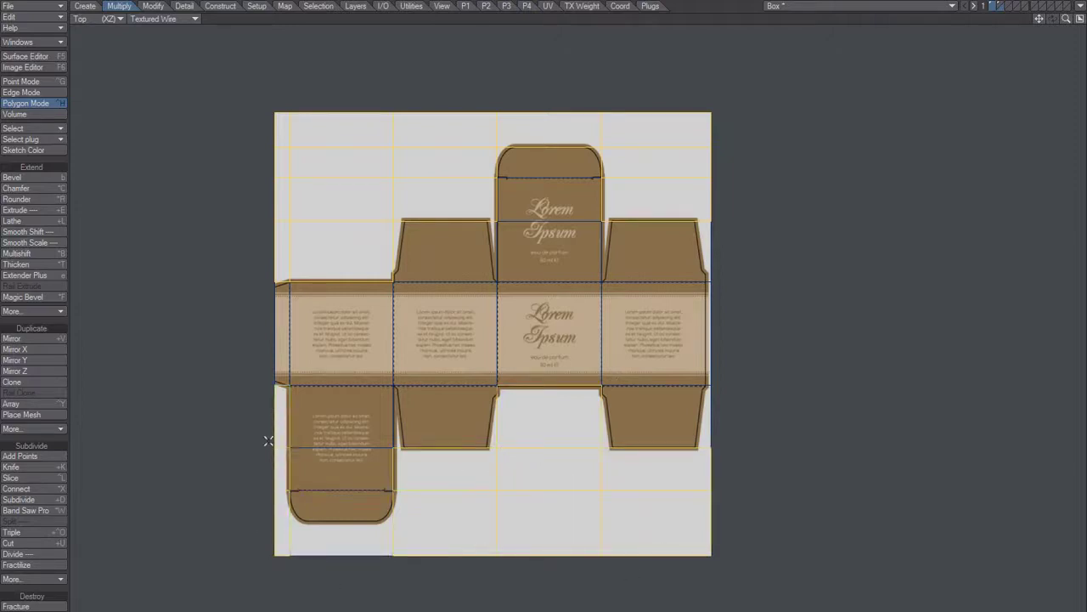
key("Delete")
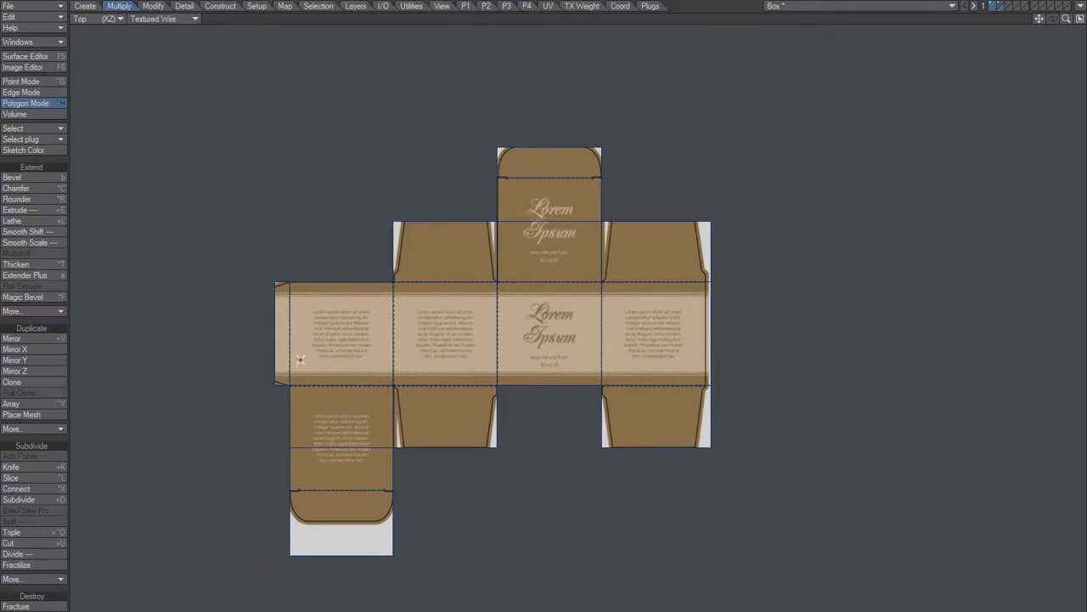
Step: Pull the glue flap's two outer points vertically toward each other to match its tapered outline, and clear the selection
scroll(309, 370, "up", 5)
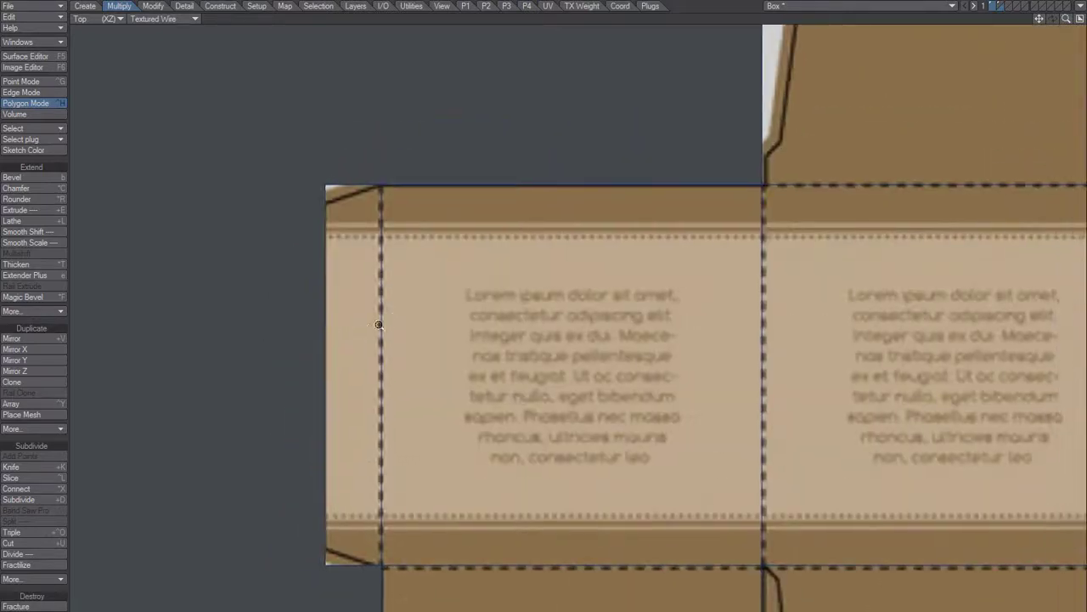
scroll(313, 176, "down", 2)
key("ctrl+g")
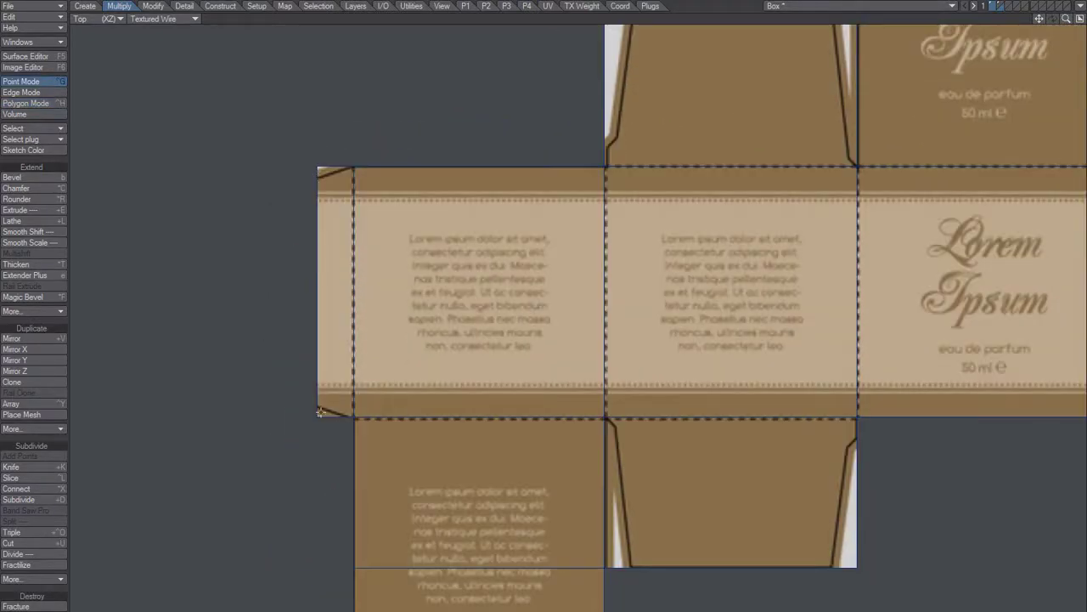
mouse_move(327, 420)
right_mouse_down()
mouse_move(284, 400)
mouse_move(320, 170)
right_mouse_up()
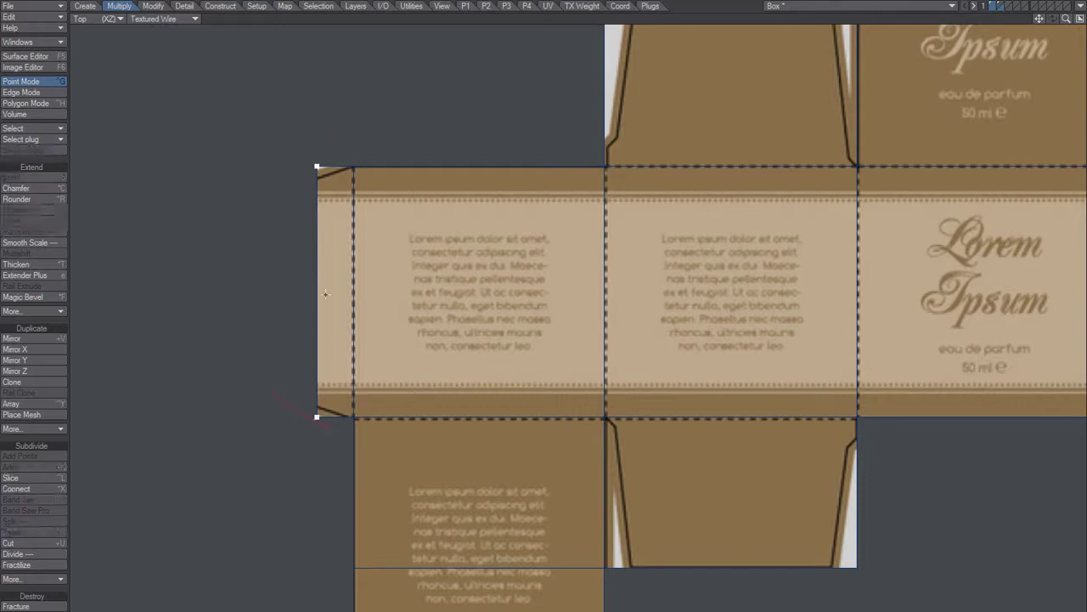
left_click_drag(321, 259, 328, 280)
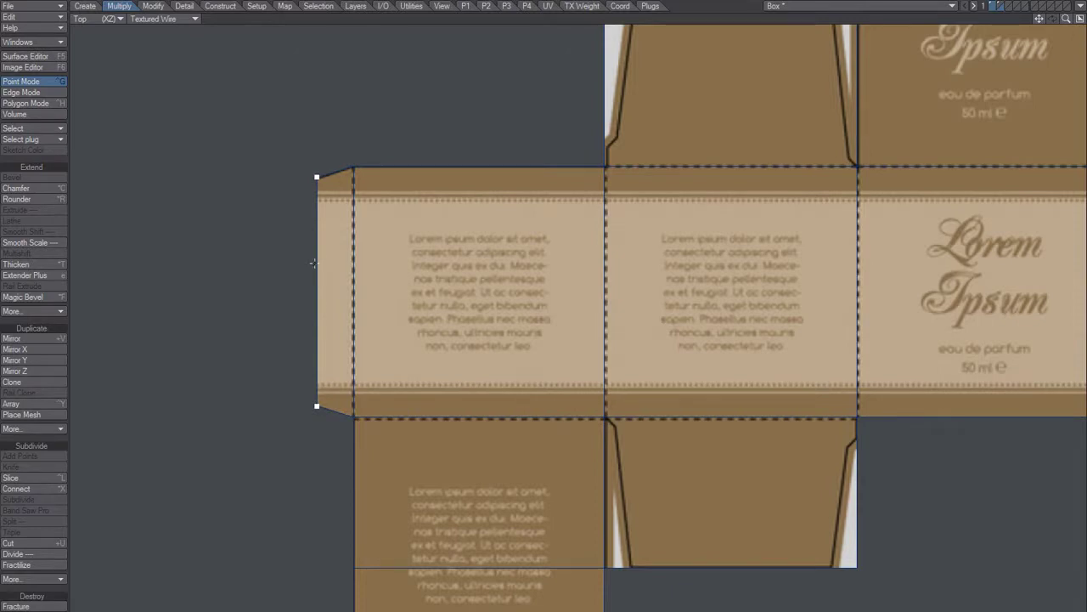
key("slash")
Step: Cut the upper side flap polygon between the glue-side panel and the lid, and paste it back as a detached piece
scroll(347, 254, "down", 2)
left_click_drag(422, 265, 212, 350, "alt")
scroll(388, 188, "up", 2)
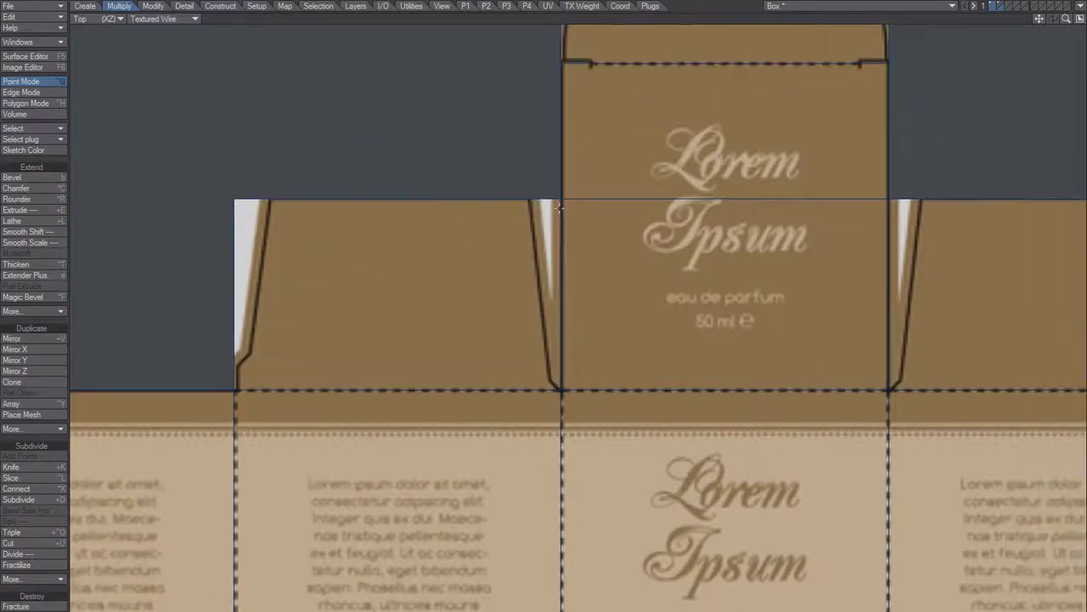
key("ctrl+h")
left_click(498, 250)
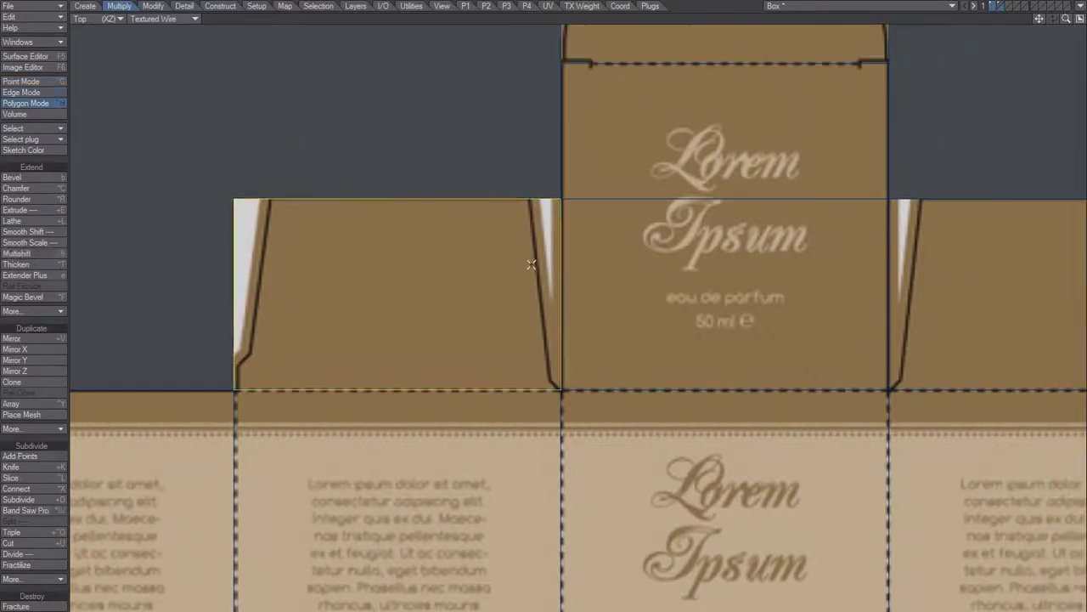
scroll(530, 269, "down", 1)
left_click_drag(497, 273, 504, 297, "alt")
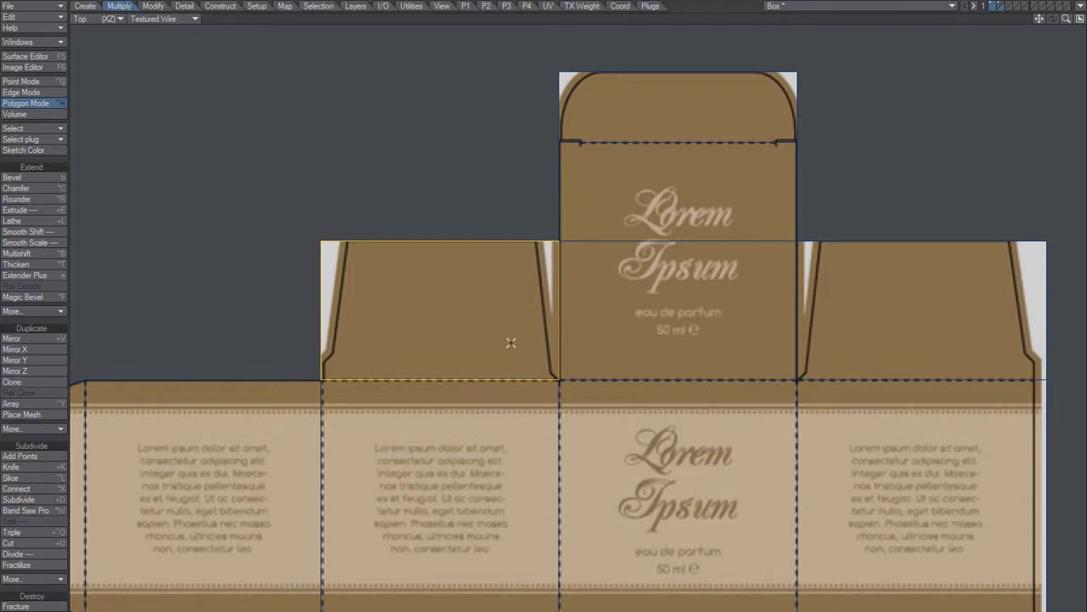
key("x")
key("v")
Step: Merge the pasted flap's points with Automatic range, leaving out its upper corner beside the lid
key("ctrl+g")
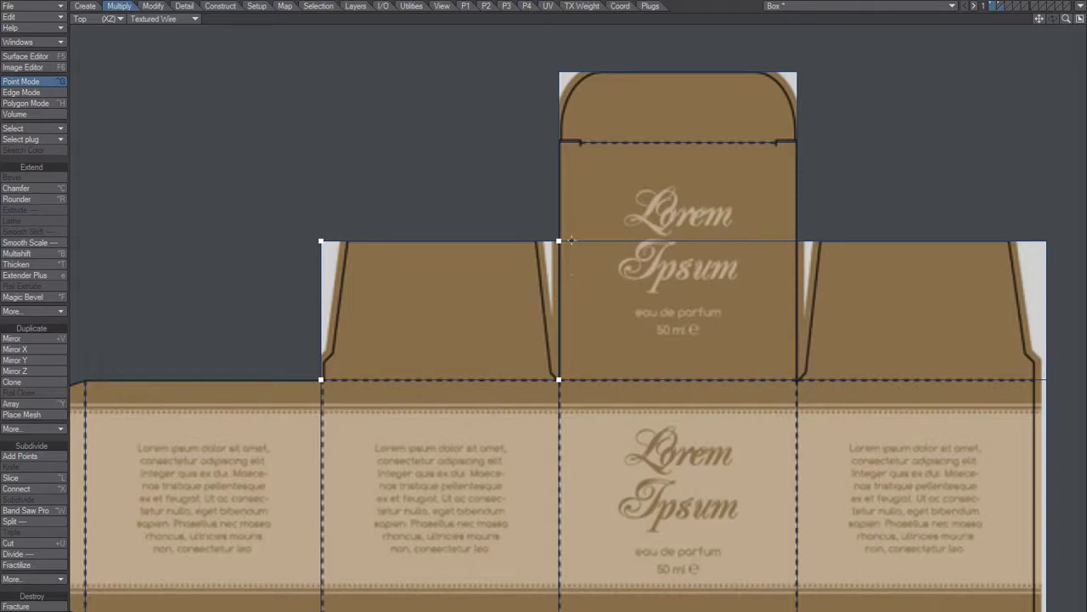
mouse_move(607, 231)
right_mouse_down()
mouse_move(559, 201)
mouse_move(635, 238)
right_mouse_up()
key("m")
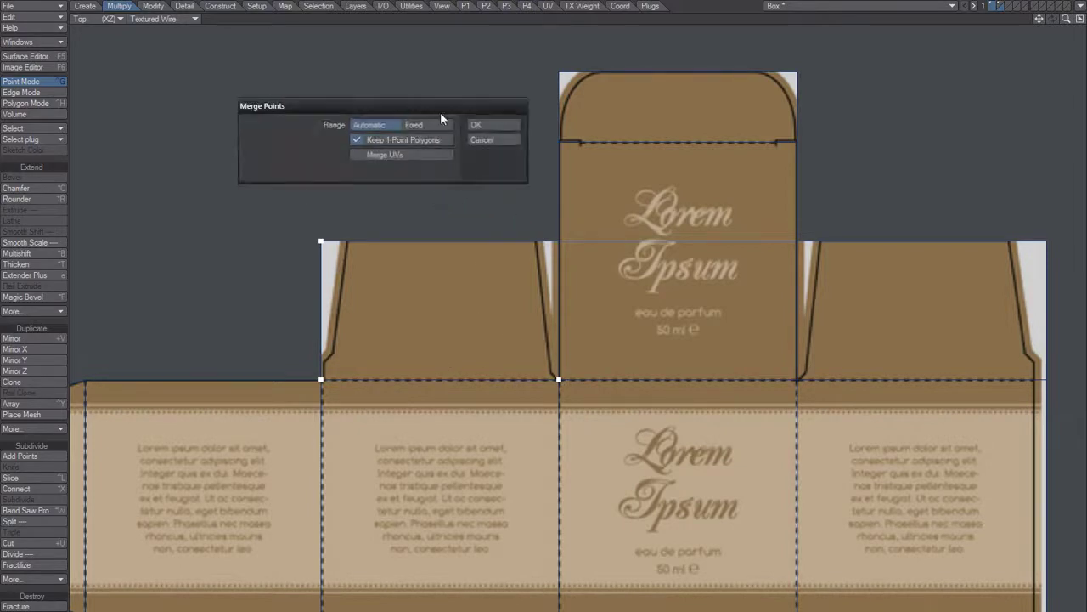
key("Return")
key("slash")
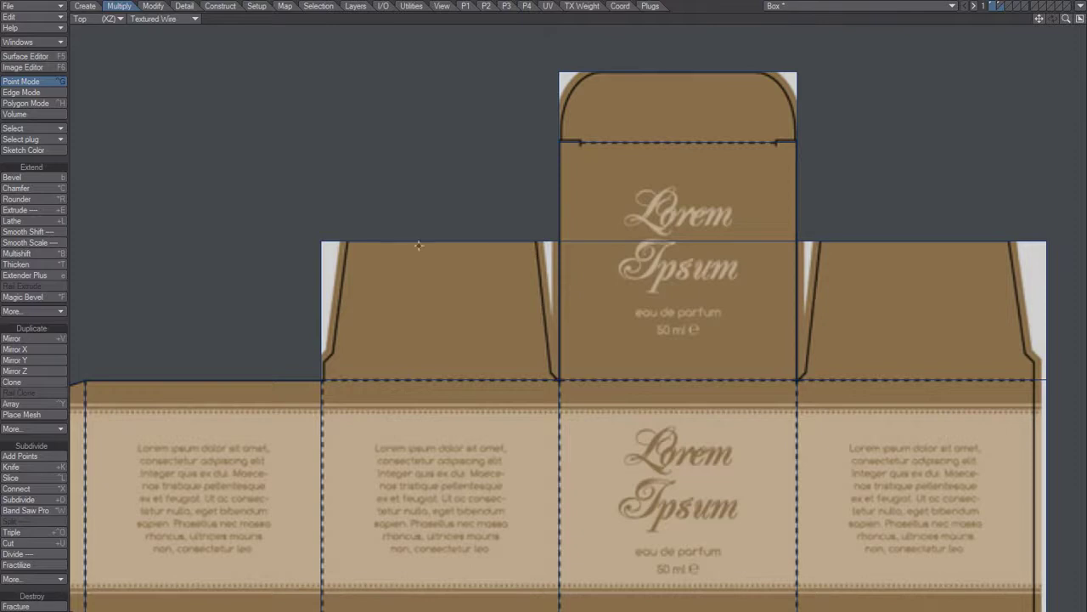
Step: Stretch the detached flap's top edge horizontally inward to match the artwork's tapered sides, and clear the selection
key("space")
left_click(417, 240)
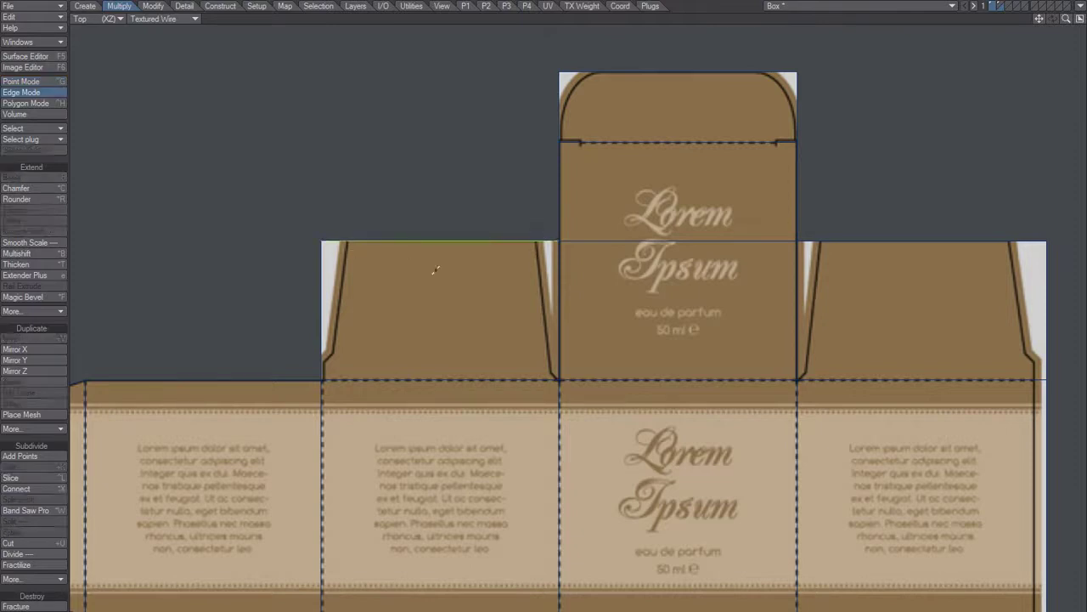
key("h")
left_click_drag(497, 264, 457, 264)
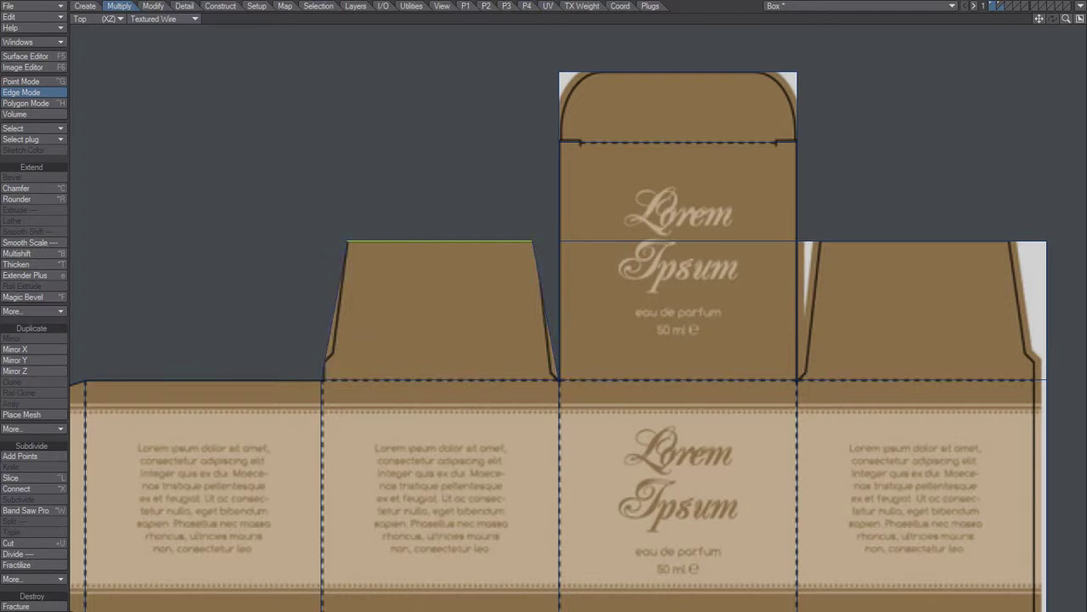
key("slash")
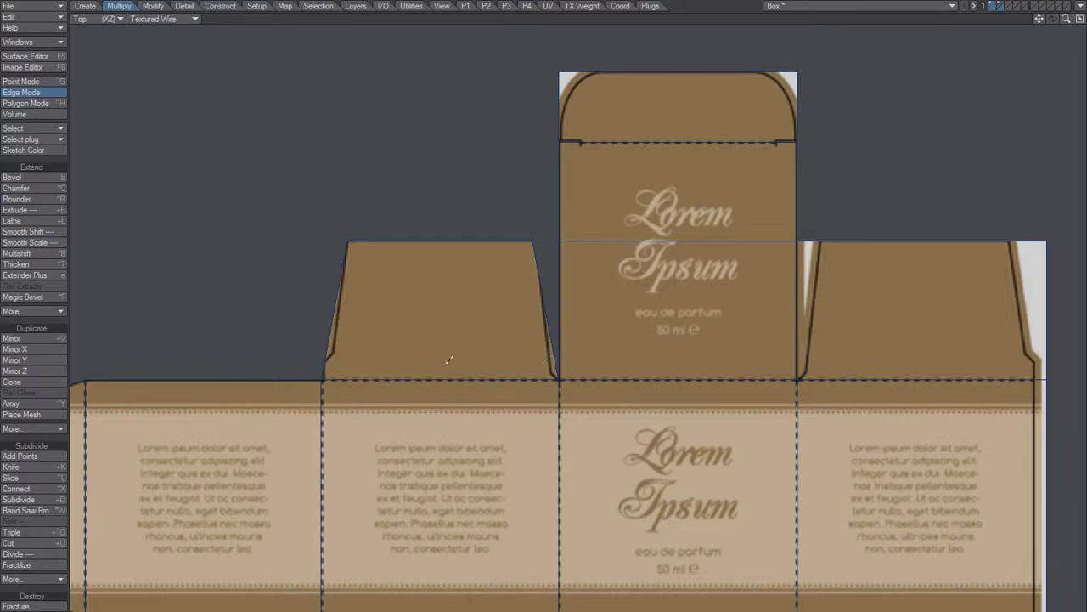
Step: Try shifting the fold edges between the first and second panels to test the flap's connection, undo the move and deselect them
scroll(358, 381, "up", 2)
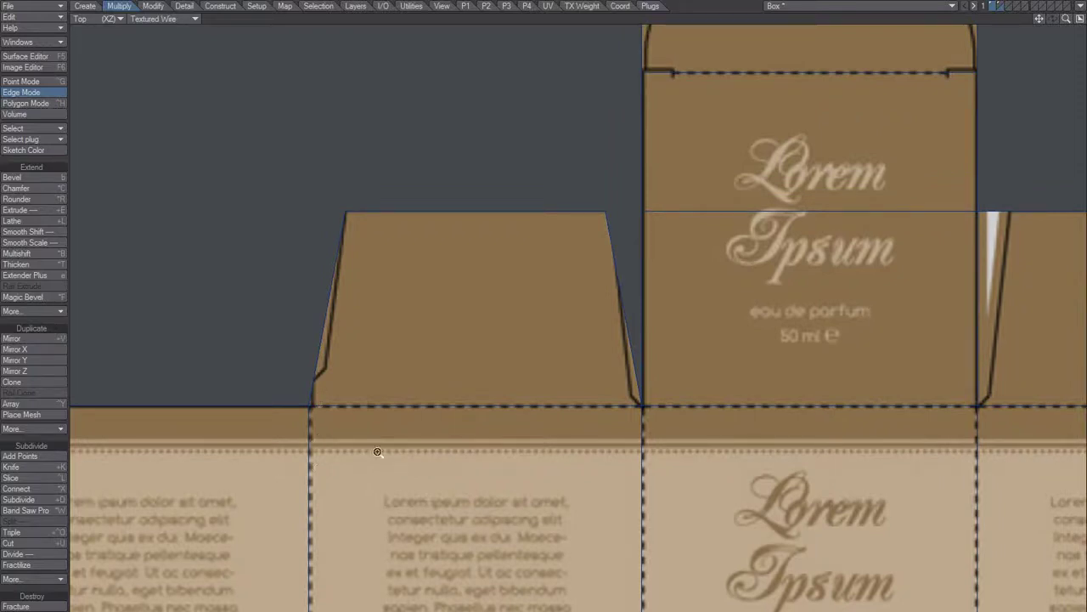
scroll(337, 471, "down", 1)
left_click_drag(338, 471, 389, 295, "alt")
left_click(364, 371)
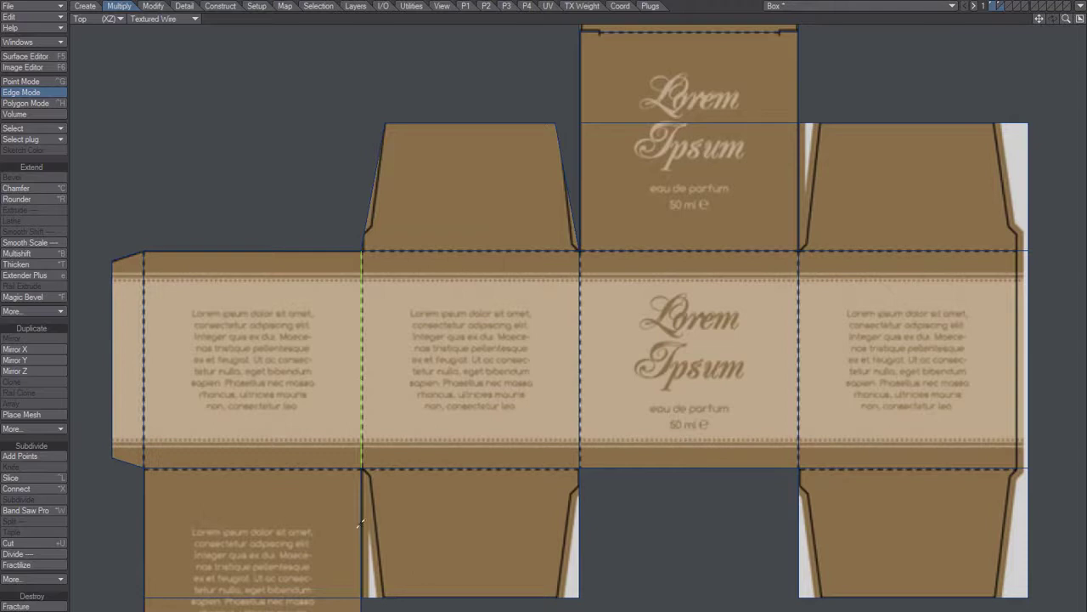
left_click(356, 522)
left_click_drag(393, 598, 420, 430, "alt")
left_click(379, 580)
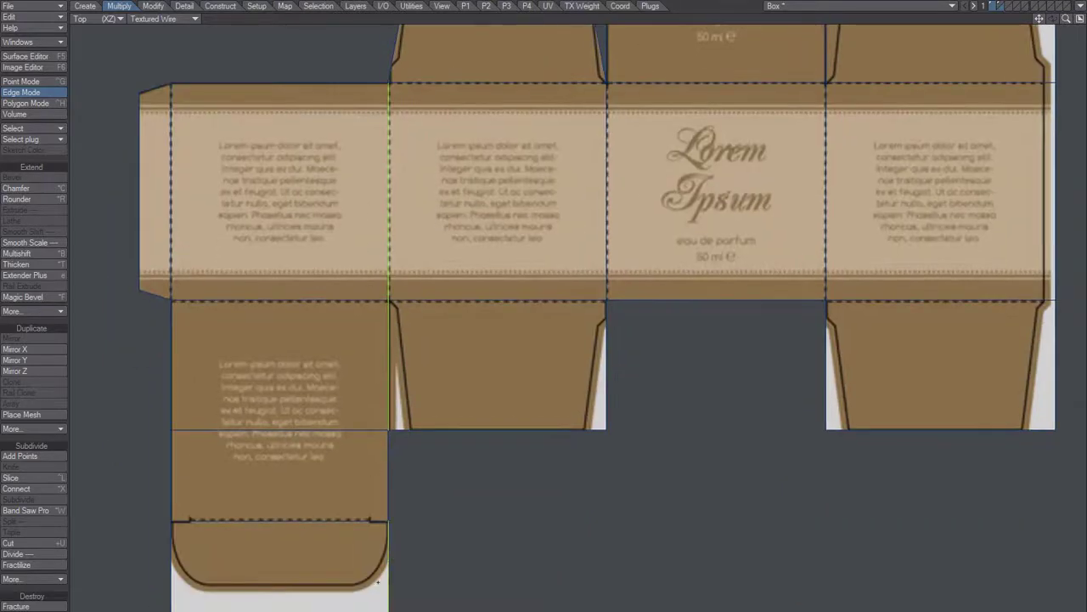
left_click(385, 456)
left_click_drag(399, 239, 473, 267, "alt")
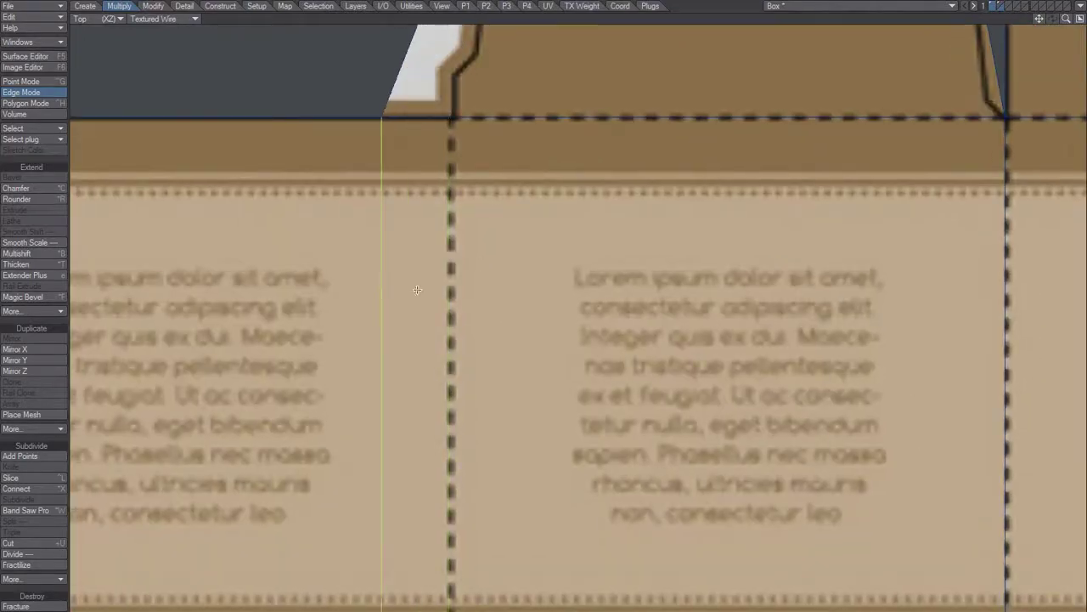
key("slash")
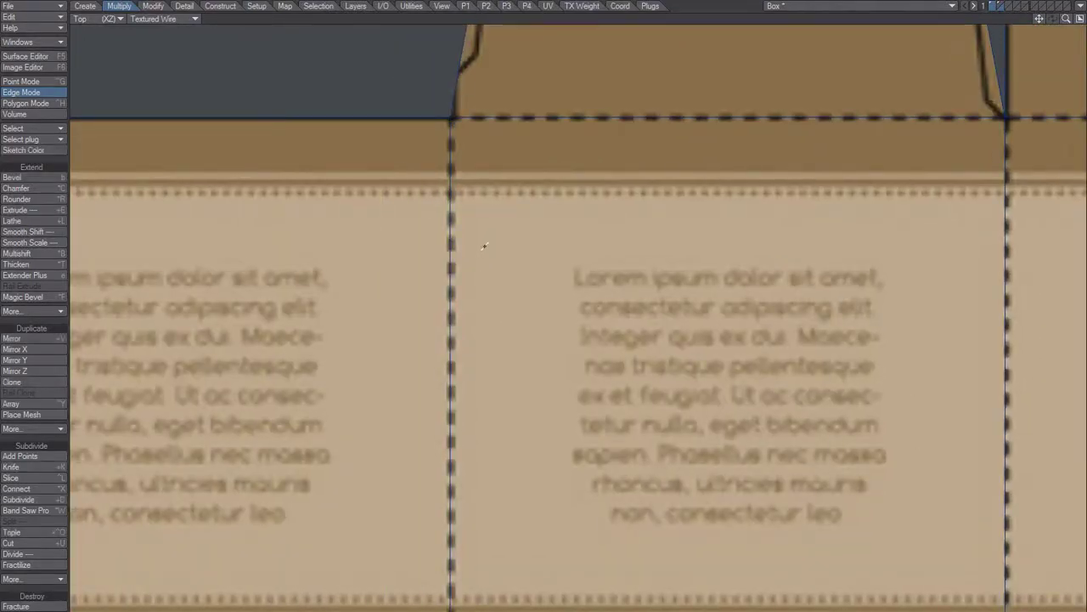
Step: Knife two horizontal cuts across the tapered flap near its base, at the upper and lower ends of its left-hand notch
scroll(509, 229, "down", 3)
left_click_drag(487, 201, 417, 382, "alt")
scroll(446, 323, "up", 3)
left_click_drag(505, 300, 381, 370, "alt")
key("shift+k")
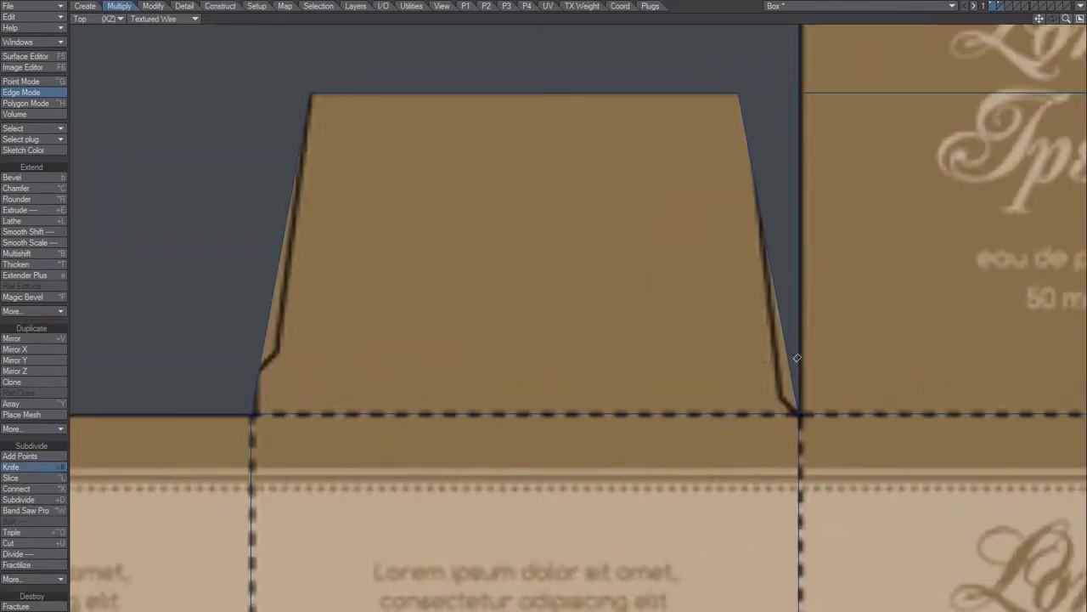
left_click_drag(143, 364, 792, 350)
right_click(514, 384)
left_click_drag(506, 389, 432, 386)
key("space")
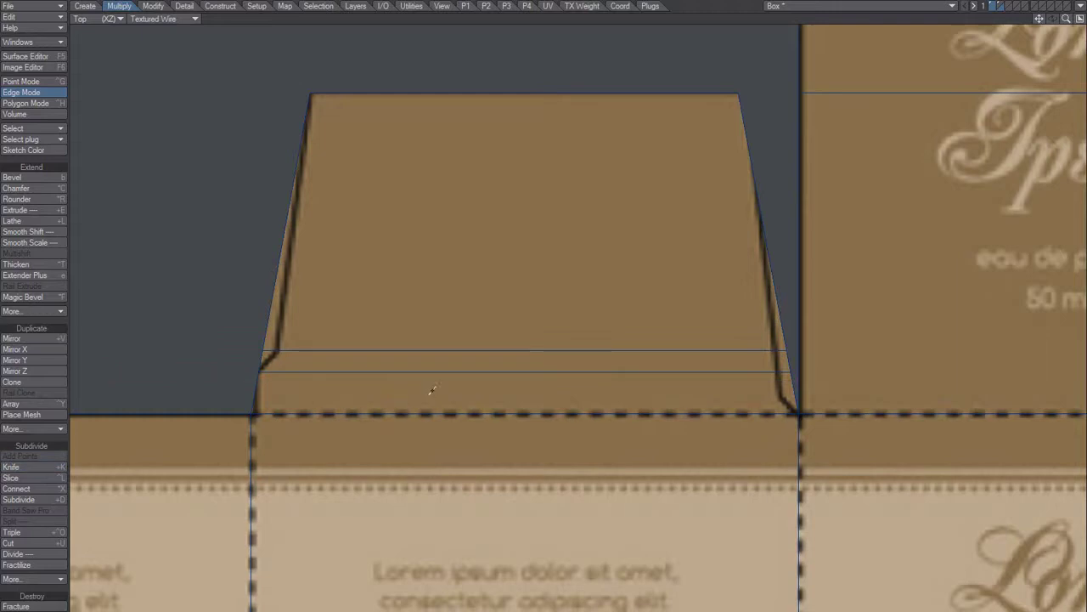
Step: Undo the two horizontal cuts and divide the tapered flap's left slanted edge into 3 segments with Divide Edge
key("ctrl+z")
key("ctrl+z")
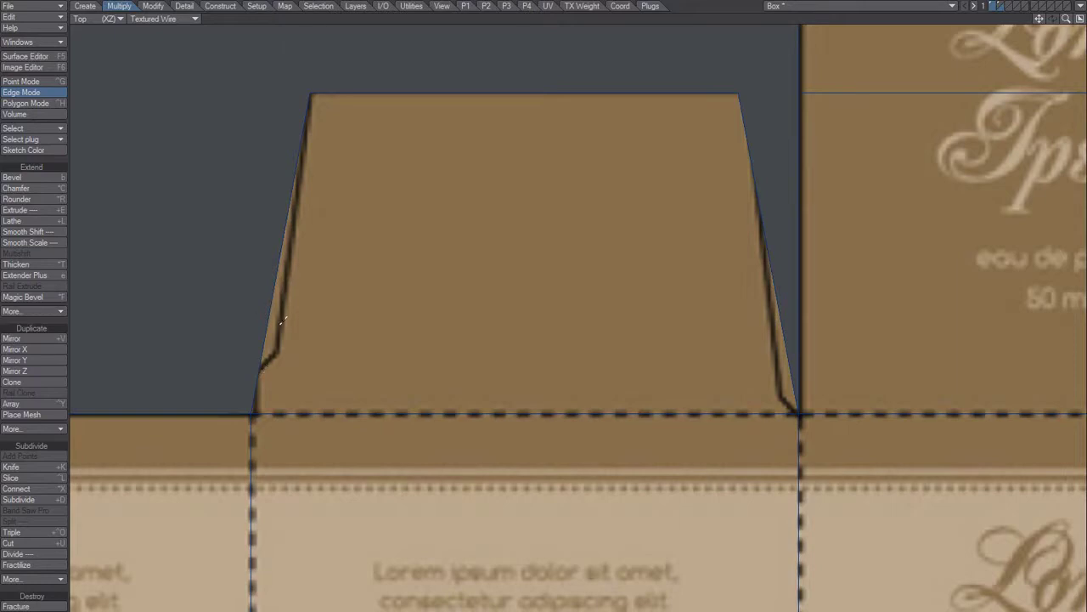
left_click(263, 313)
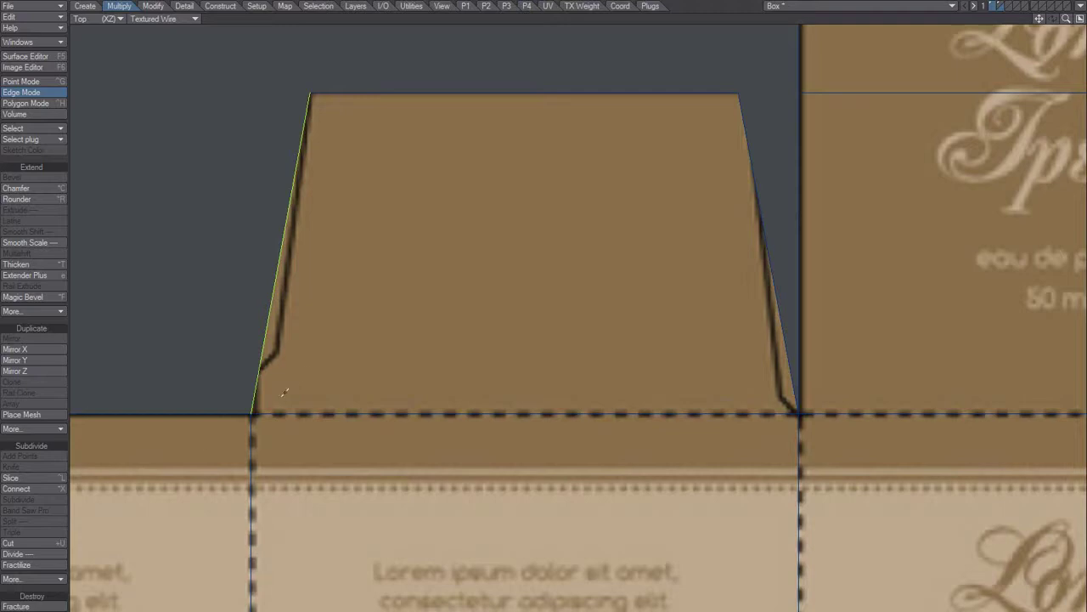
left_click(527, 6)
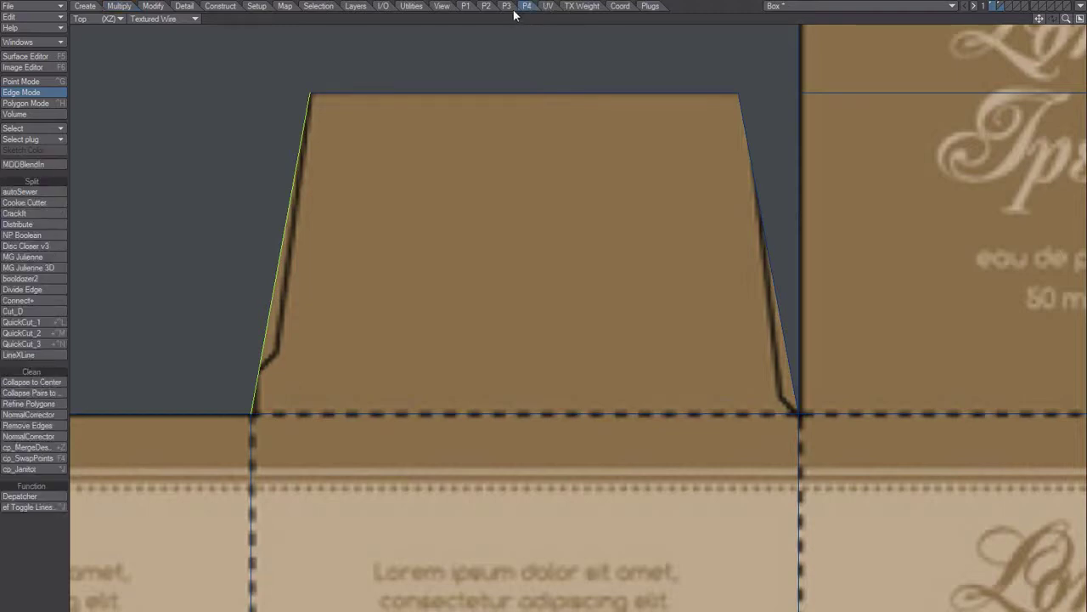
left_click(36, 288)
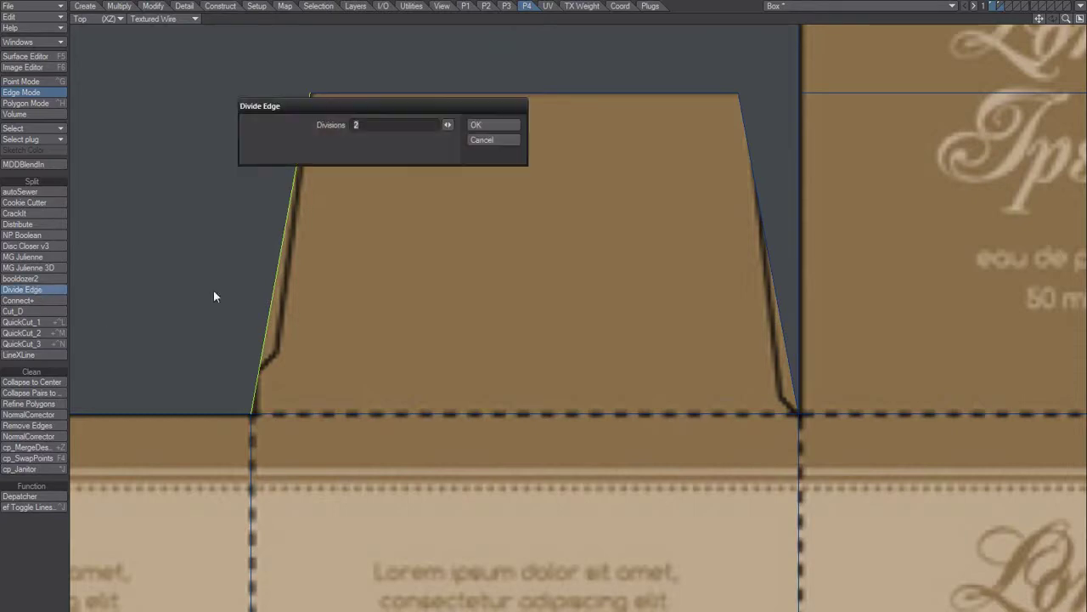
left_click_drag(385, 107, 586, 140)
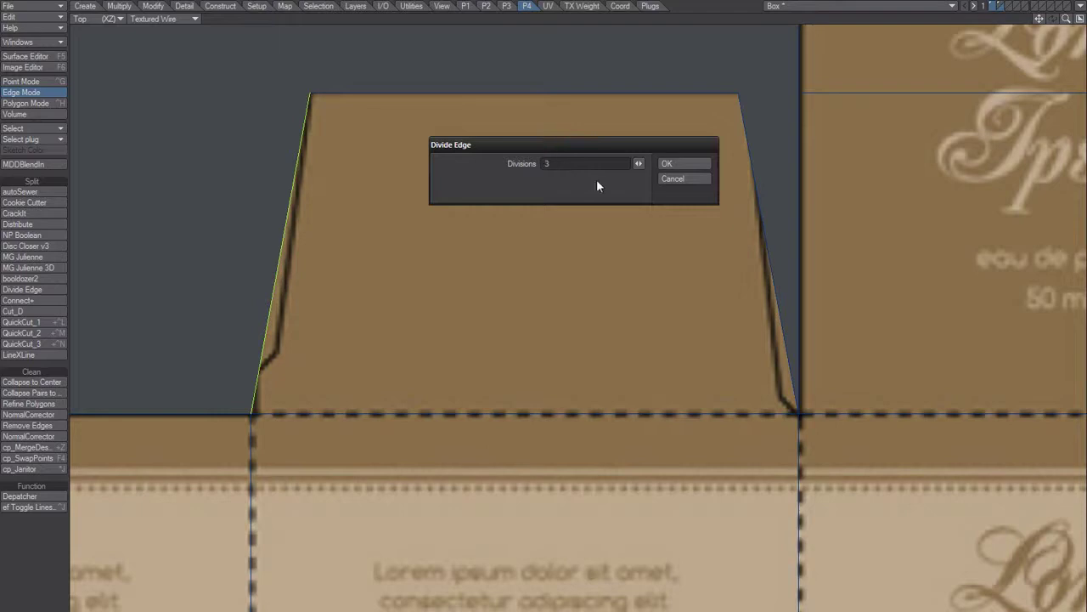
left_click(668, 164)
left_click(256, 342)
left_click(271, 269)
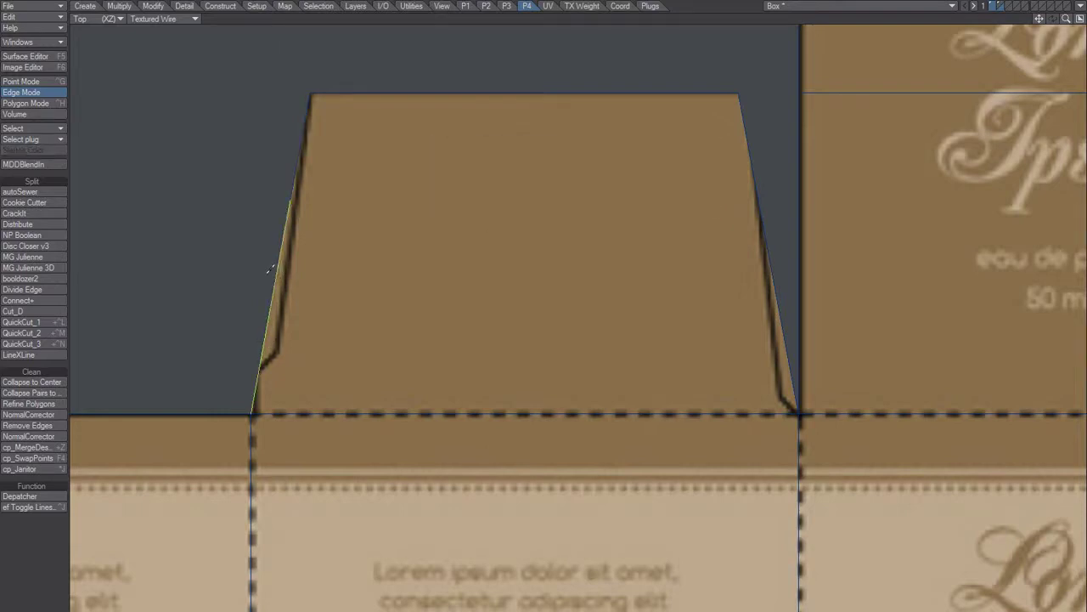
key("slash")
Step: Snap Drag the two new points on the flap's left edge onto the lower and upper corners of the artwork's notch
key("ctrl+h")
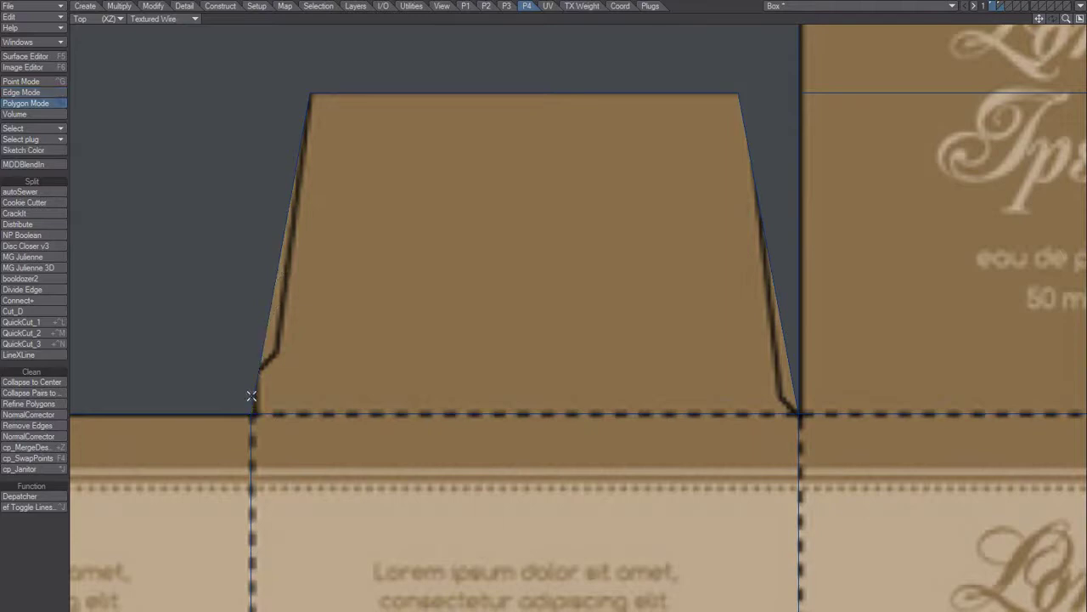
key("ctrl+g")
right_click_drag(237, 411, 233, 385)
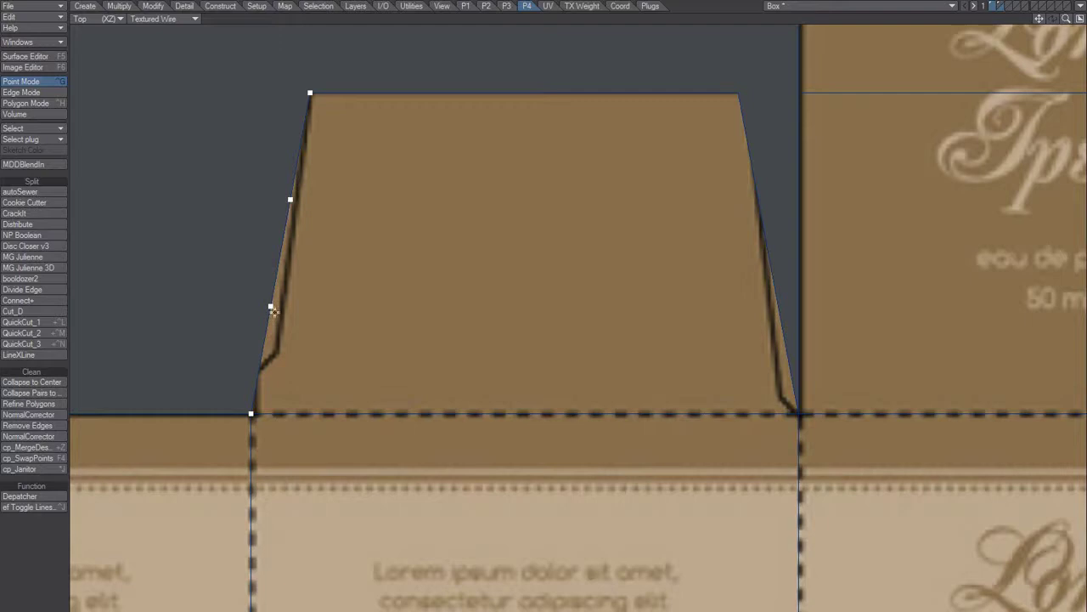
key("n")
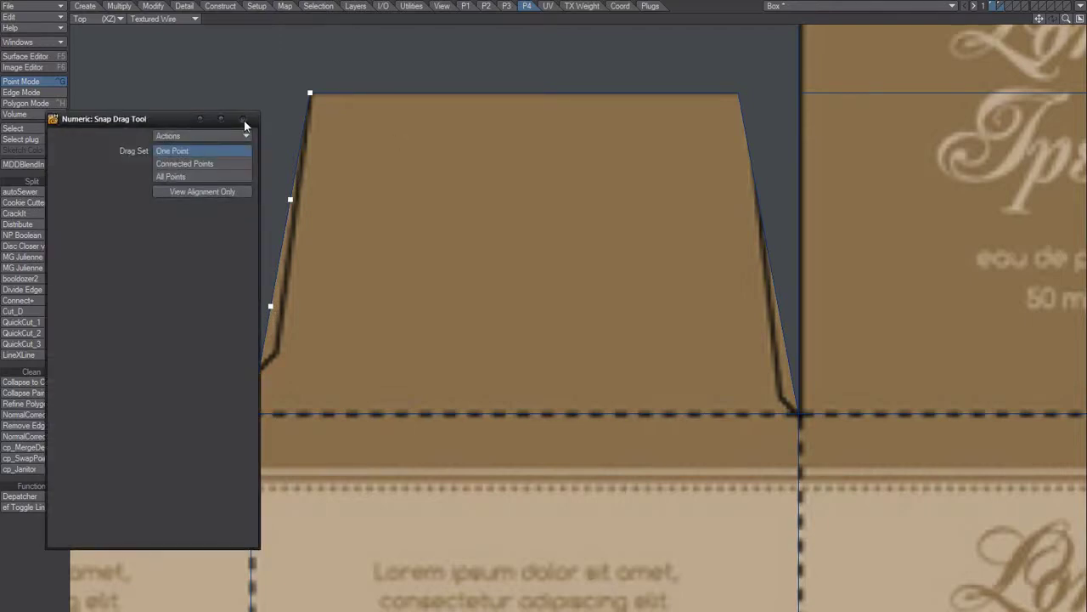
left_click(243, 121)
left_click_drag(270, 306, 253, 364)
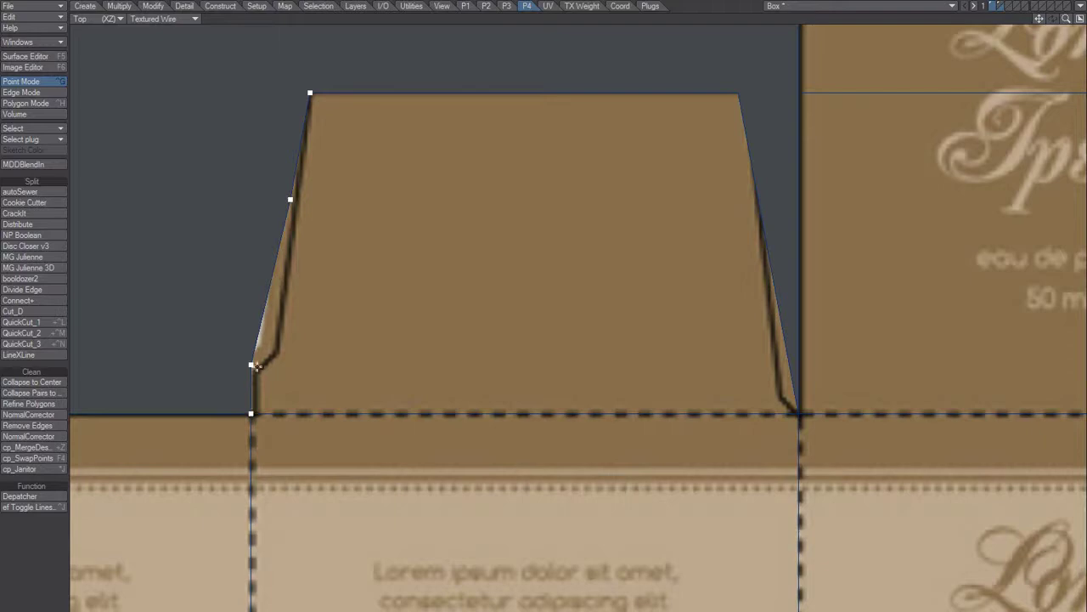
left_click_drag(250, 365, 249, 375)
left_click_drag(290, 201, 276, 350)
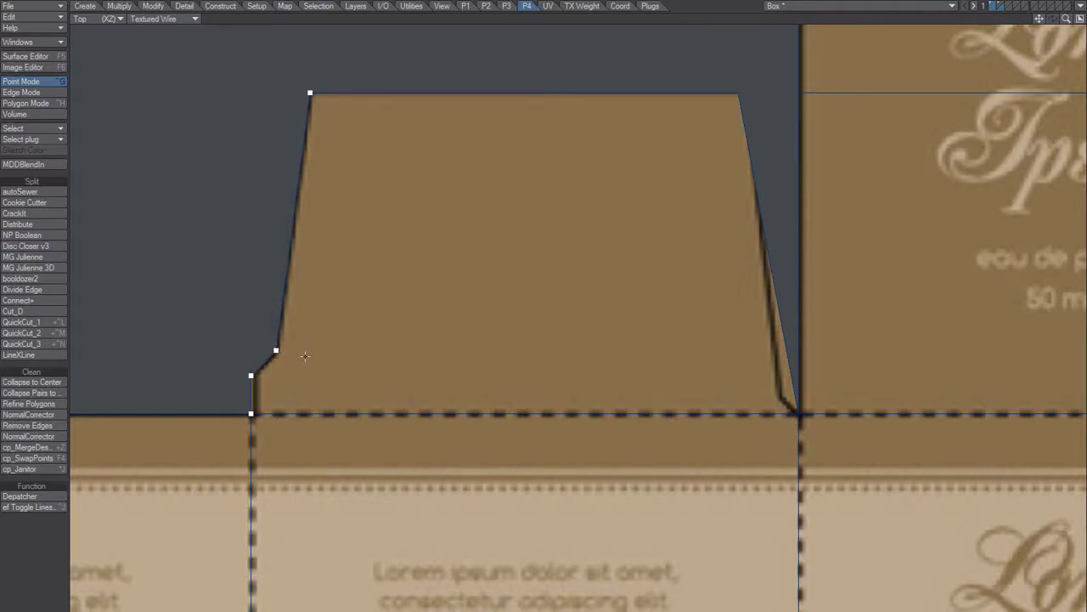
Step: Divide the flap's right slanted edge into 2 and move the new point onto the artwork's bend near the base
scroll(457, 326, "down", 1)
middle_click_drag(505, 314, 372, 325)
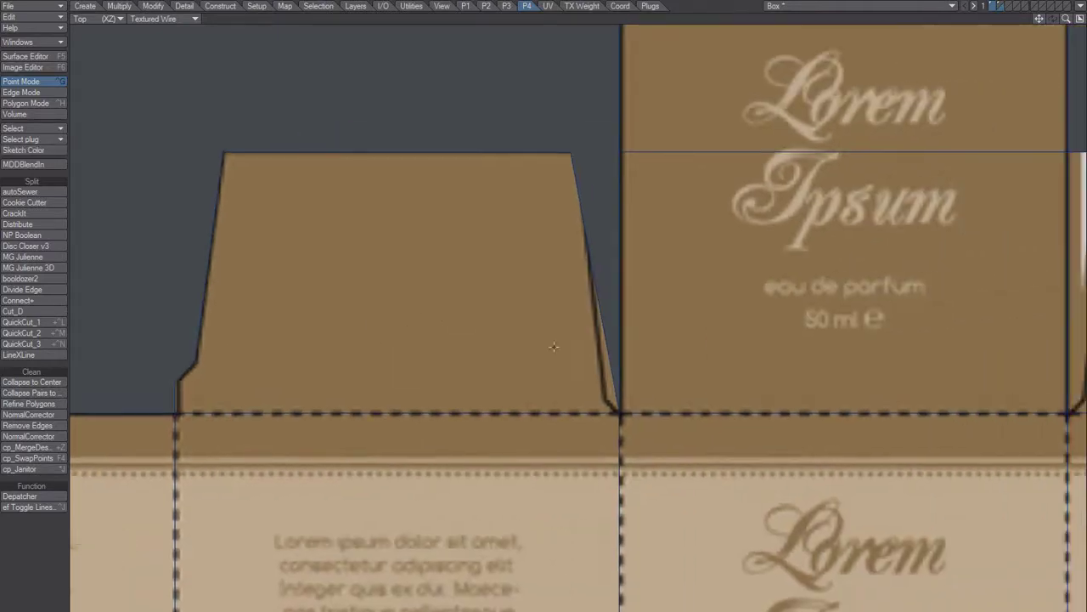
key("ctrl+j")
left_click(606, 306)
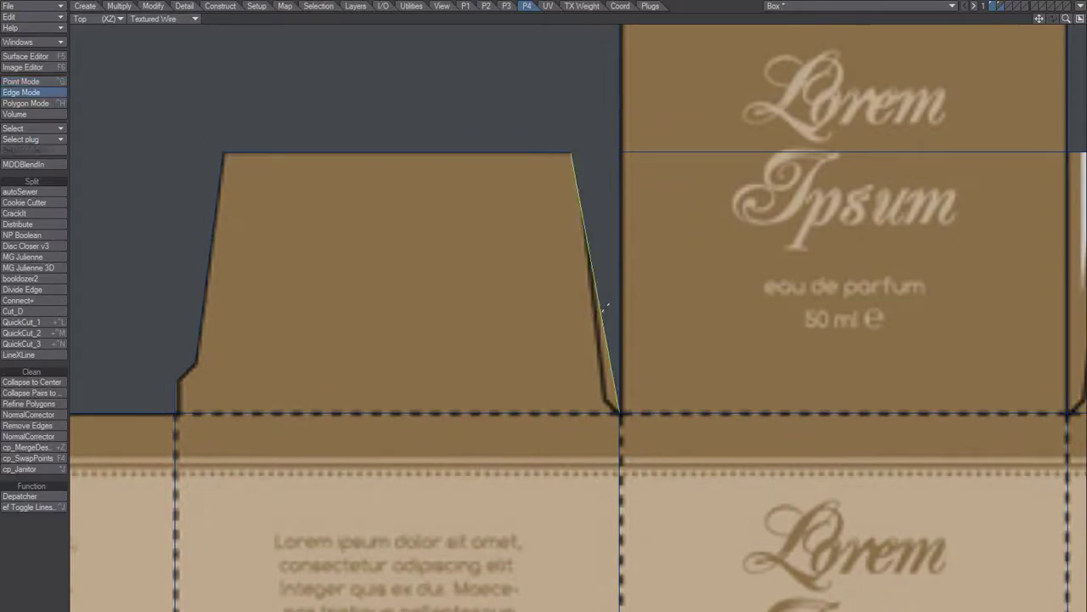
left_click(54, 289)
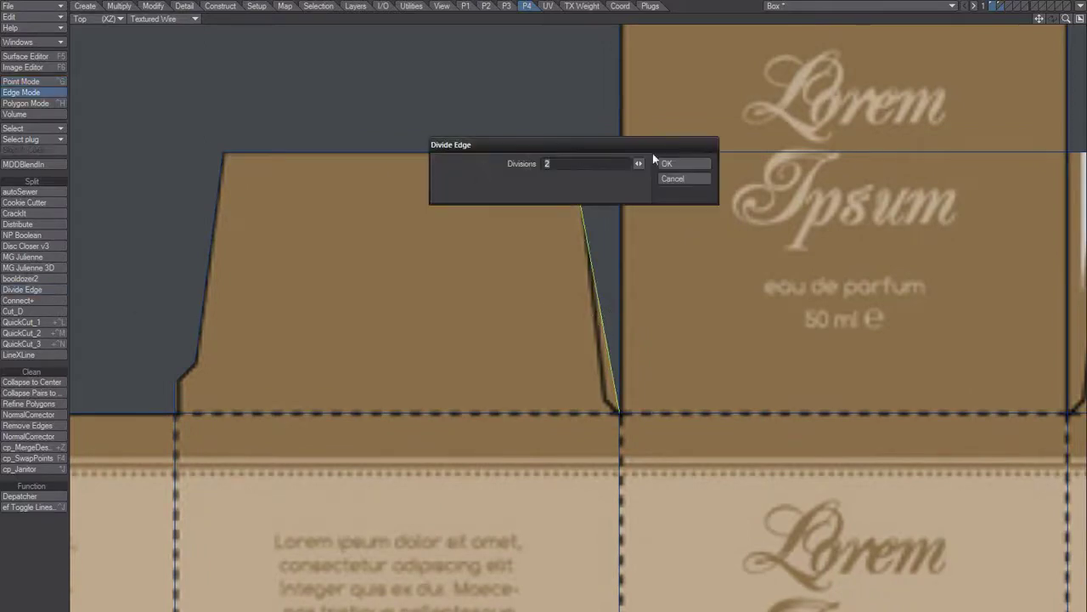
left_click(677, 161)
left_click(606, 319)
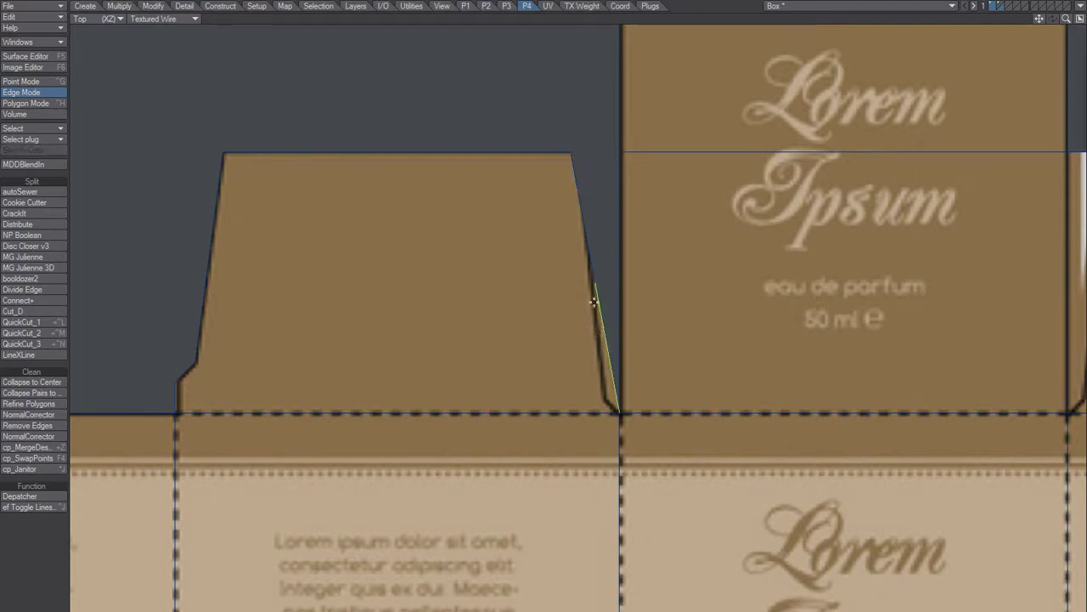
left_click_drag(595, 284, 620, 413)
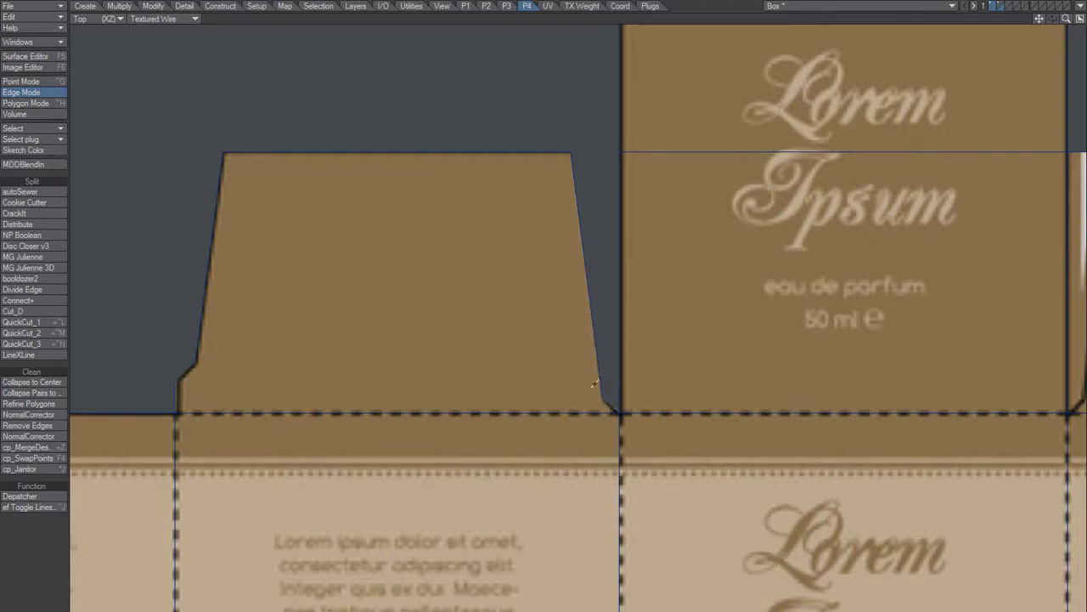
Step: Select the two upper corner points of the lid's tuck flap
scroll(569, 234, "down", 5)
left_click_drag(570, 234, 568, 375, "alt")
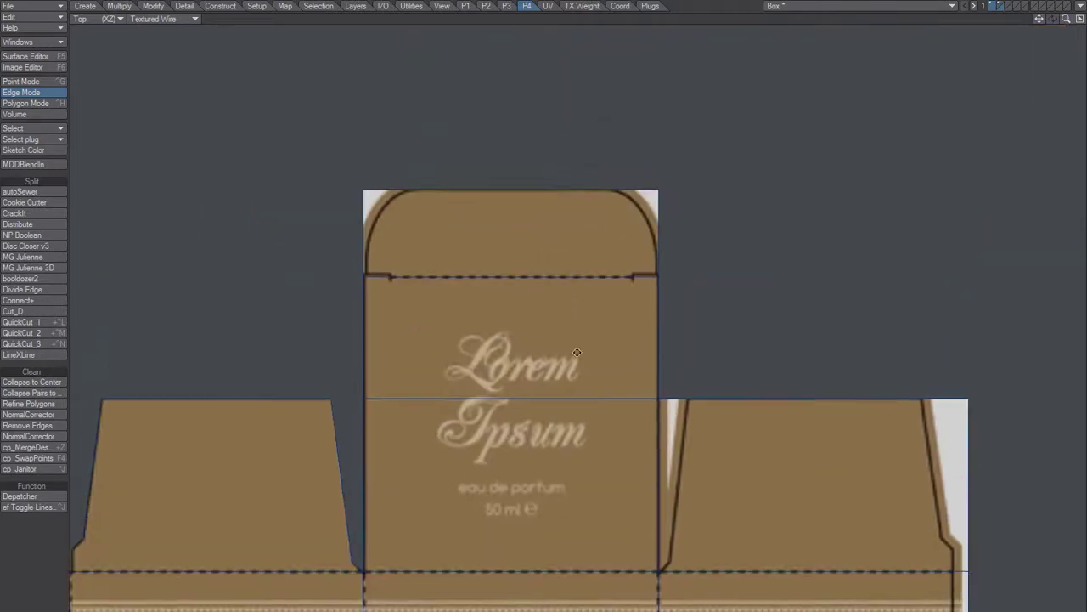
scroll(503, 281, "up", 2)
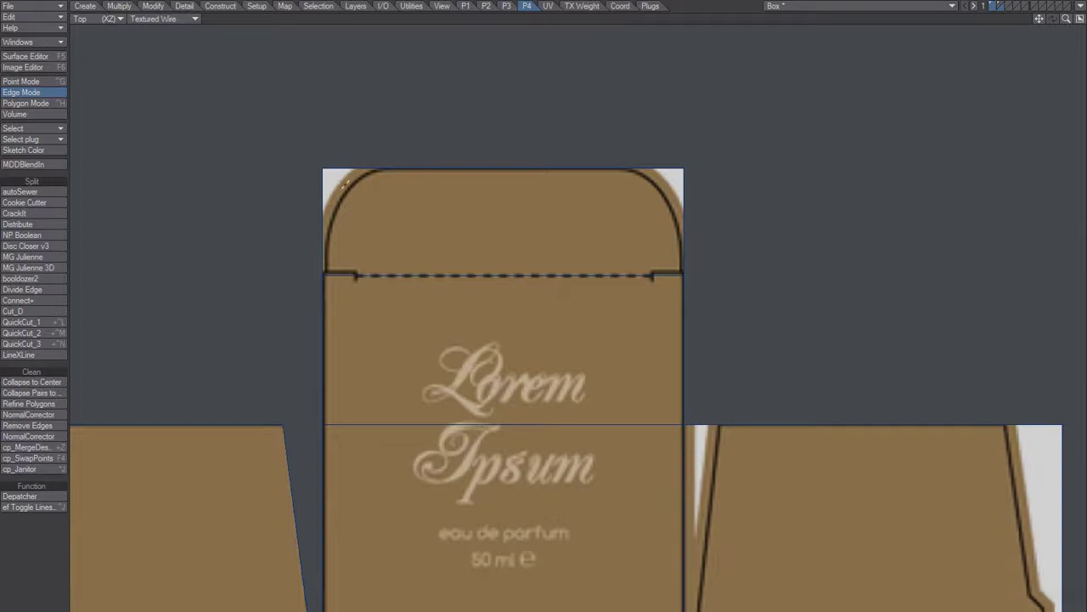
key("space")
key("space")
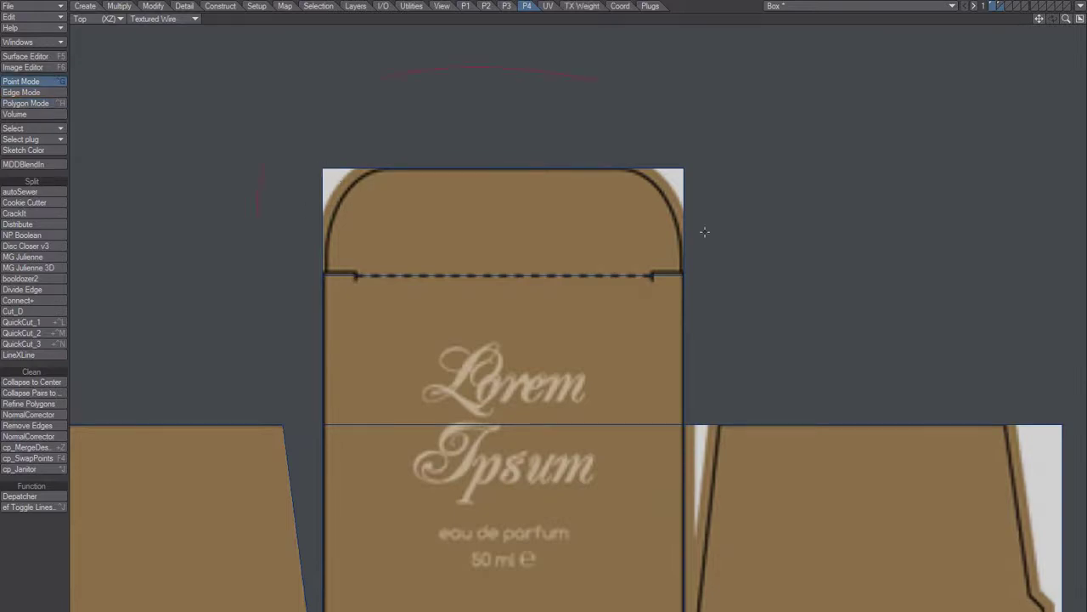
scroll(378, 203, "up", 2)
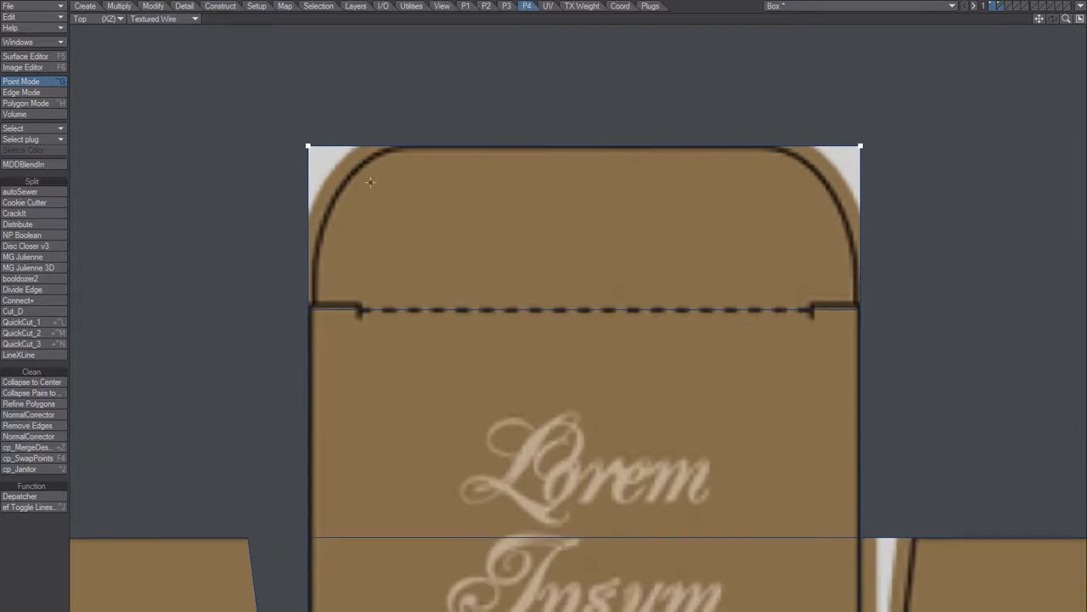
key("slash")
mouse_move(314, 279)
right_mouse_down()
mouse_move(365, 149)
mouse_move(304, 234)
mouse_move(428, 151)
mouse_move(461, 275)
mouse_move(433, 158)
mouse_move(468, 372)
mouse_move(313, 321)
mouse_move(319, 433)
right_mouse_up()
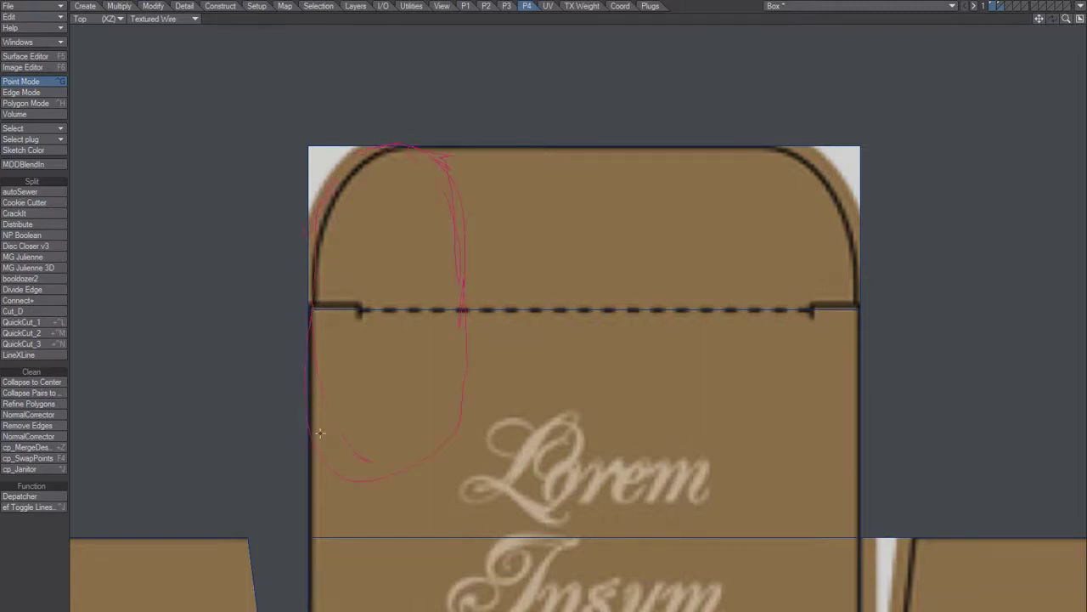
right_click_drag(472, 324, 412, 443)
right_click_drag(458, 167, 470, 194)
Step: Fillet the tuck flap's two upper corners with a 200 mm radius and 8 segments, and delete the leftover corner points
right_click_drag(888, 116, 450, 244)
key("ctrl+f")
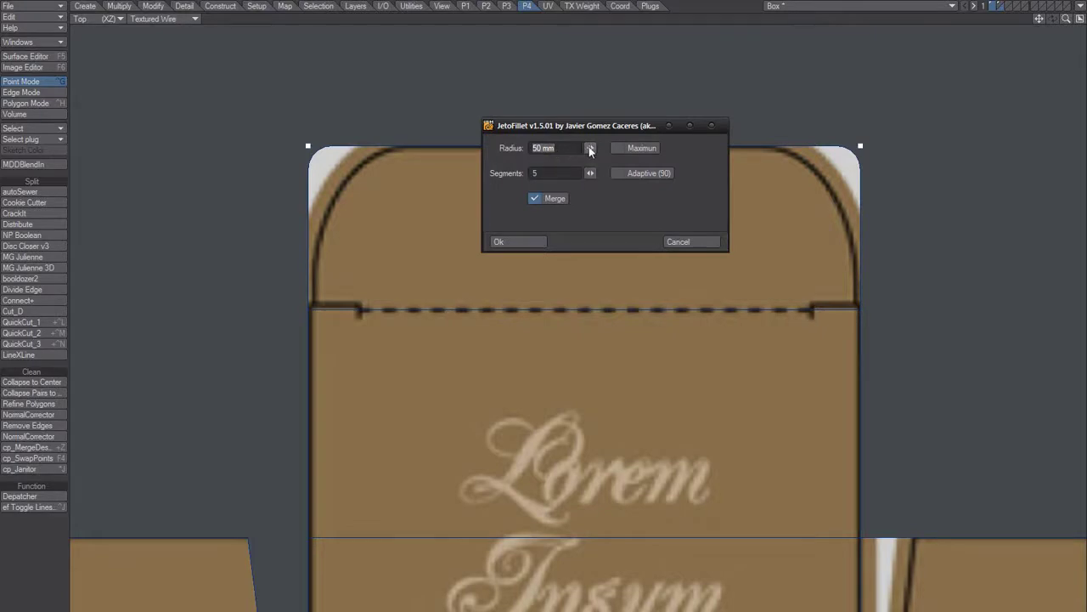
left_click_drag(539, 148, 490, 159)
type("20")
key("Tab")
type("8")
key("Tab")
left_click_drag(626, 125, 547, 375)
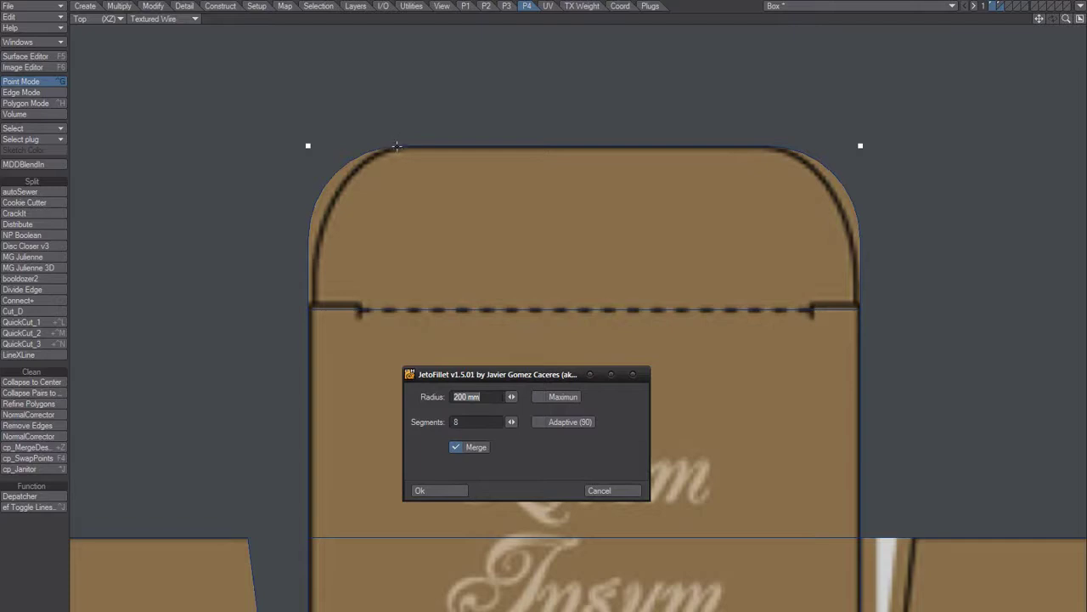
left_click(430, 490)
key("Delete")
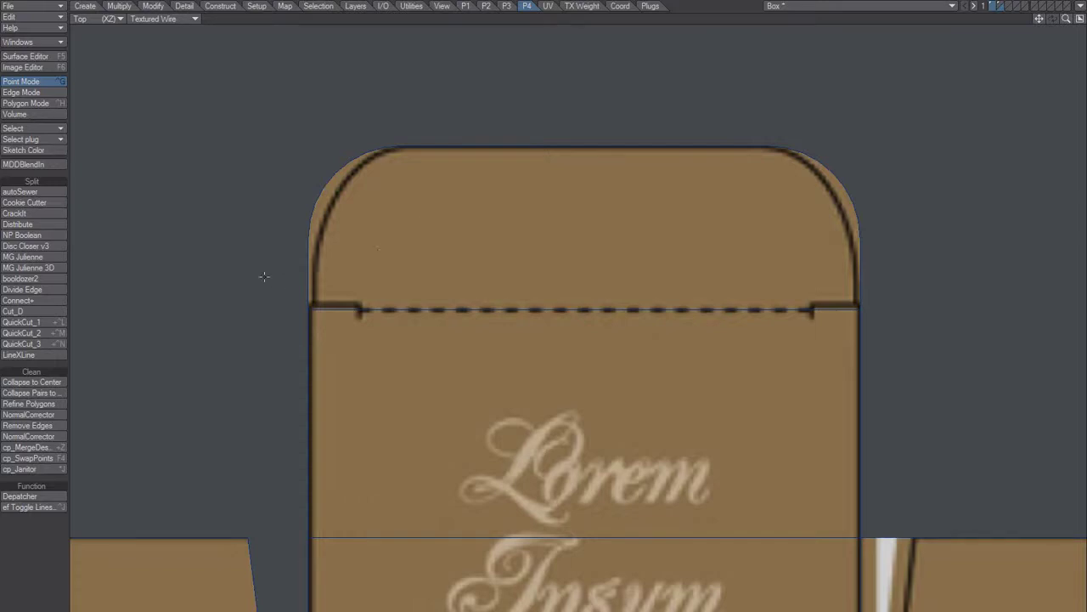
Step: Stretch the rounded corners' points vertically downward from the tuck flap's top edge to match the artwork's elliptical curves, and deselect them
right_click_drag(941, 162, 770, 283)
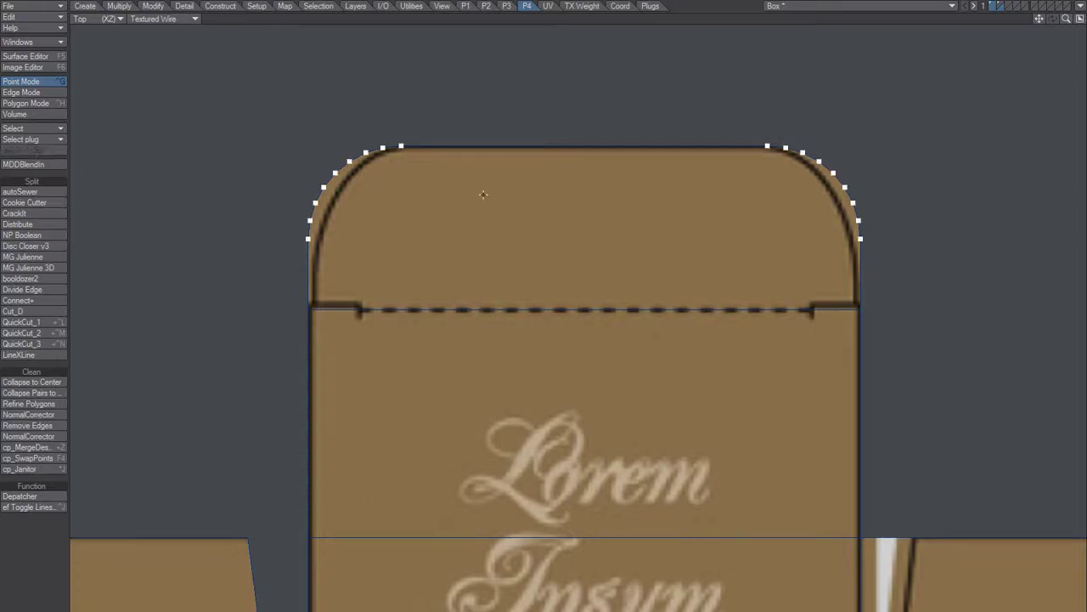
key("t")
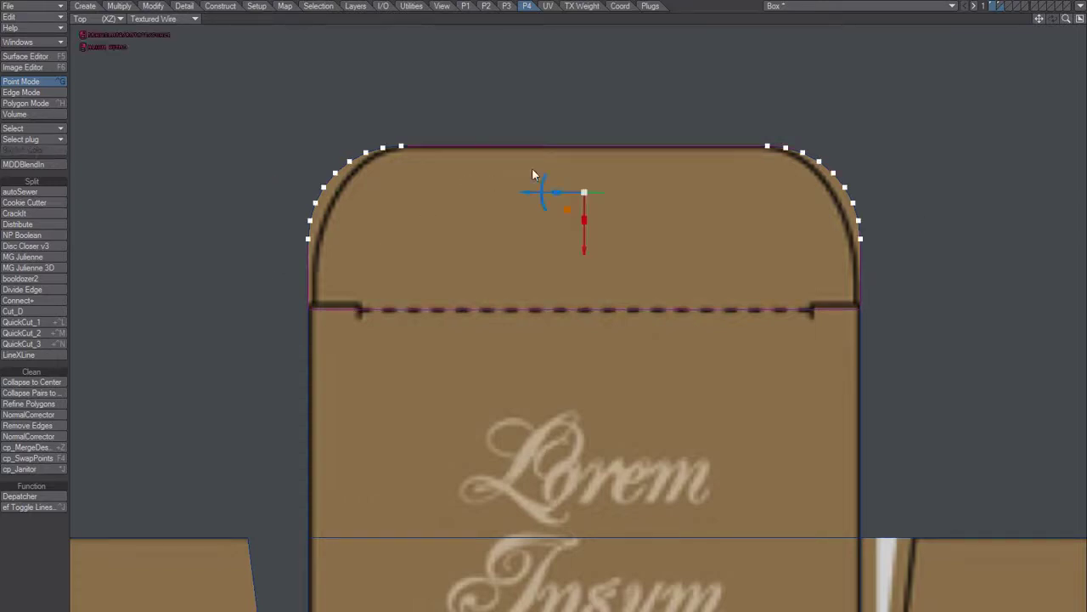
left_click(576, 148)
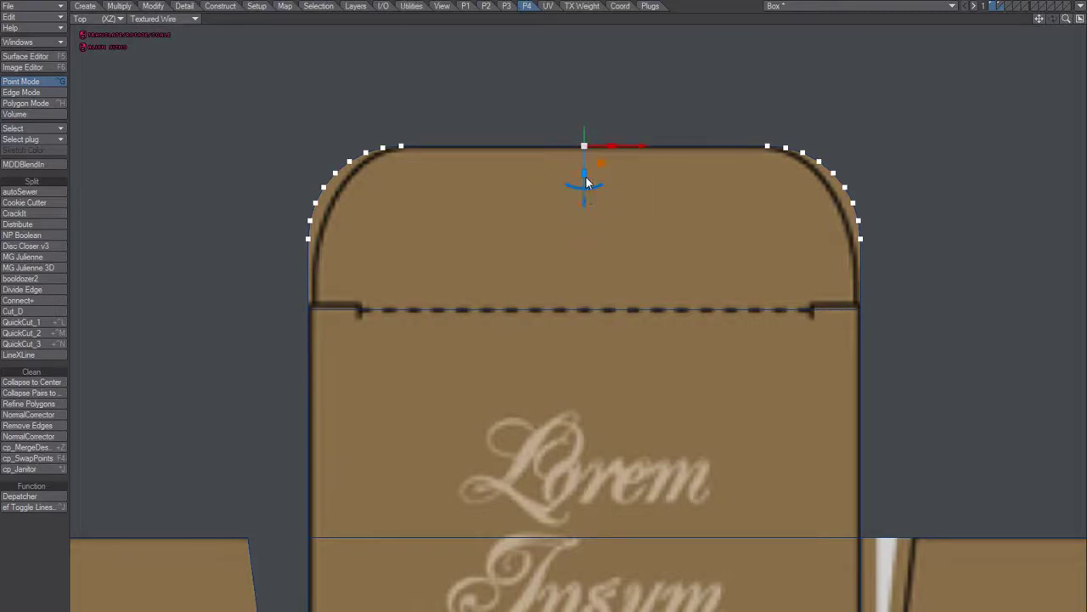
left_click_drag(586, 183, 593, 248)
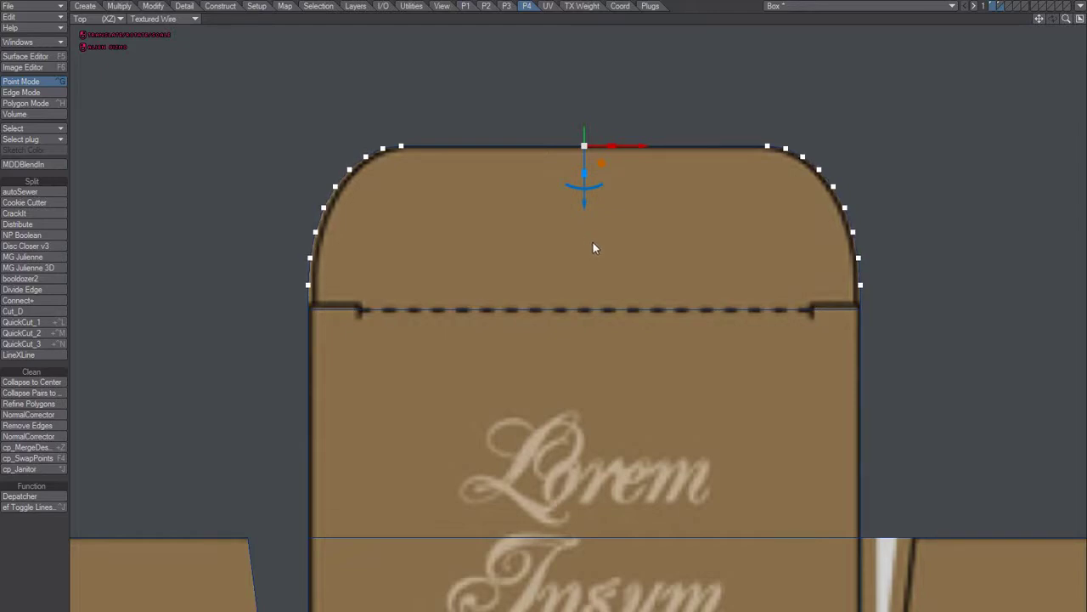
key("space")
key("slash")
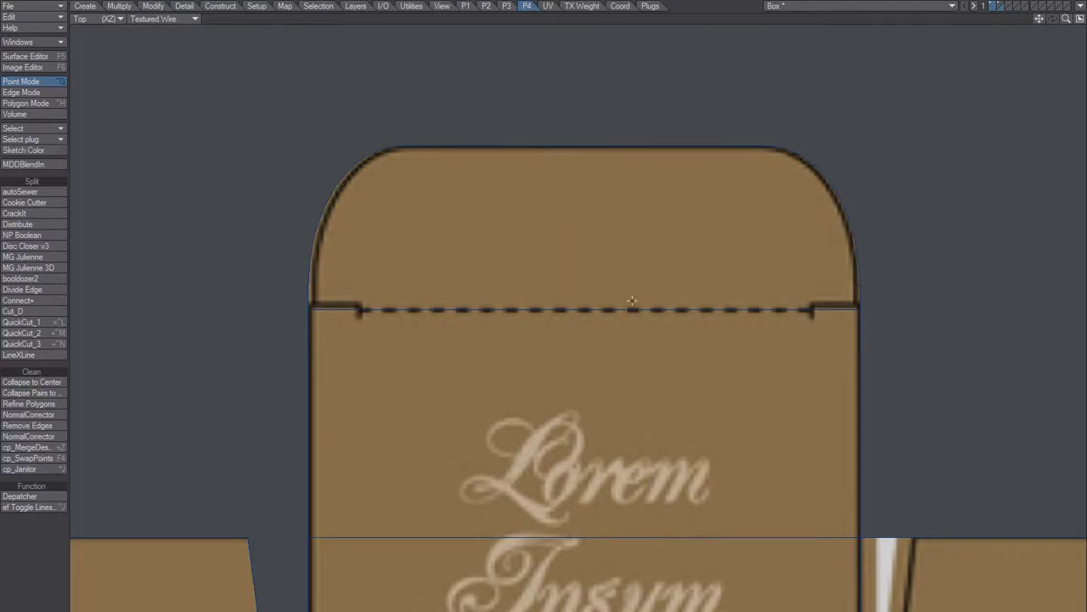
Step: Select the flap polygon right of the lid panel and knife a slanted cut along the artwork's left outline
scroll(649, 310, "down", 3)
left_click_drag(632, 330, 468, 184, "alt")
scroll(593, 280, "up", 1)
left_click_drag(658, 298, 491, 180, "alt")
key("space")
key("space")
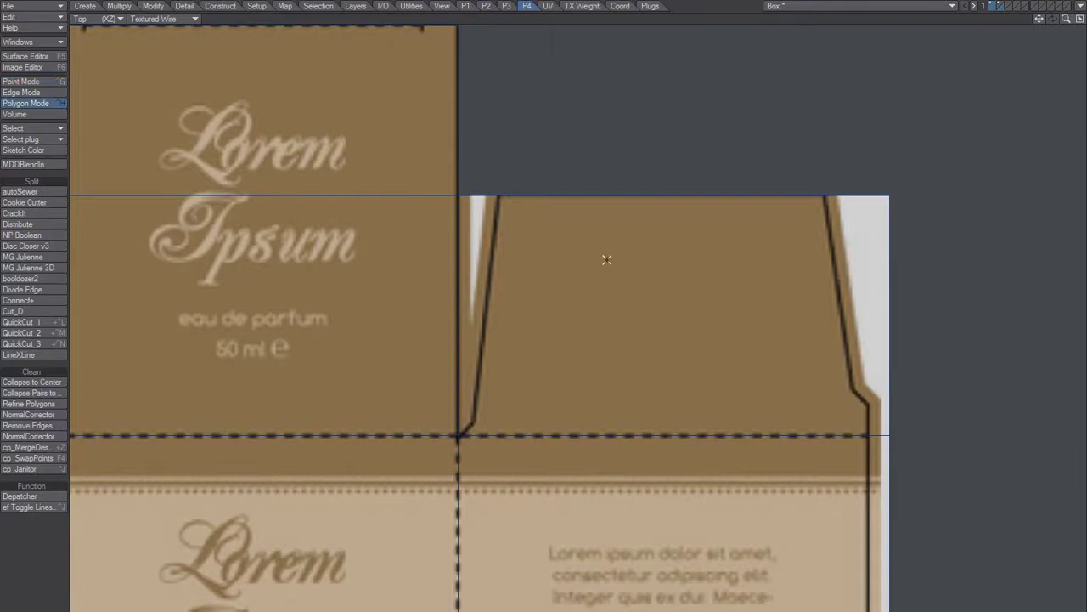
scroll(607, 260, "down", 1)
left_click(585, 291)
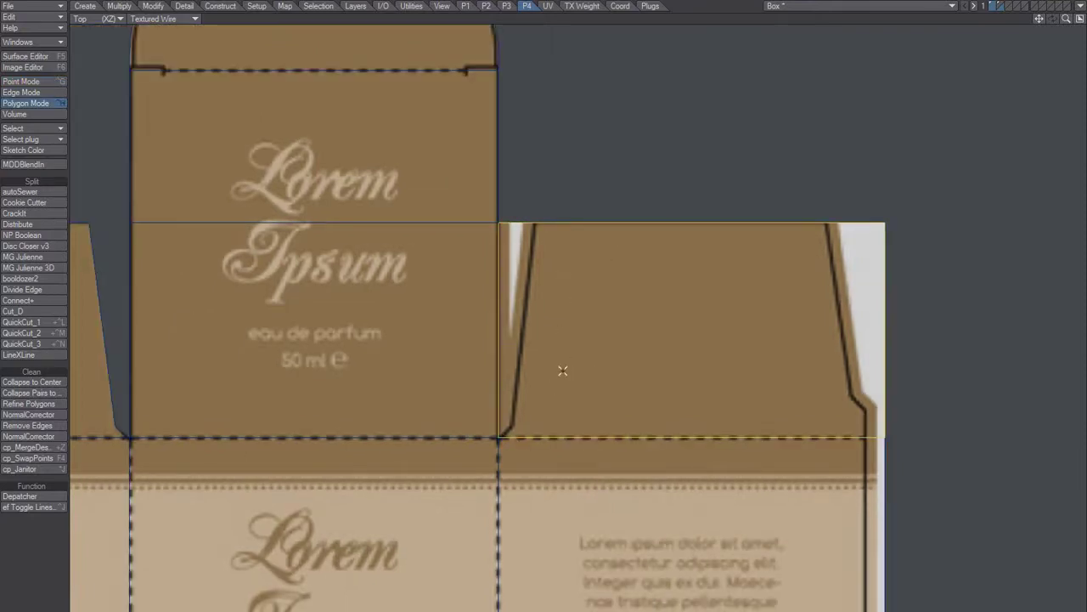
scroll(563, 369, "up", 1)
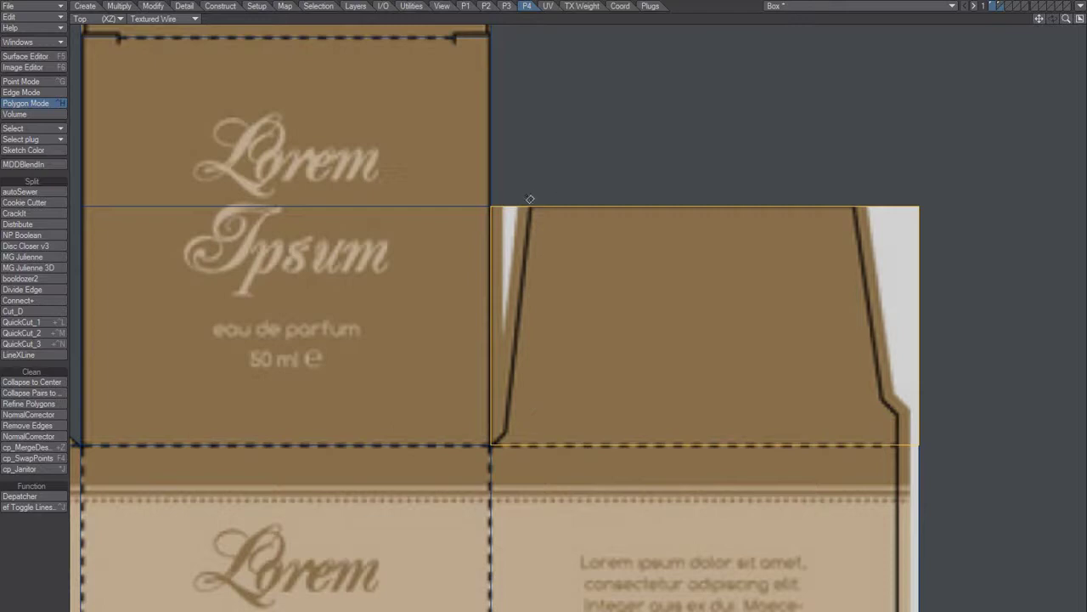
left_click_drag(534, 187, 500, 489)
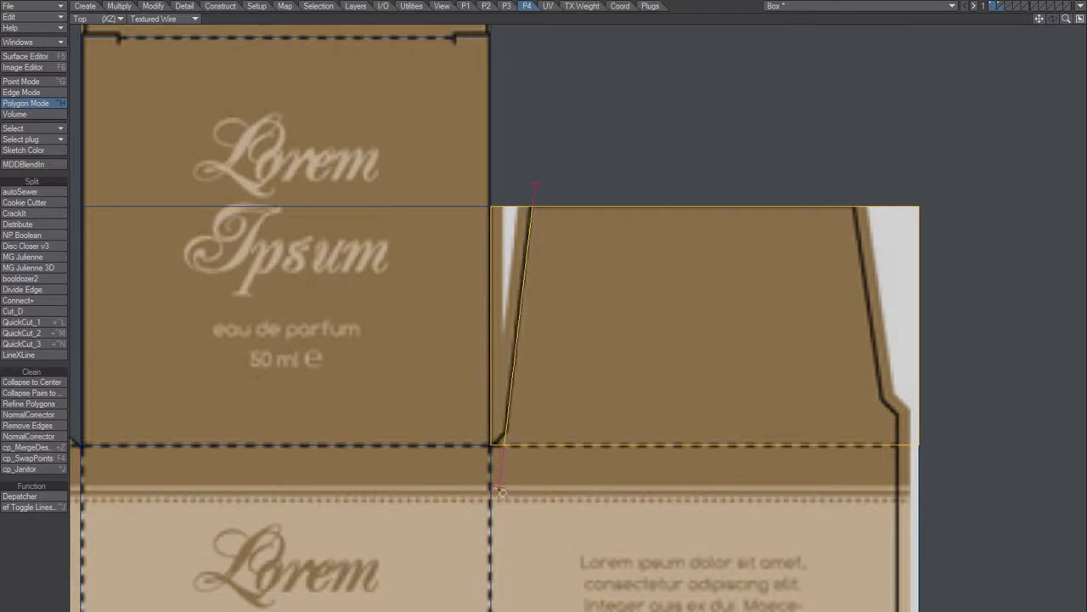
left_click_drag(536, 183, 535, 182)
key("space")
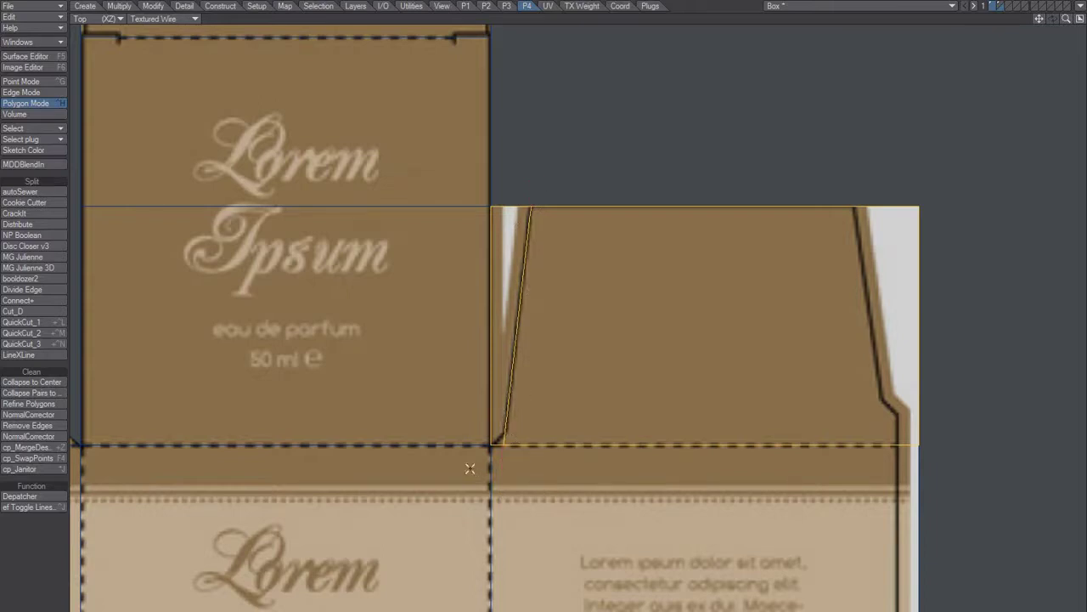
Step: Knife a diagonal cut across the right flap's lower-left corner and delete the waste strip beside the slanted cut
left_click_drag(480, 460, 537, 404)
left_click_drag(476, 462, 476, 462)
key("slash")
left_click(513, 375)
key("Delete")
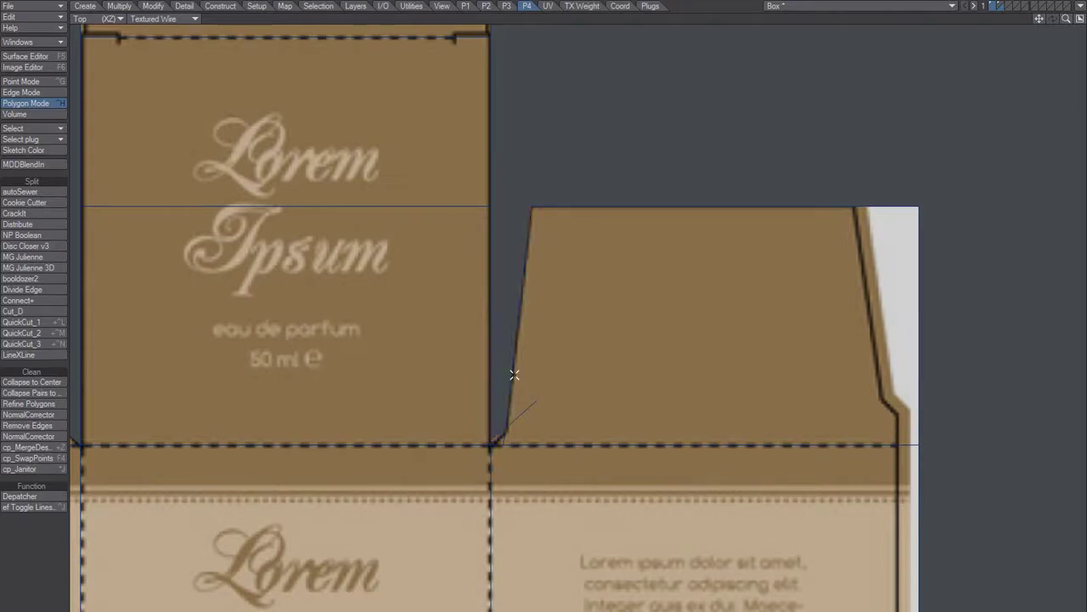
Step: Finish trimming the right flap's lower-left corner along the artwork's diagonal outline and clear the selection
left_click(508, 433)
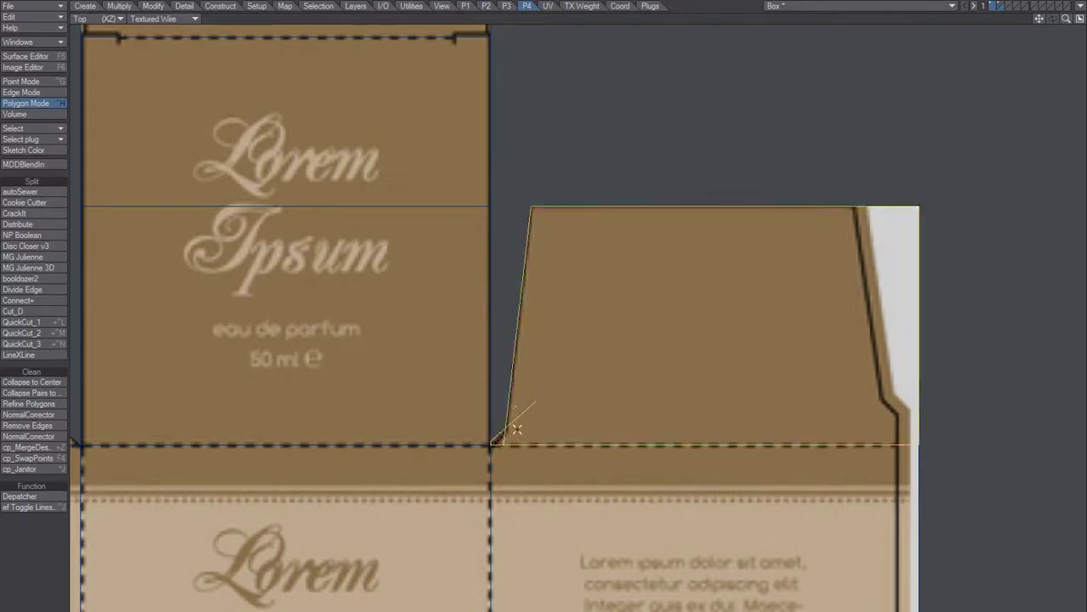
key("slash")
key("ctrl+g")
key("slash")
Step: Move the points on the net's right boundary inward onto the artwork's right outline
left_click_drag(753, 344, 626, 339, "alt")
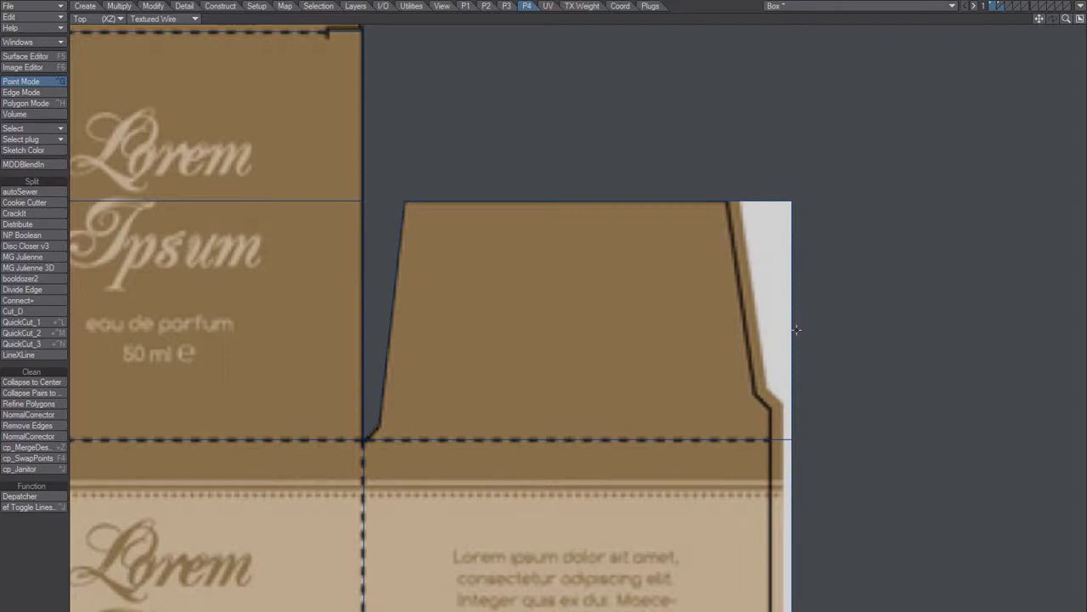
scroll(807, 355, "down", 5)
left_click_drag(824, 376, 760, 280, "alt")
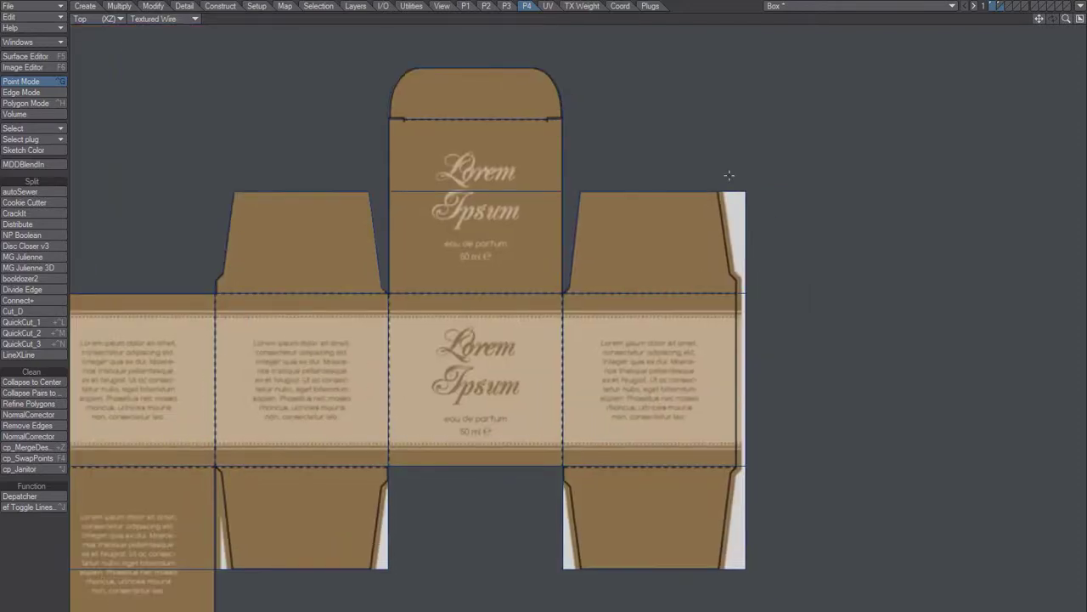
scroll(717, 290, "up", 4)
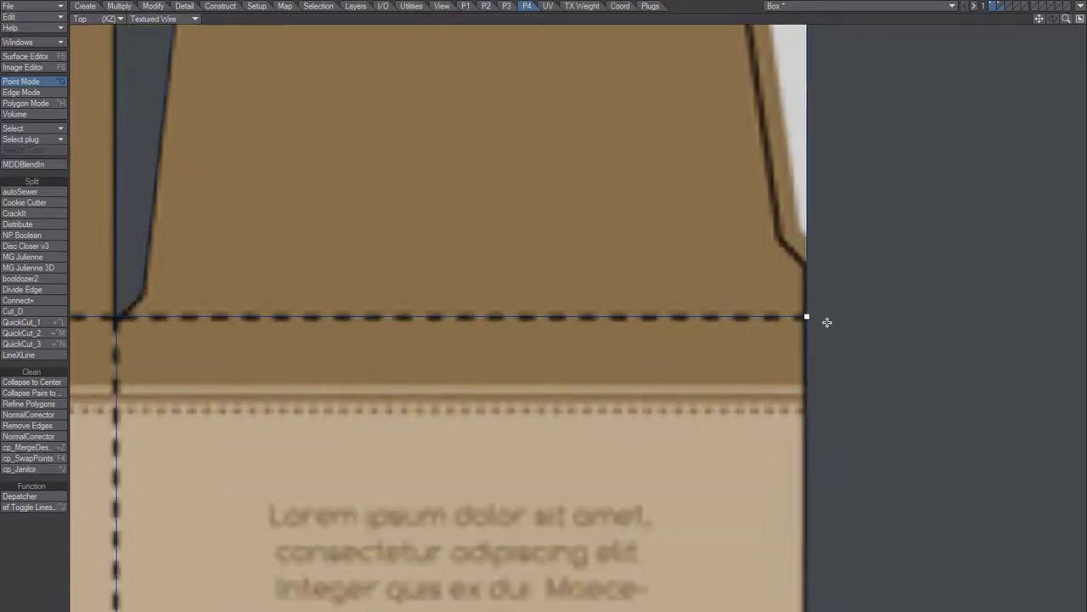
Step: Divide the upper-right flap's outer vertical edge with 3 divisions
scroll(737, 336, "down", 2)
left_click_drag(714, 306, 682, 371, "alt")
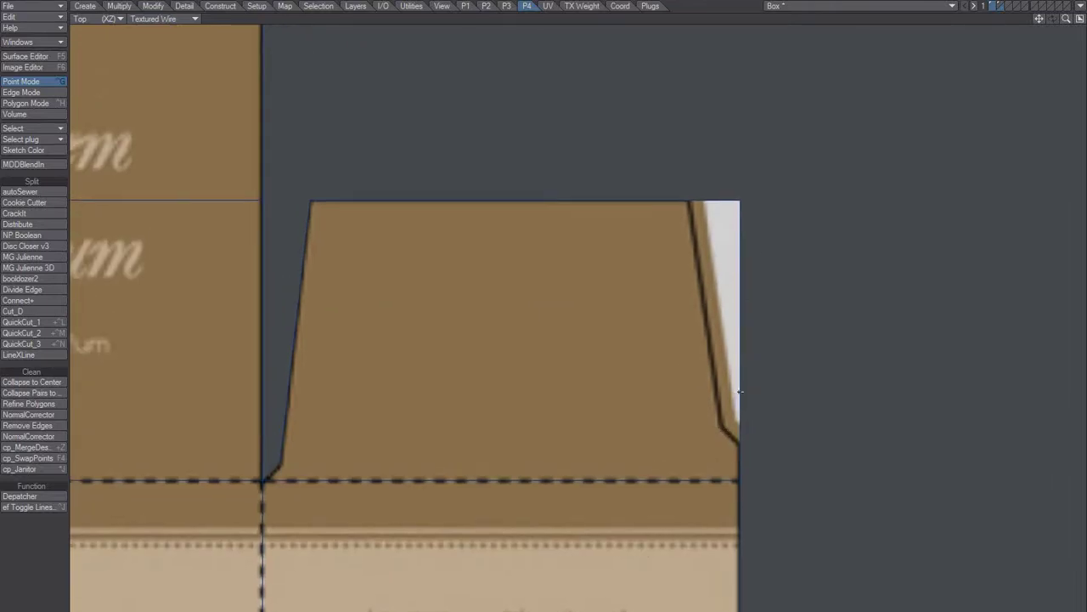
key("ctrl+j")
left_click(53, 291)
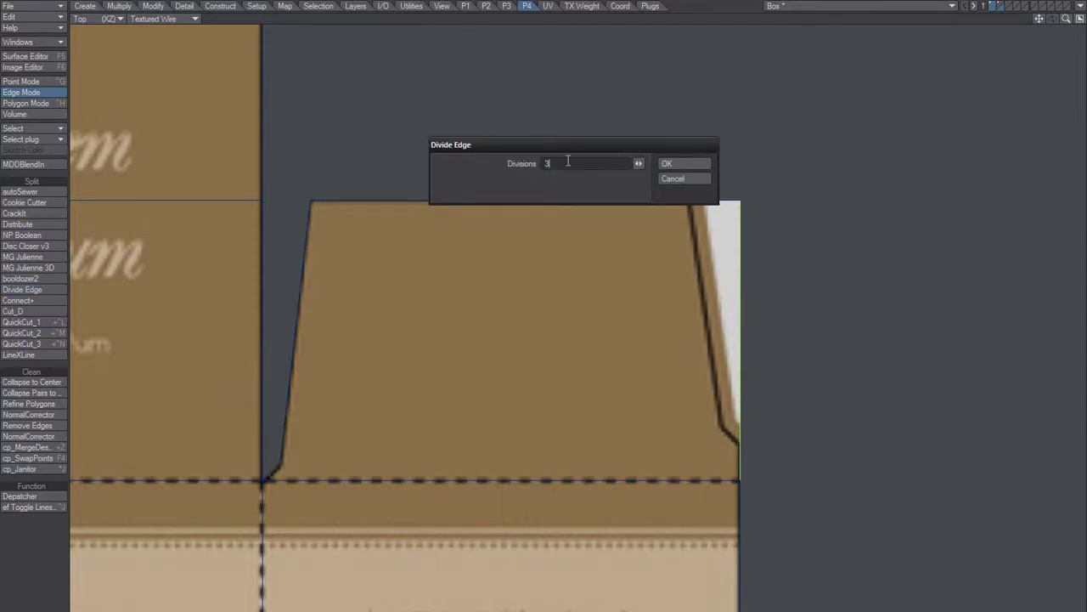
key("Return")
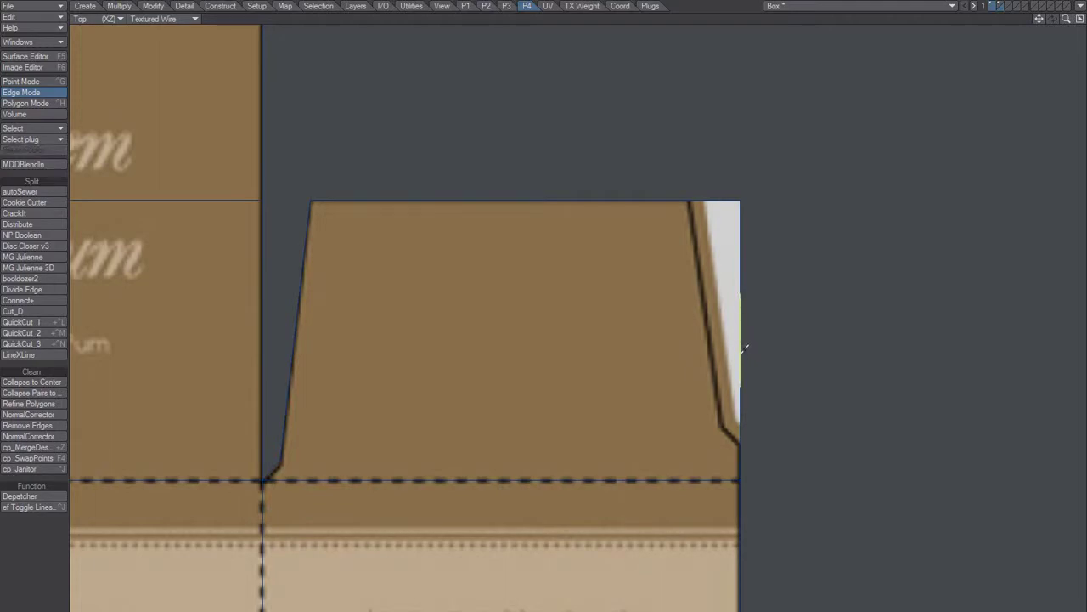
Step: Slide the divided edge's middle segment down along the flap's right side until its lower point meets the artwork's notch
left_click_drag(741, 337, 745, 384)
key("ctrl+z")
left_click_drag(742, 345, 742, 373)
key("space")
left_click(741, 360)
key("space")
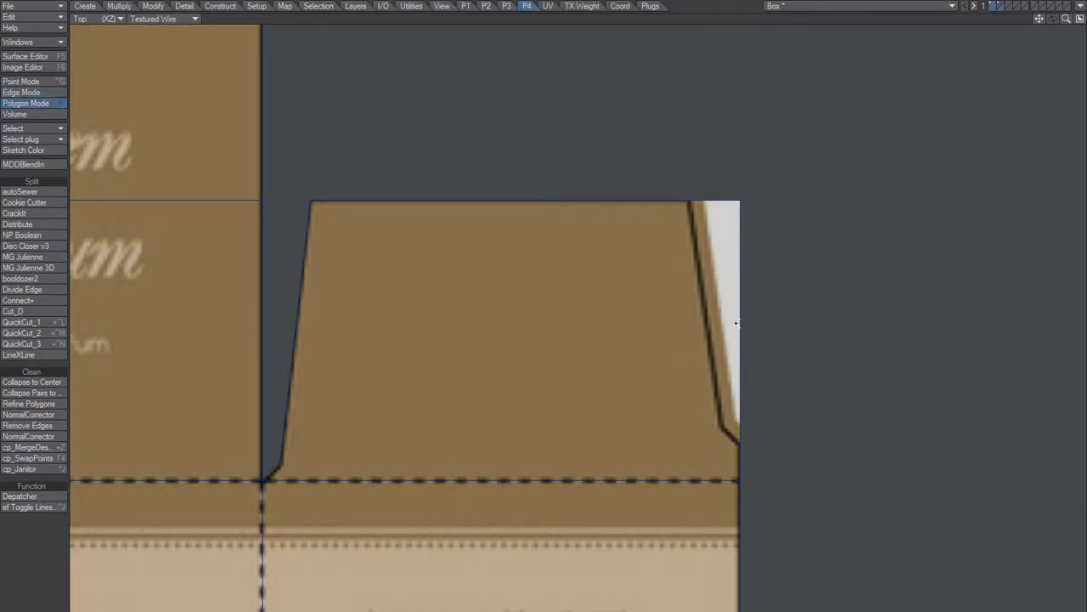
Step: Move the flap's middle right point to the artwork's notch corner and its upper-right point to the outline's top corner
key("space")
right_click_drag(817, 258, 720, 399)
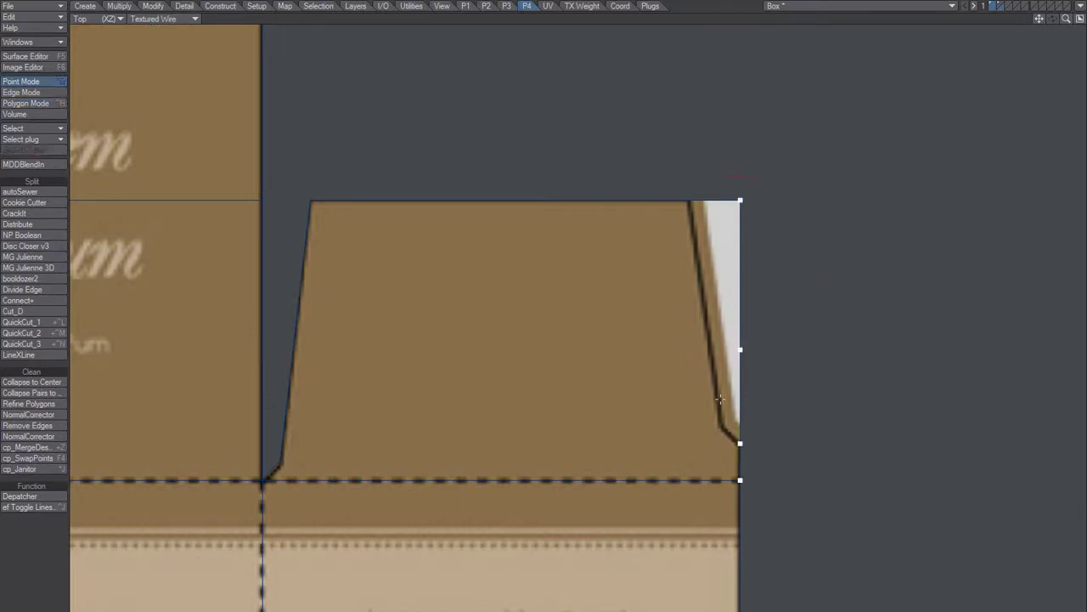
right_click_drag(685, 532, 749, 374)
left_click_drag(739, 362, 721, 428)
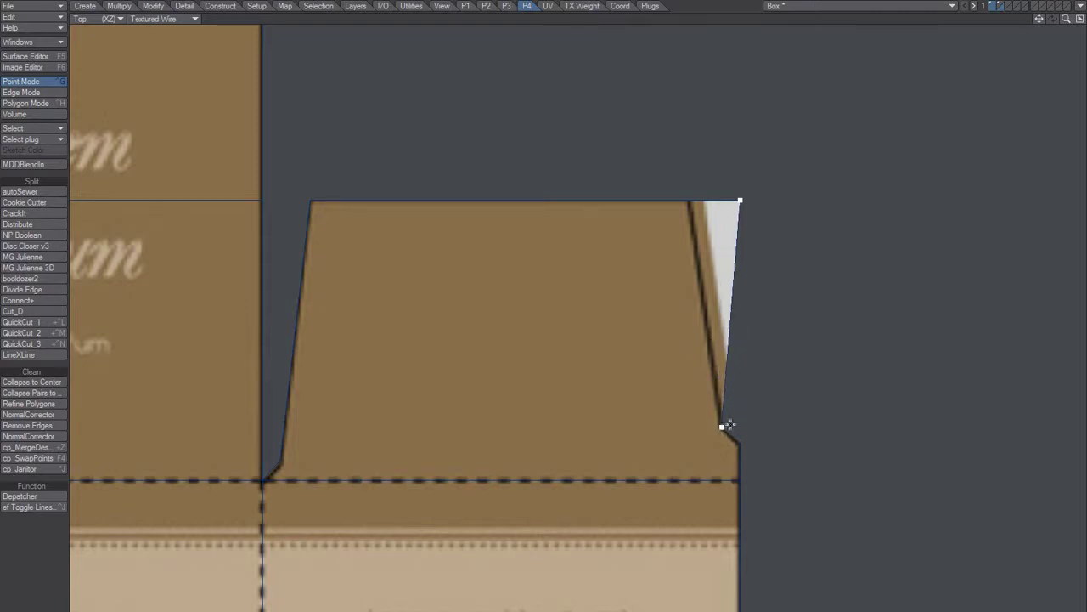
left_click_drag(739, 201, 691, 201)
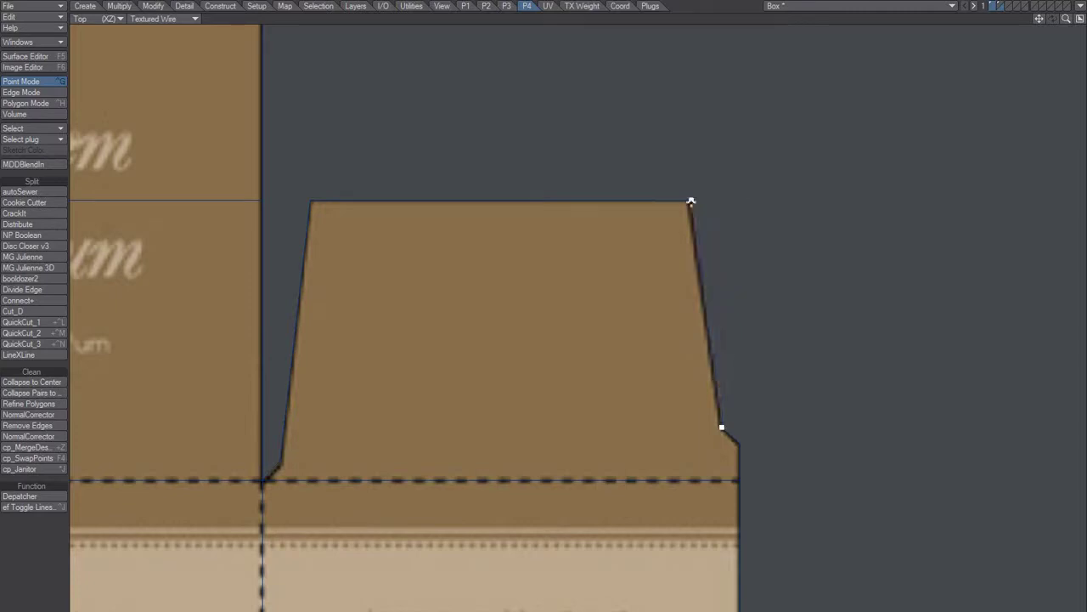
Step: Restore the four-viewport layout and fit the whole box net in the views
scroll(565, 361, "down", 2)
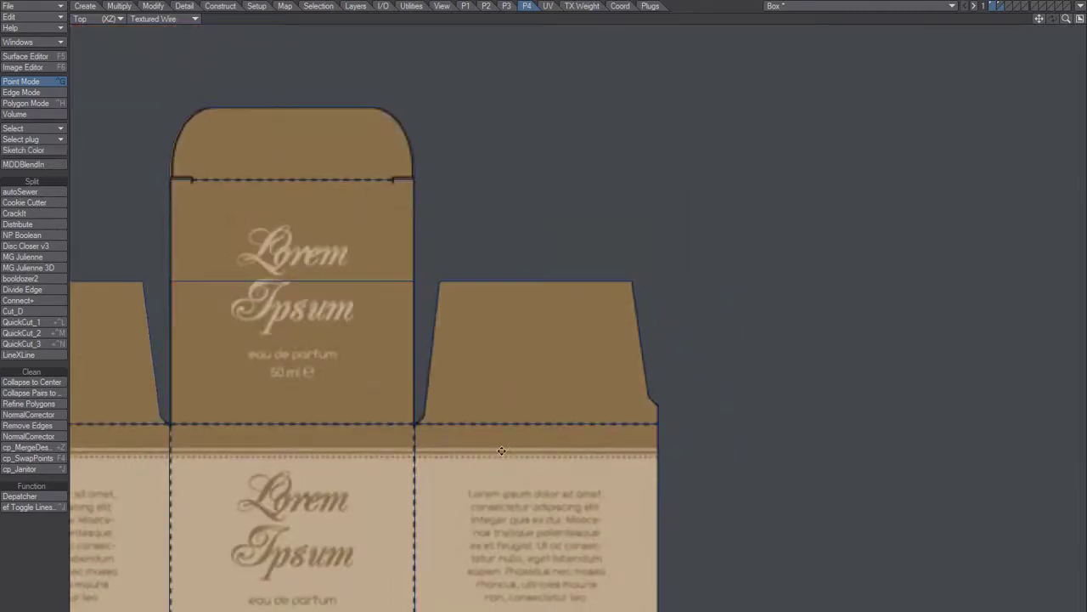
scroll(502, 451, "down", 3)
scroll(574, 360, "up", 1)
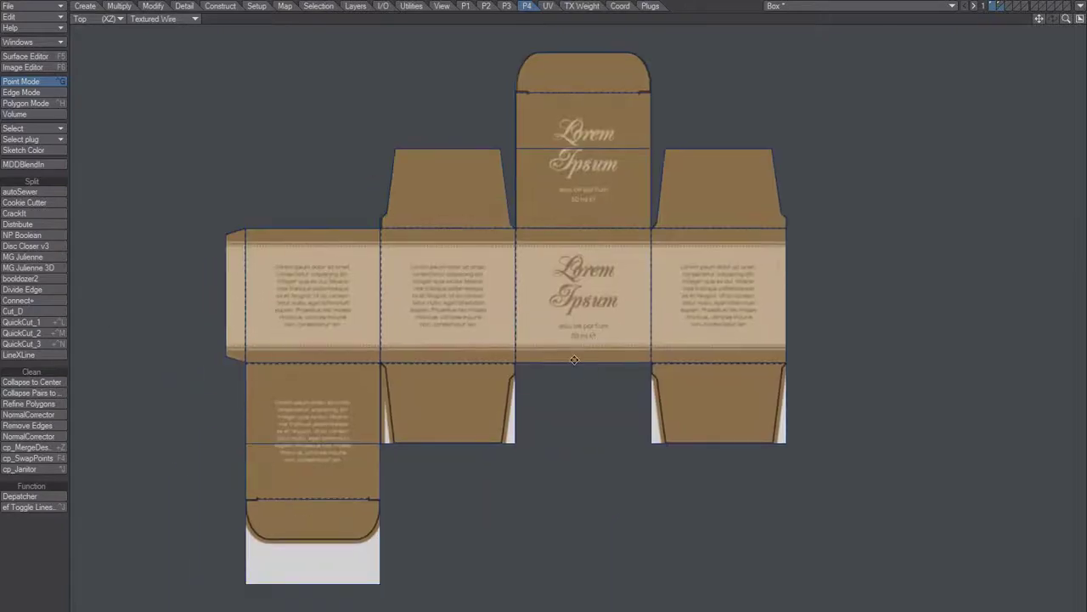
key("ctrl+h")
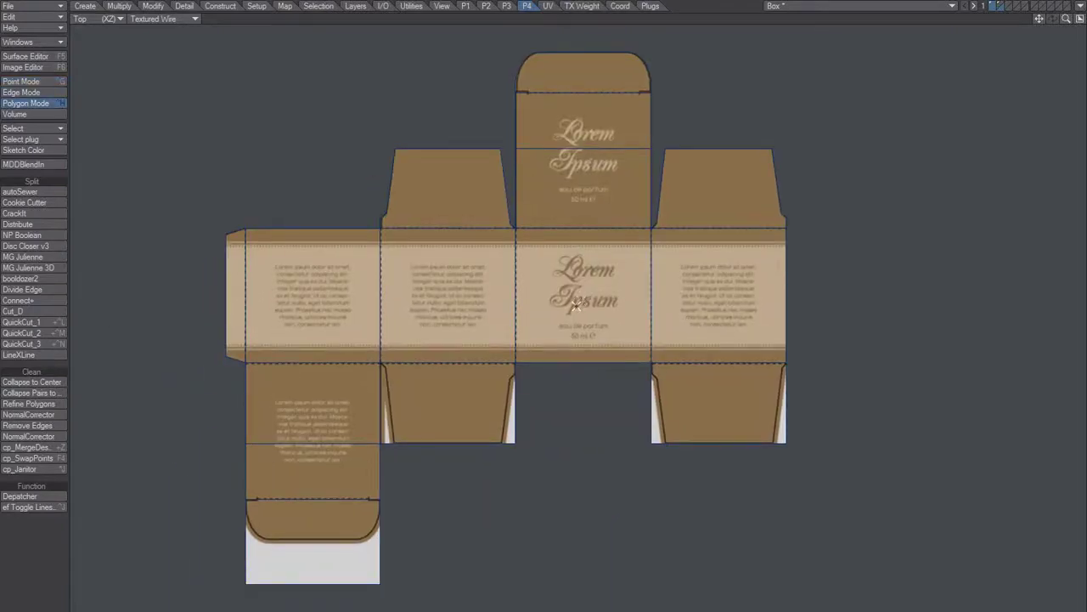
left_click_drag(601, 276, 597, 306, "alt")
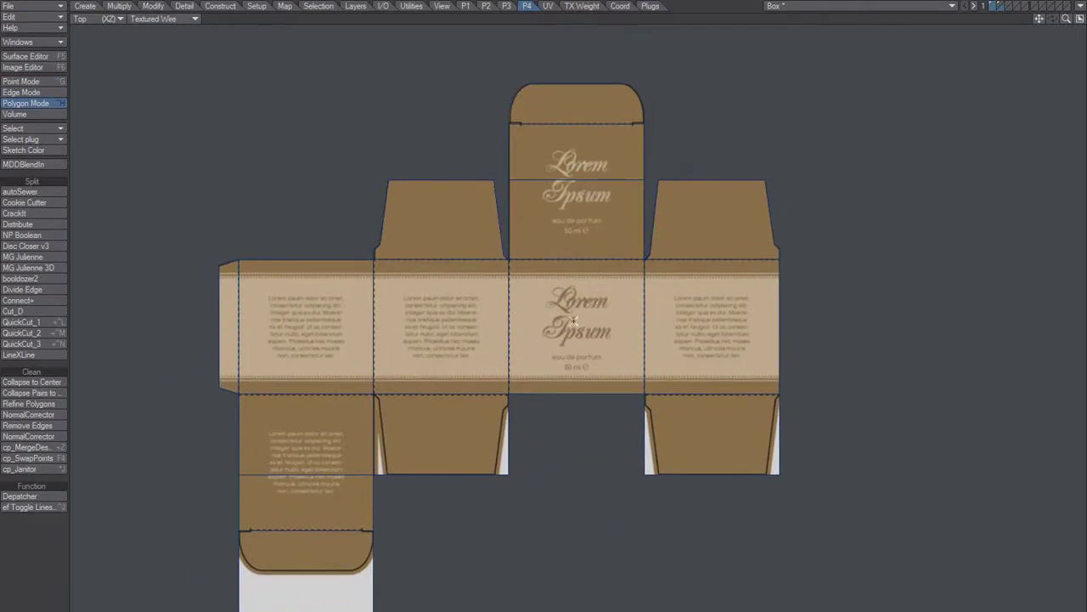
left_click(1079, 19)
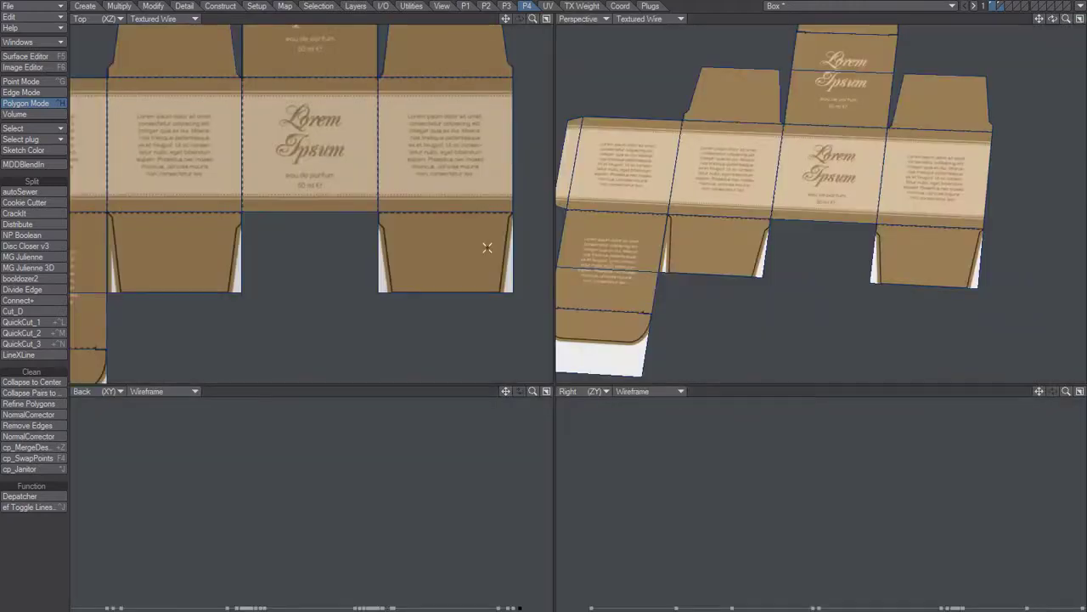
key("a")
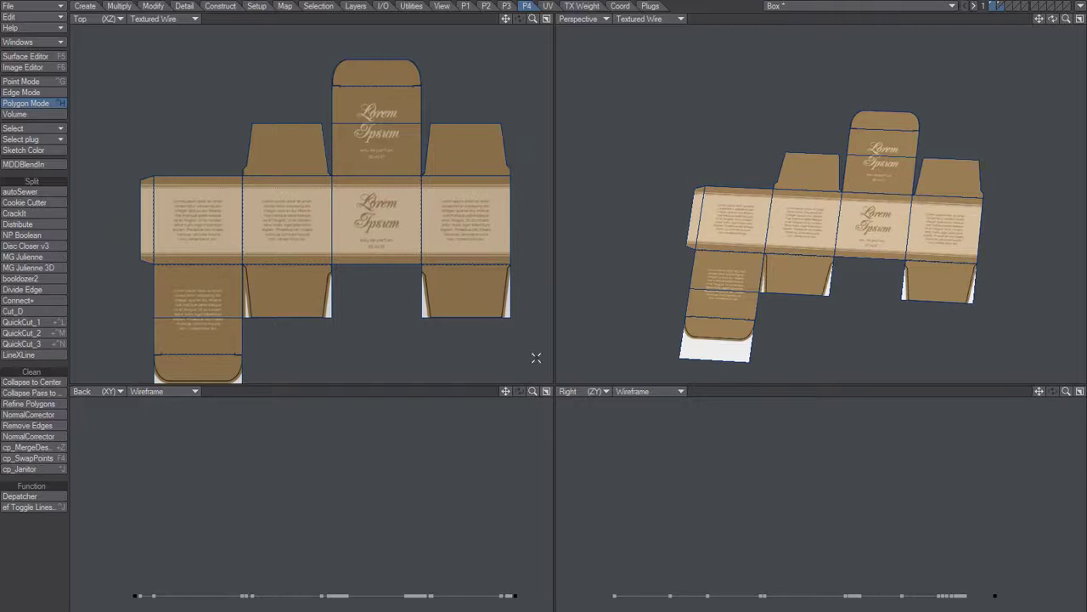
Step: Switch the uvDefault surface's Perfume.jpg color texture to UV projection with the uvTexture map and close the editors
key("F5")
left_click(510, 264)
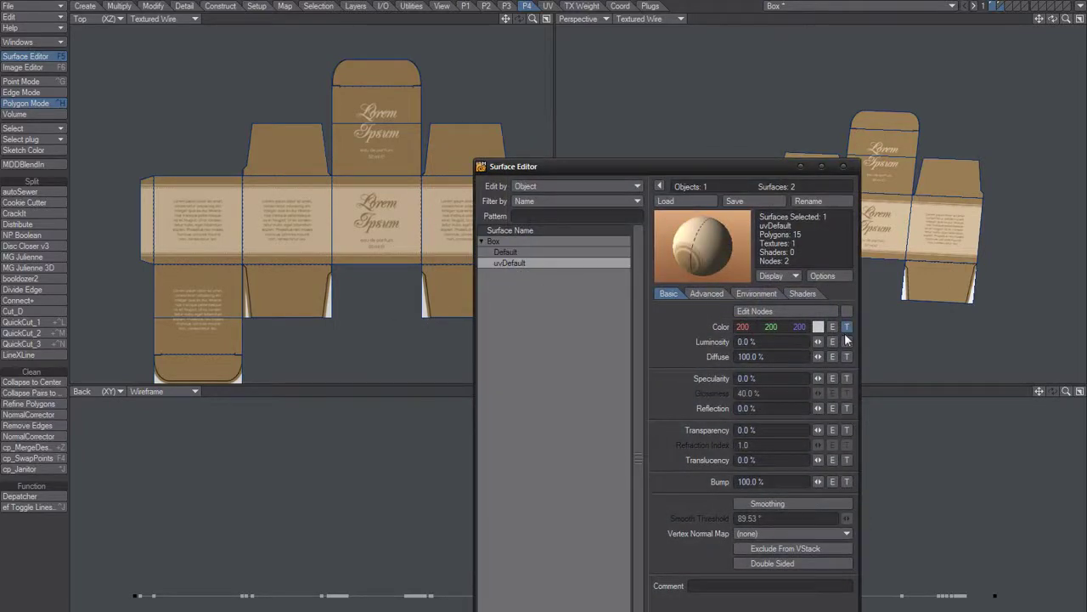
left_click(847, 327)
left_click(533, 227)
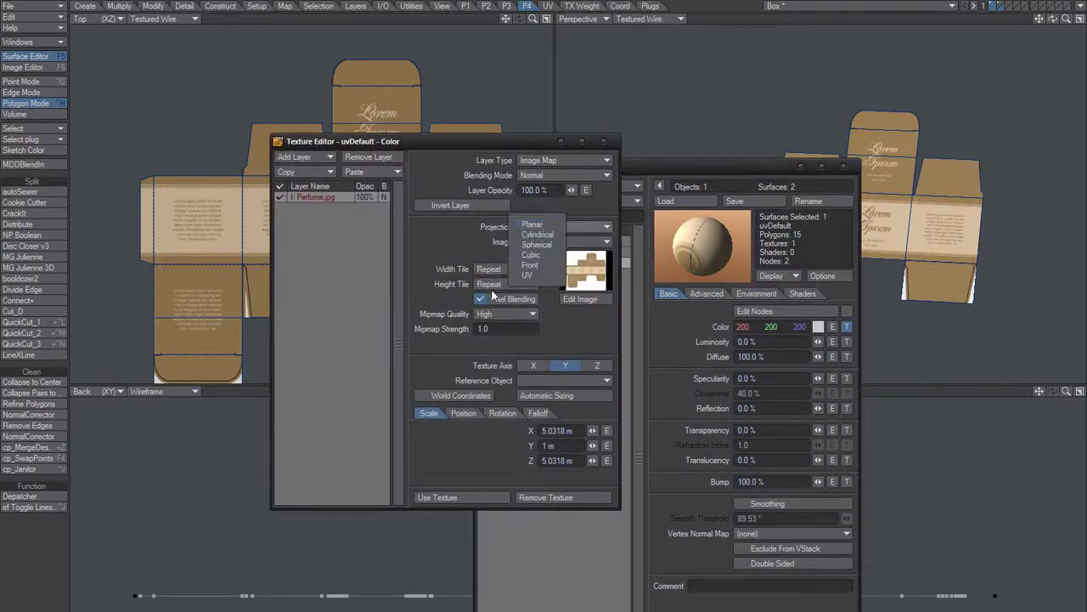
left_click(537, 277)
left_click_drag(494, 139, 770, 140)
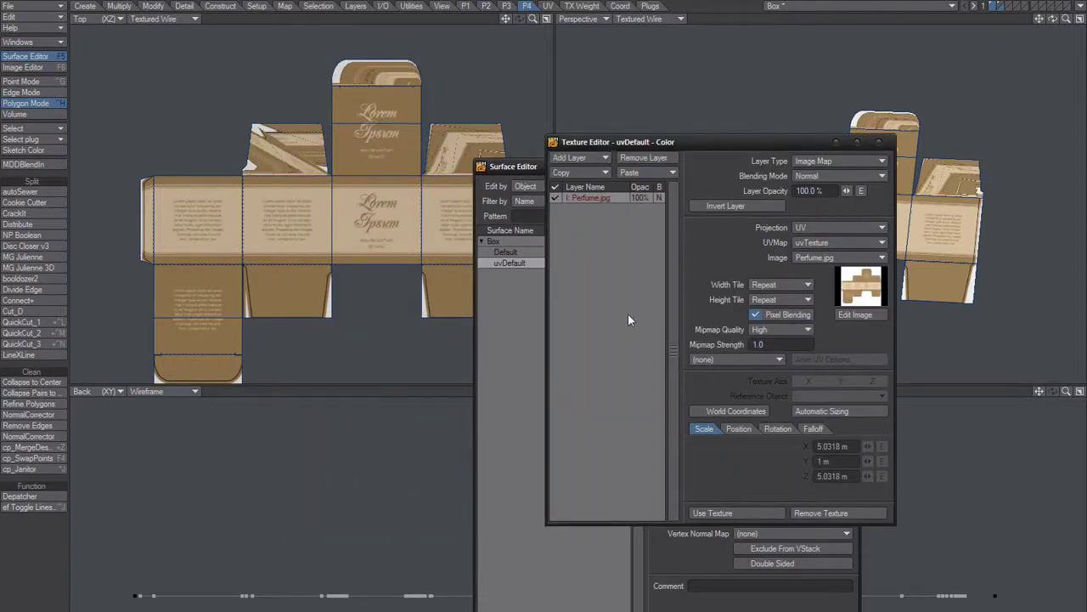
left_click(880, 142)
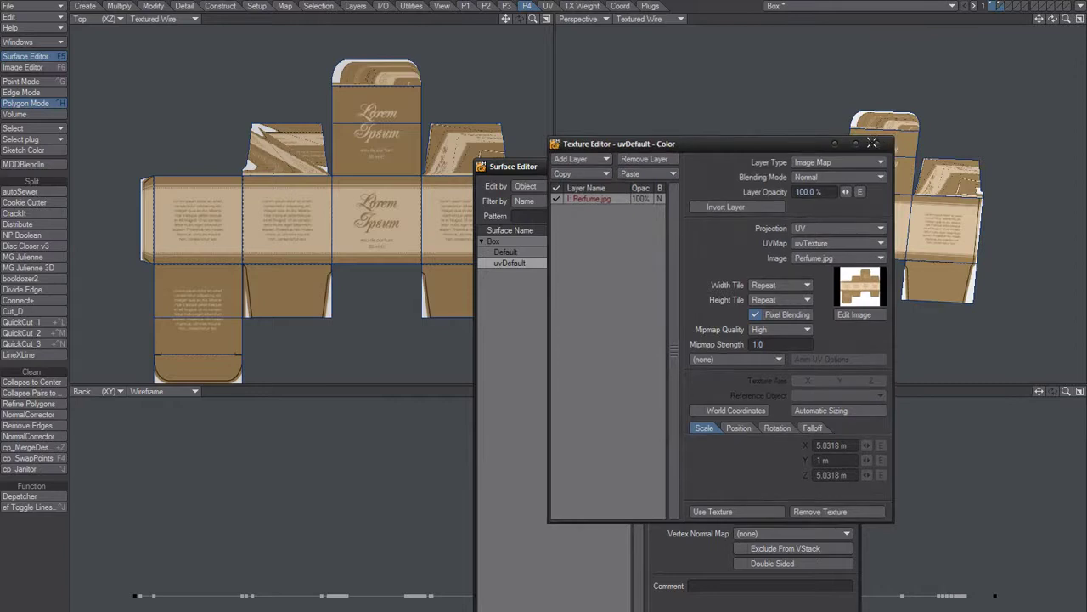
left_click(843, 168)
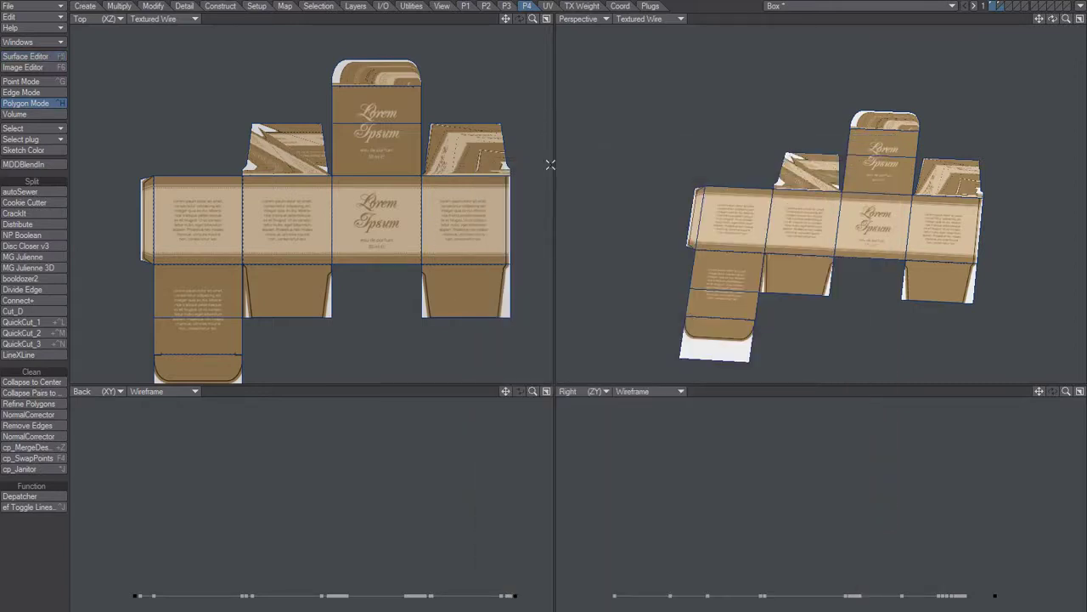
Step: Copy the four corner reference points from the second layer, paste them into the net's first layer, and clear the selection
left_click(1001, 6)
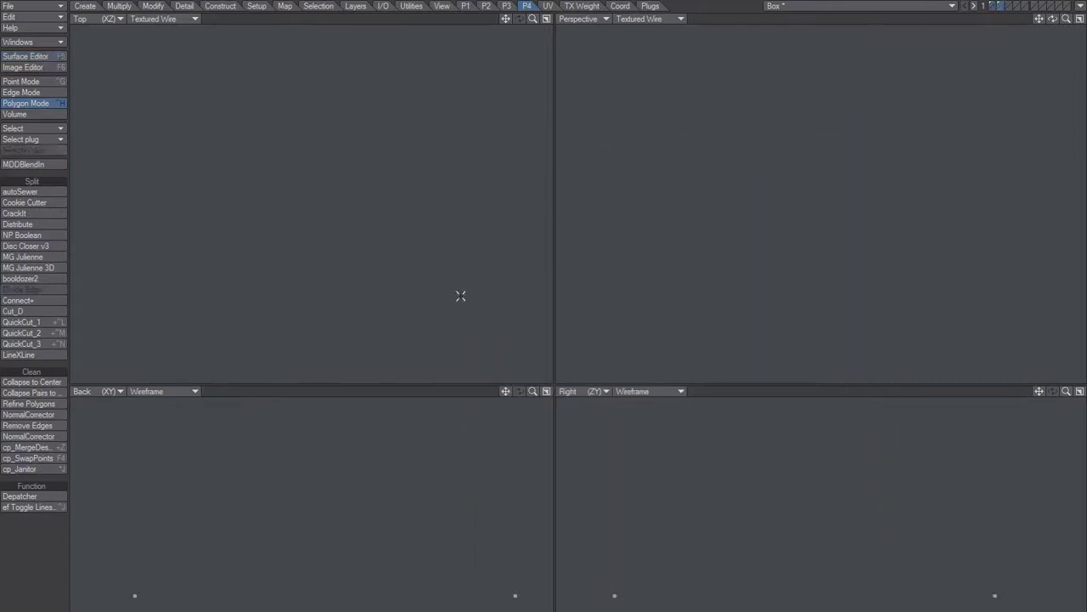
key("ctrl+g")
key("v")
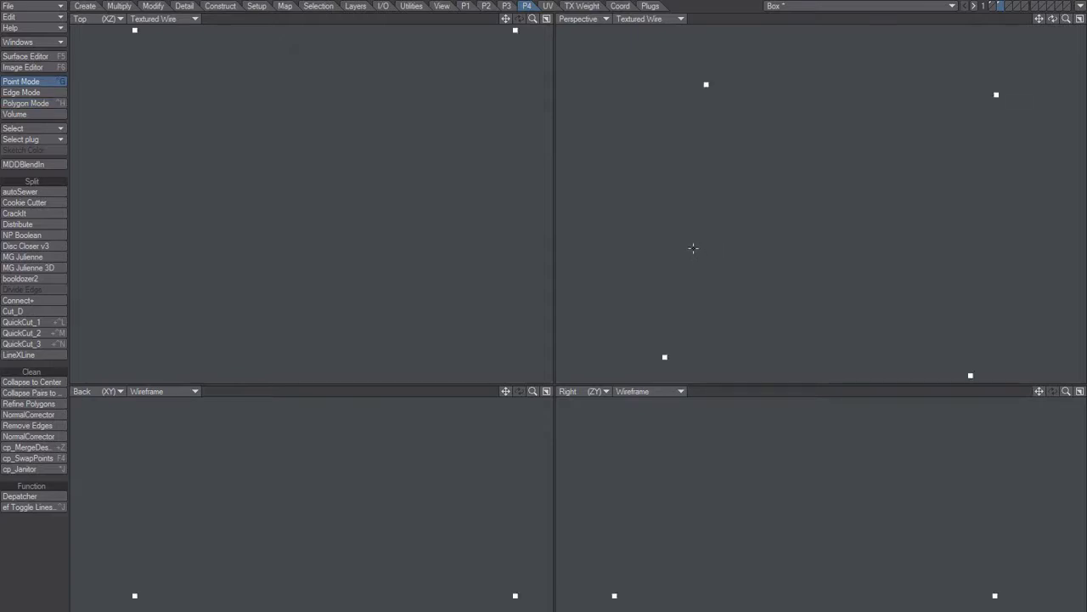
key("1")
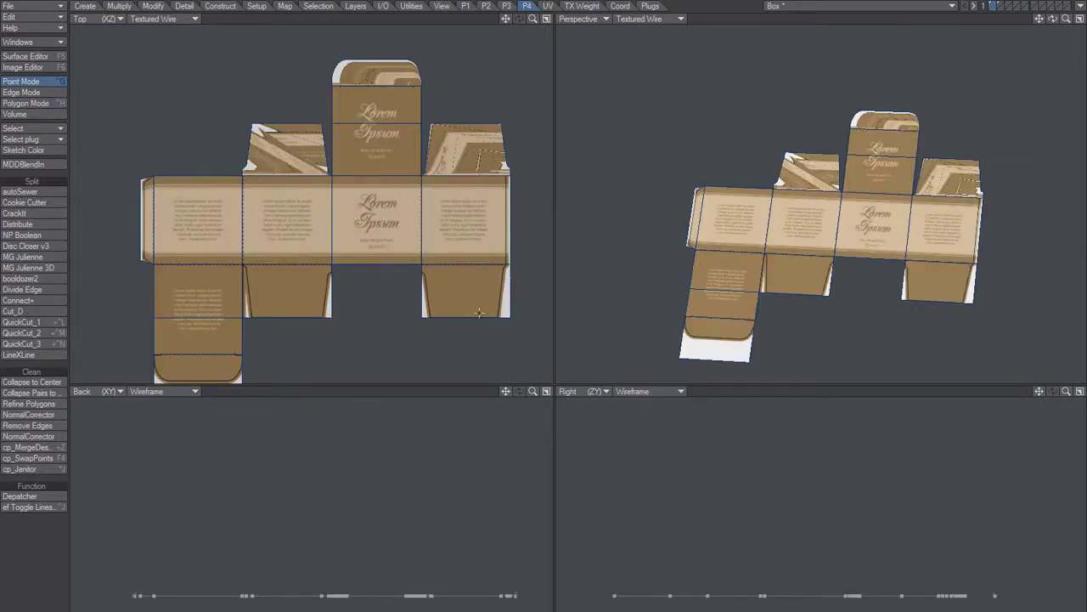
key("v")
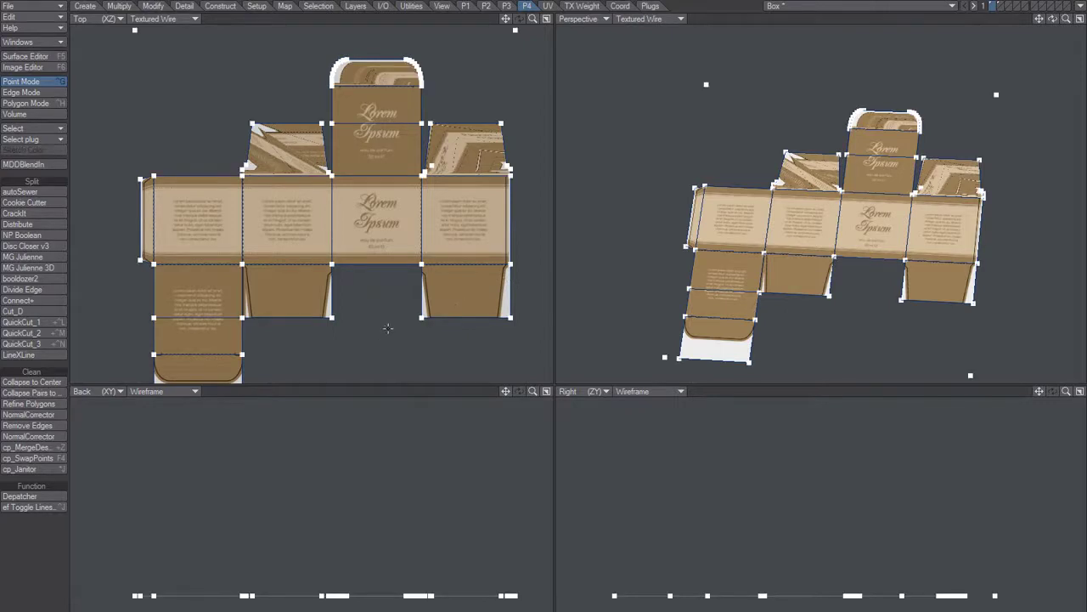
scroll(433, 254, "down", 2)
left_click_drag(432, 254, 429, 189, "alt")
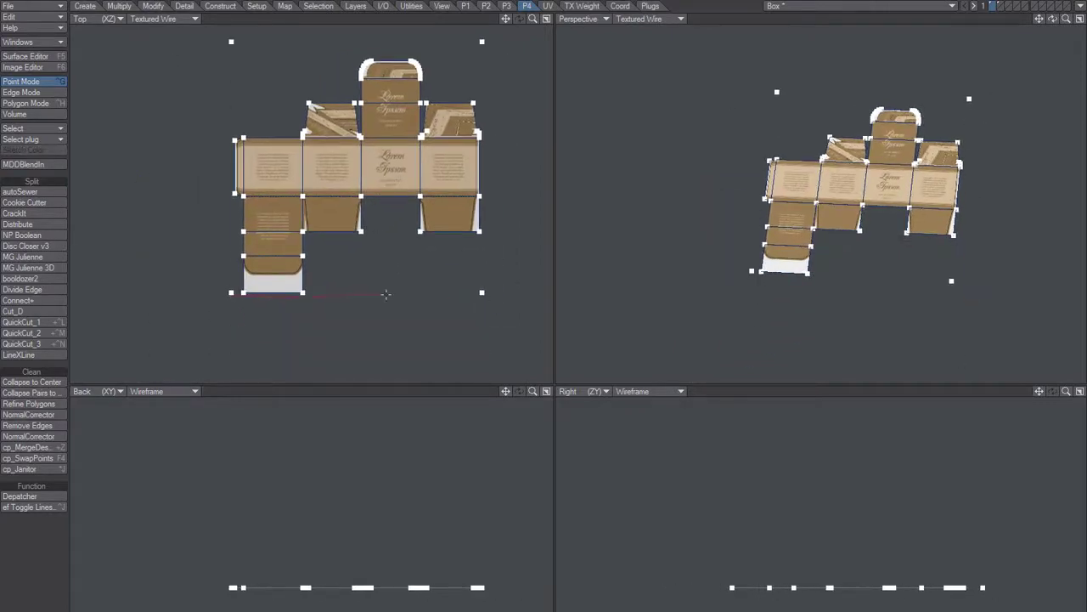
key("slash")
Step: Recreate the uvTexture map as a planar projection on the Y axis with automatic settings and linear subpatch interpolation
left_click_drag(386, 167, 372, 241, "alt")
scroll(372, 241, "up", 3)
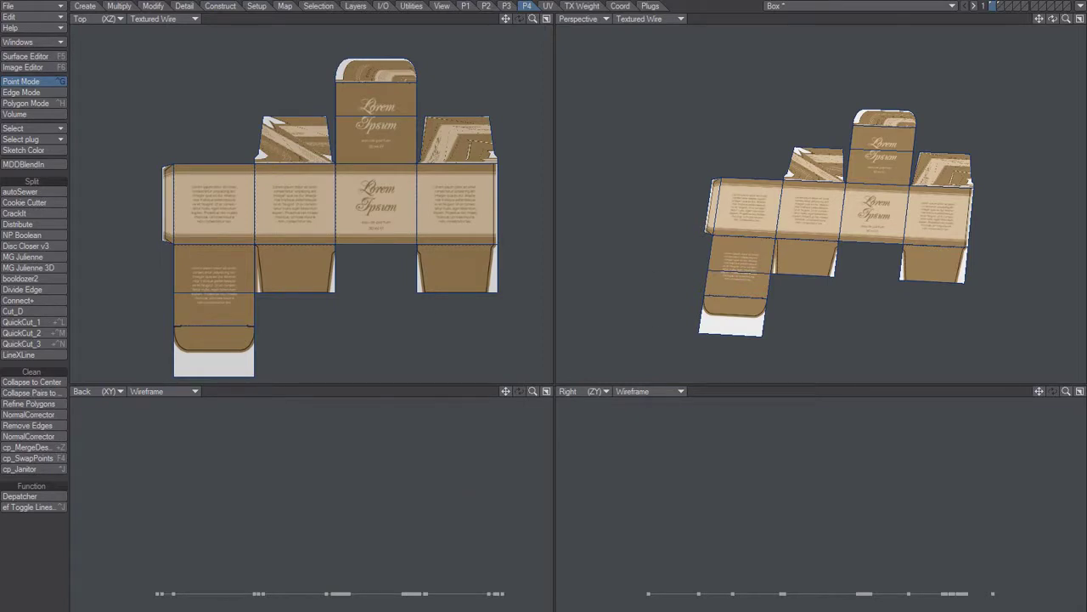
left_click(648, 290)
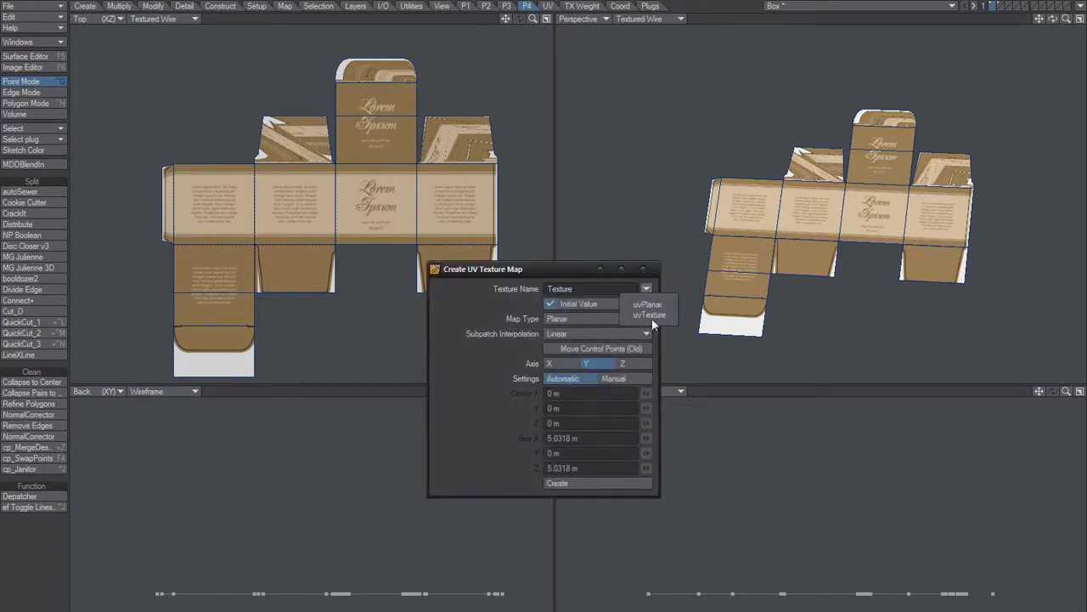
left_click(656, 317)
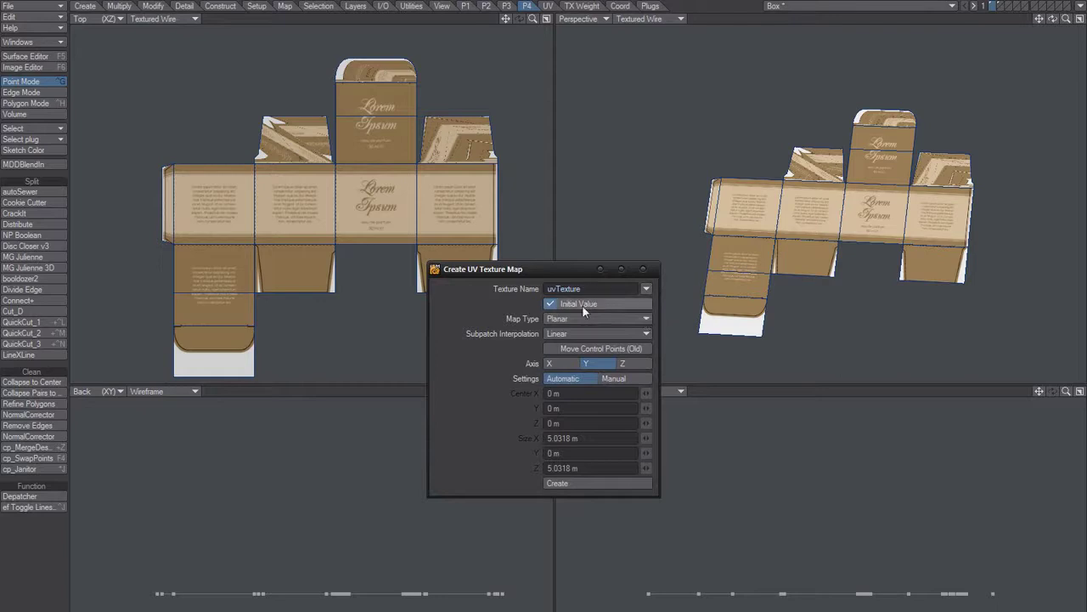
left_click(564, 483)
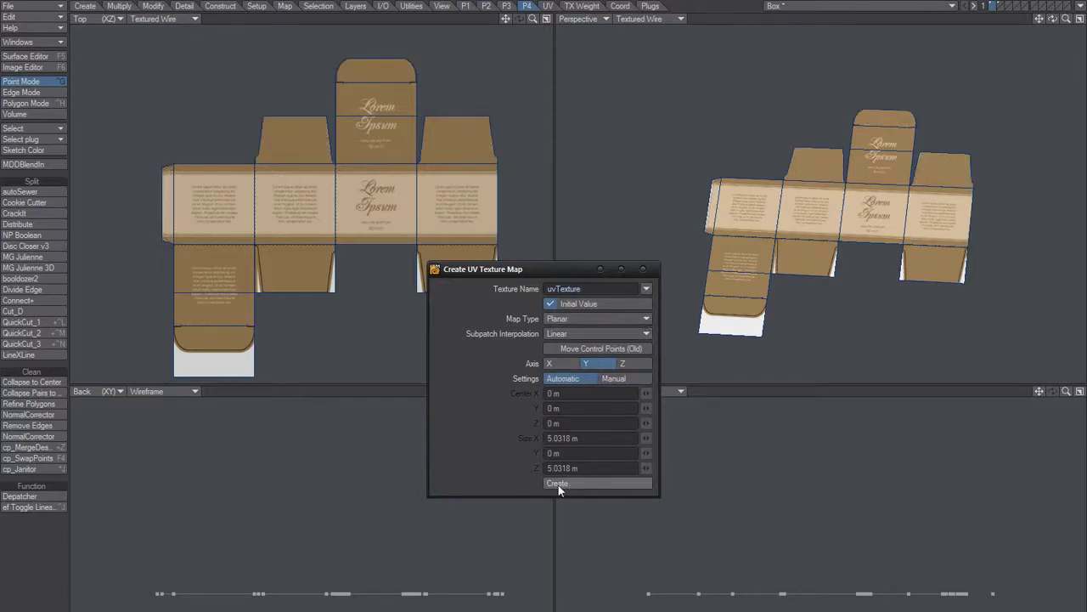
left_click(643, 269)
Step: Thicken the flat box net vertically along the Y axis into a solid sheet
left_click_drag(849, 201, 798, 202, "alt")
scroll(799, 201, "up", 3)
left_click_drag(805, 243, 823, 196, "alt")
key("ctrl+h")
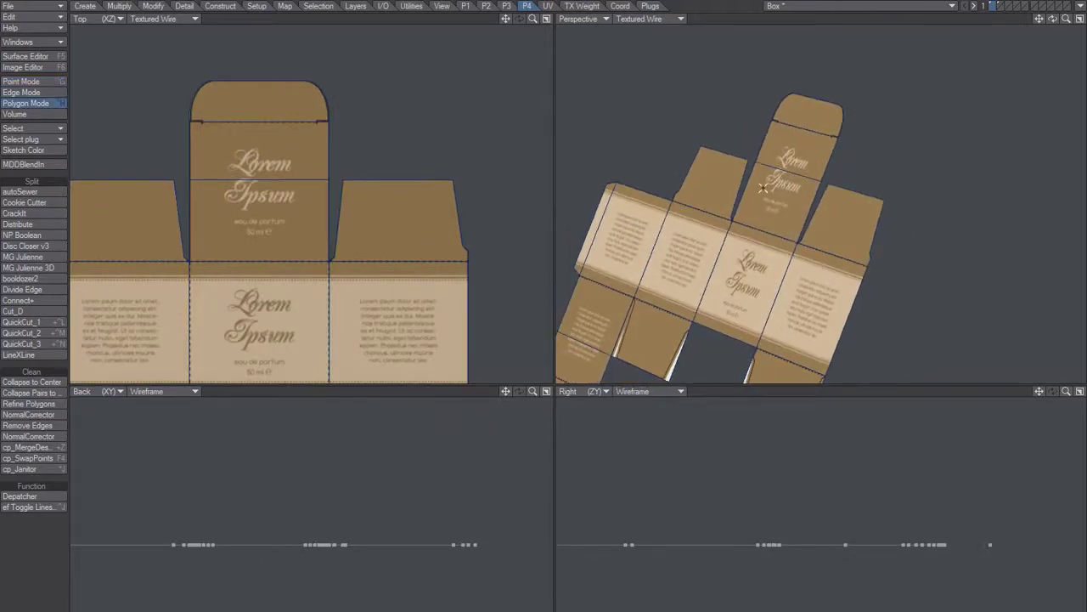
key("g")
left_click_drag(752, 223, 817, 230, "alt")
key("shift+t")
key("period")
key("period")
key("period")
key("comma")
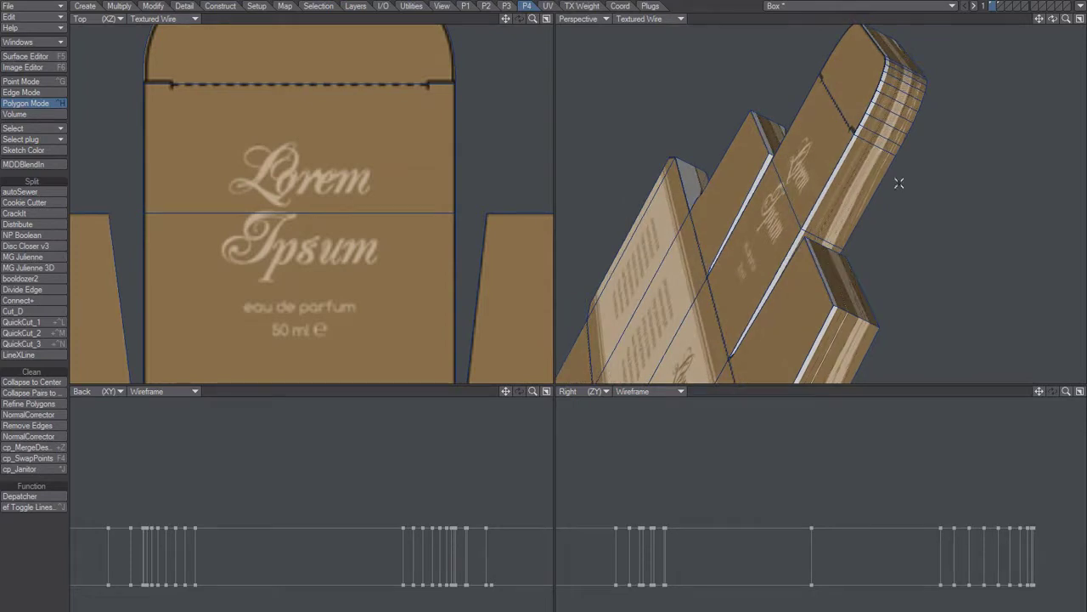
Step: Assign the Default surface to the side-wall polygons around the edge of the thickened box net
left_click(890, 110)
left_click_drag(890, 113, 876, 147)
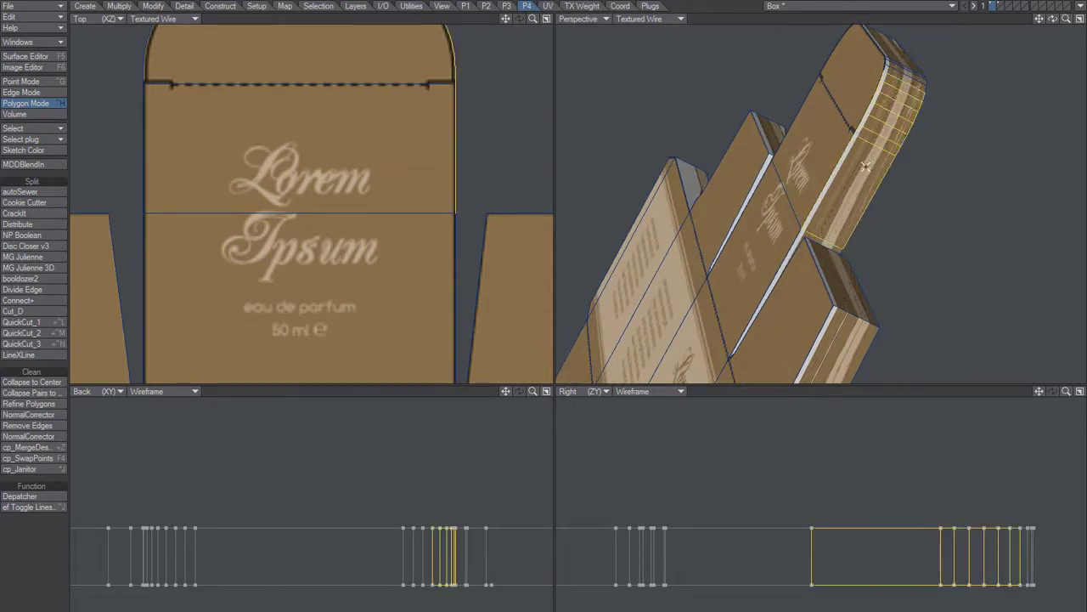
key("bracketright")
key("q")
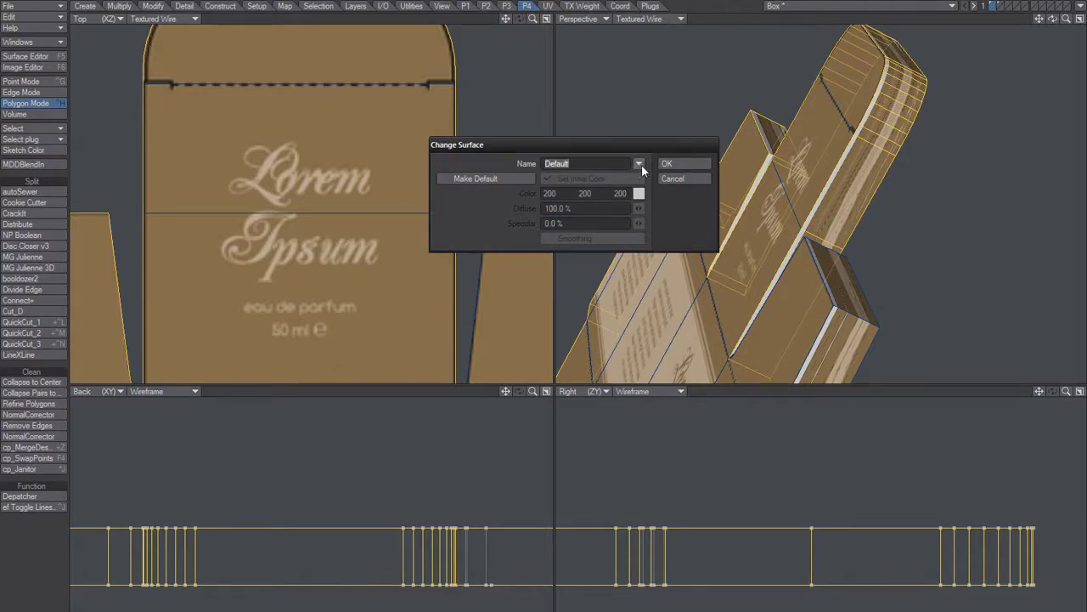
left_click(666, 163)
key("slash")
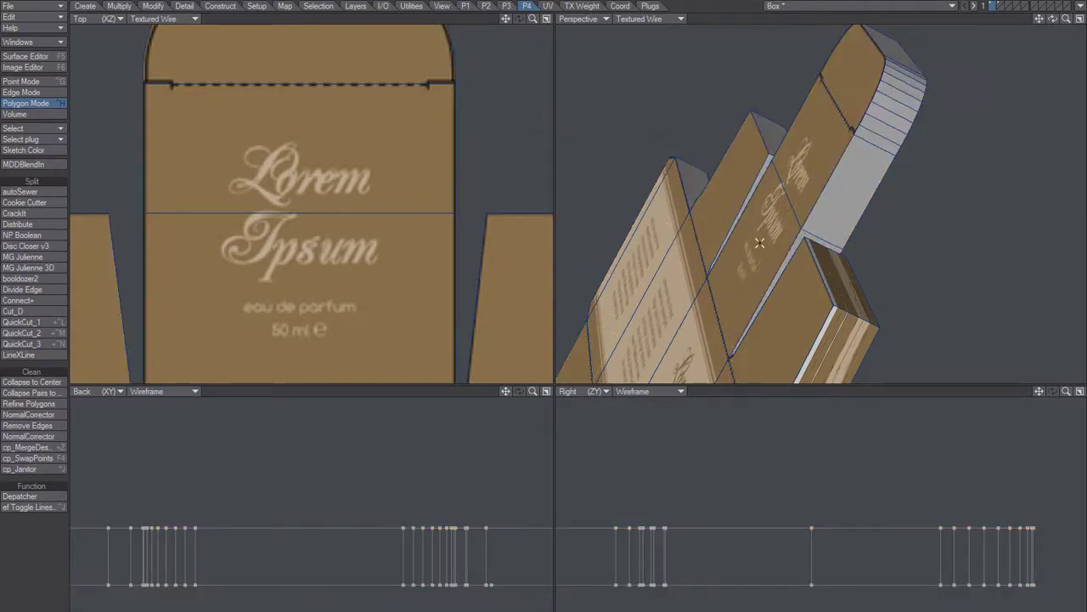
Step: Undo the side-wall surface assignment and the vertical thickening of the box net
key("a")
left_click(821, 219)
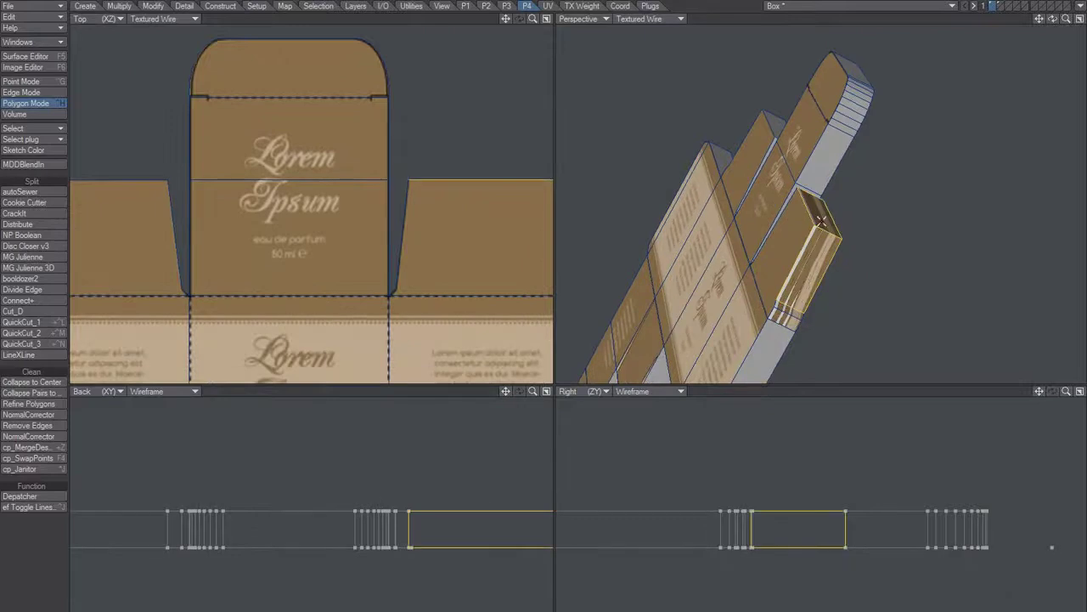
key("slash")
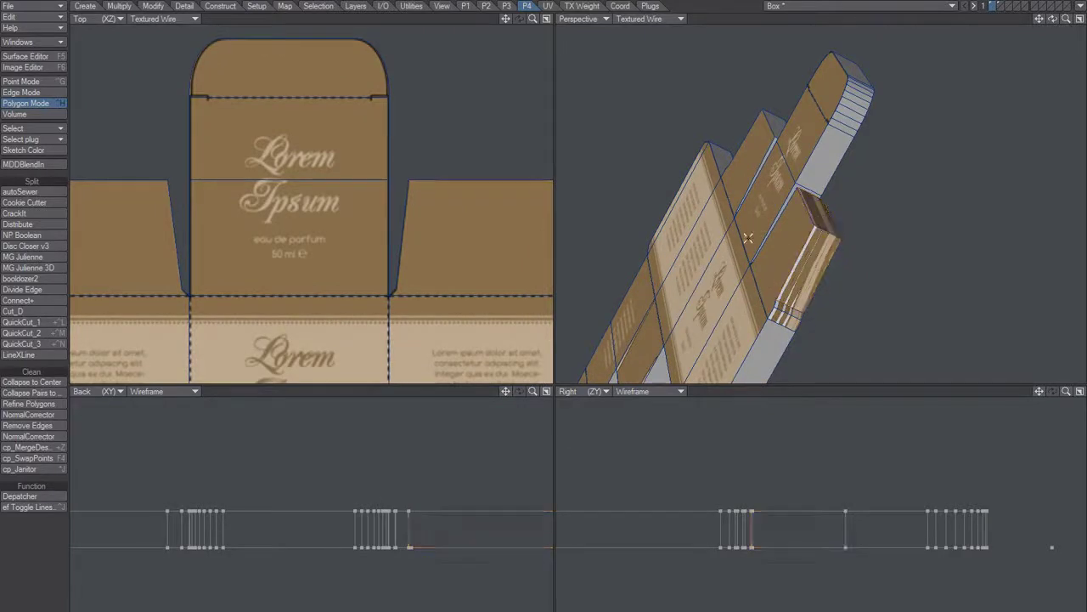
key("ctrl+z")
key("ctrl+z")
left_click_drag(739, 287, 808, 289, "alt")
left_click_drag(807, 289, 760, 296, "ctrl+alt")
left_click_drag(760, 295, 782, 195, "alt+shift")
left_click_drag(782, 195, 794, 246, "alt")
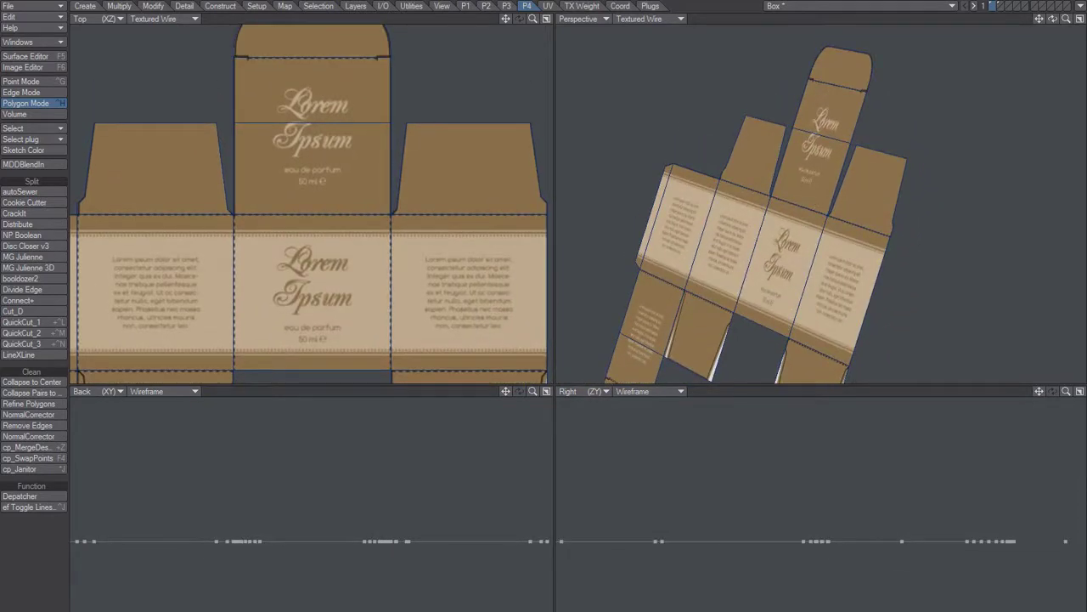
Step: Select the lid and the two side flaps along the net's upper edge and rotate them freehand about their shared crease
left_click(1079, 19)
mouse_move(544, 399)
left_mouse_down("ctrl+alt")
mouse_move(599, 459)
mouse_move(588, 389)
mouse_move(537, 381)
left_mouse_up("ctrl+alt")
mouse_move(507, 232)
left_mouse_down()
mouse_move(601, 229)
mouse_move(637, 111)
left_mouse_up()
mouse_move(581, 374)
left_mouse_down("alt")
mouse_move(597, 354)
mouse_move(556, 317)
mouse_move(568, 393)
mouse_move(587, 377)
mouse_move(535, 371)
left_mouse_up("alt")
key("t")
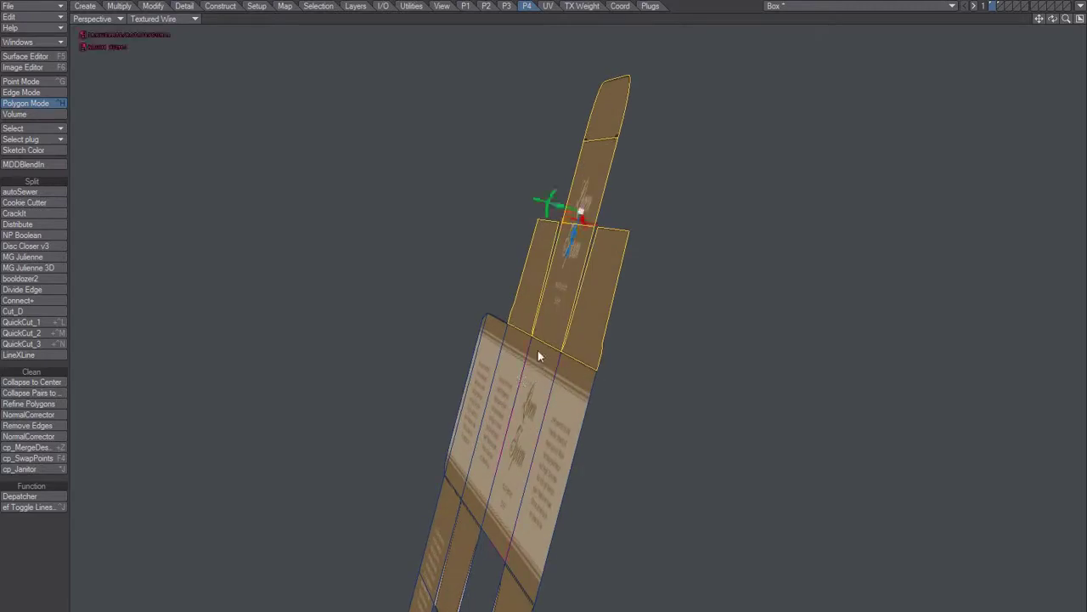
left_click(546, 340)
left_click_drag(518, 324, 566, 299)
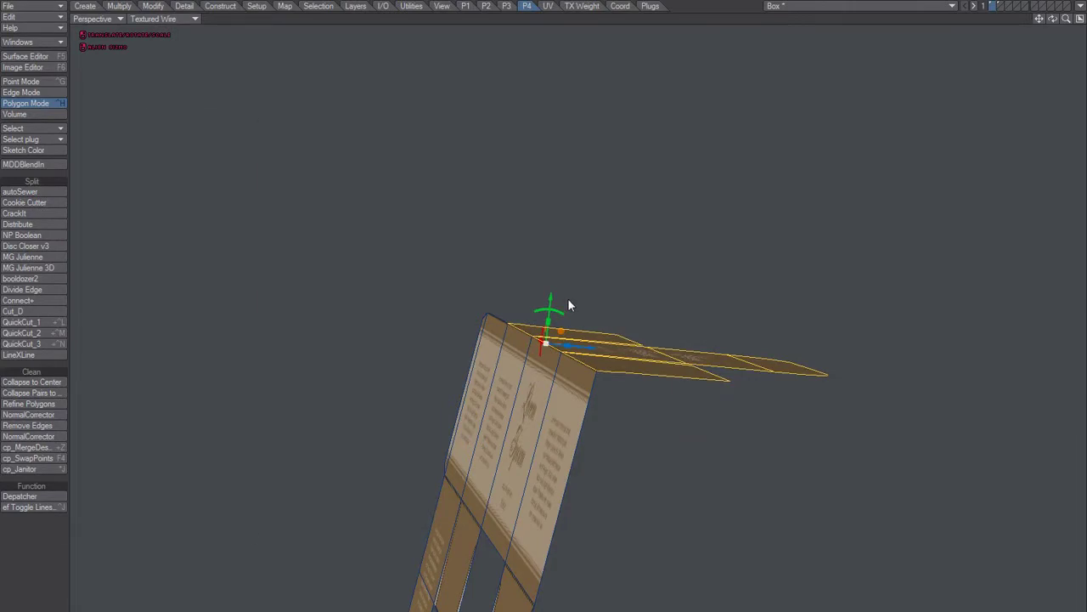
Step: Set the pitch rotation of the selected lid and flaps to -90° and finish the transform
key("n")
left_click(169, 262)
type("-90")
key("Tab")
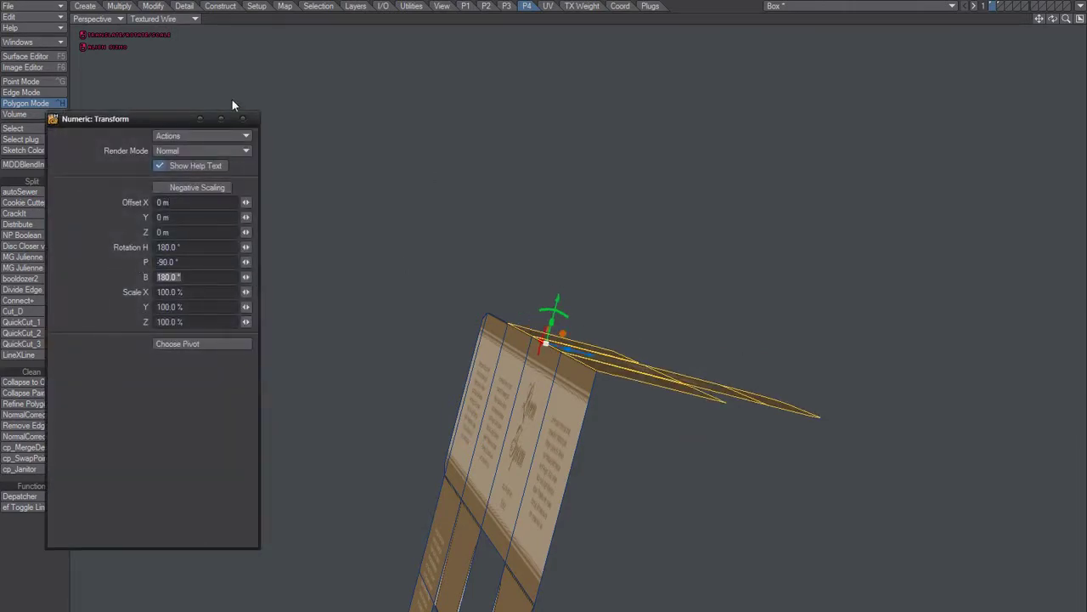
left_click(242, 119)
key("space")
Step: Undo the fold of the lid and upper flaps, clear the selection and restore the four-view layout
left_click_drag(455, 331, 597, 379, "alt")
key("ctrl+g")
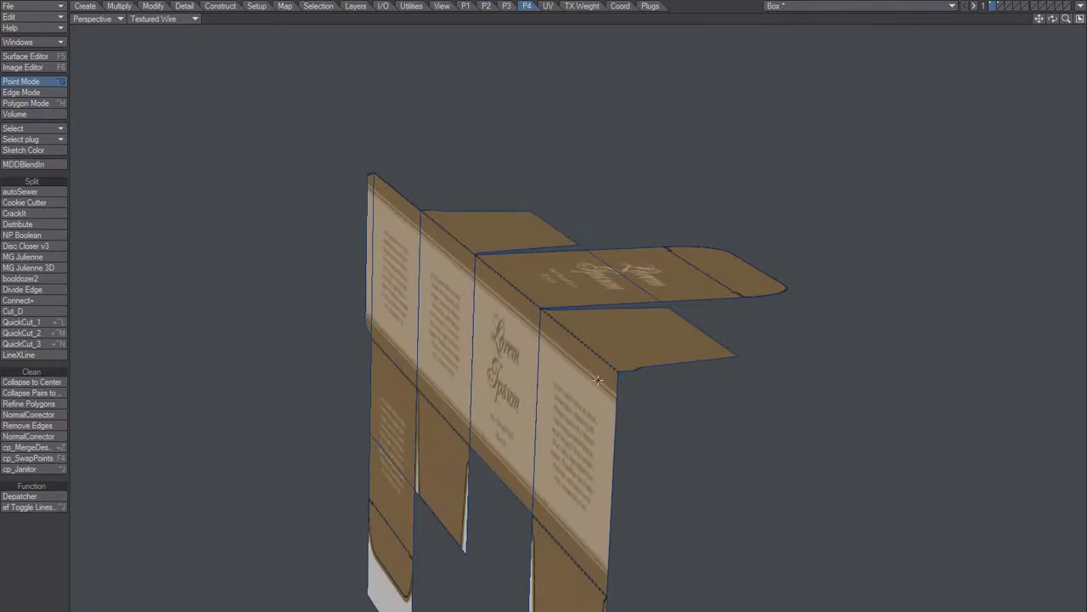
left_click_drag(551, 266, 467, 355, "alt")
key("ctrl+h")
key("slash")
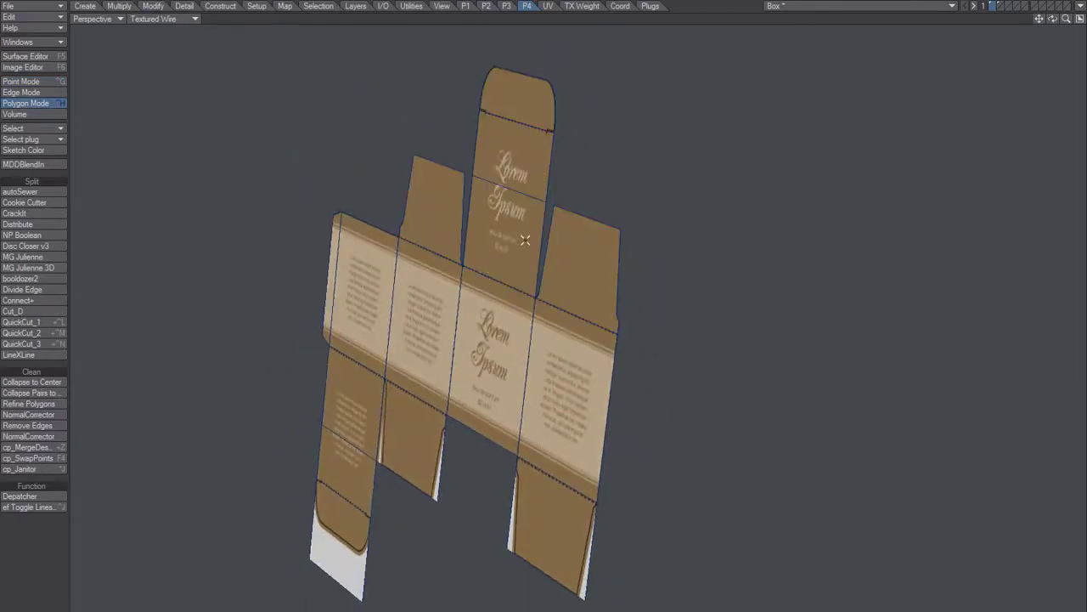
left_click(1081, 18)
key("a")
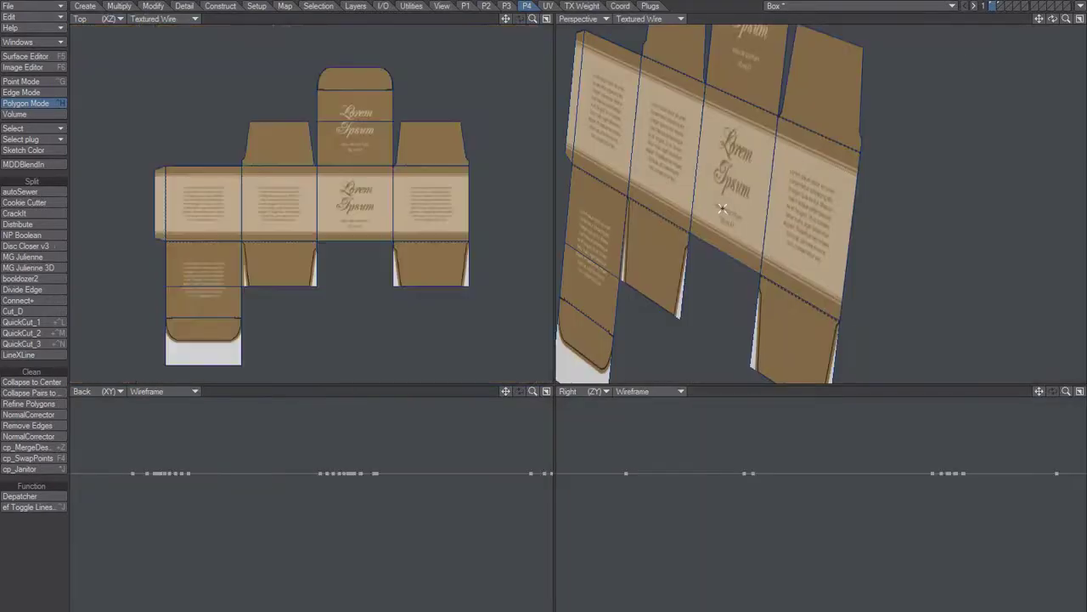
Step: Select the two end points of the crease between the front panel and its left neighbour, and clear the selection
left_click_drag(831, 209, 747, 207, "alt")
left_click_drag(746, 206, 846, 217, "ctrl+alt")
key("ctrl+g")
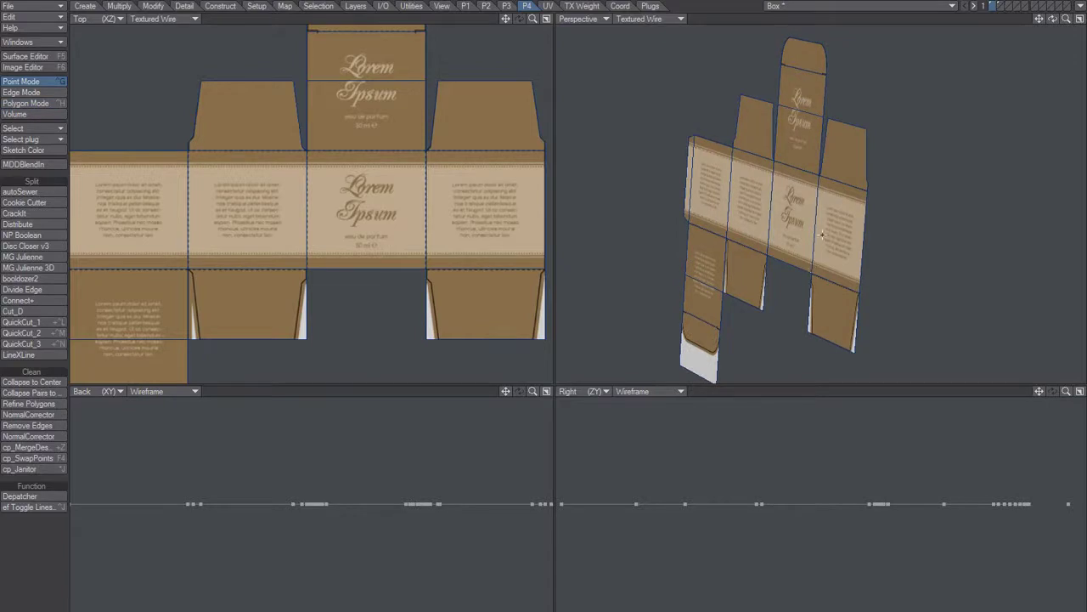
left_click(812, 272)
left_click(819, 173)
left_click(803, 198)
left_click(767, 255)
left_click(774, 161)
left_click_drag(714, 217, 768, 219, "alt")
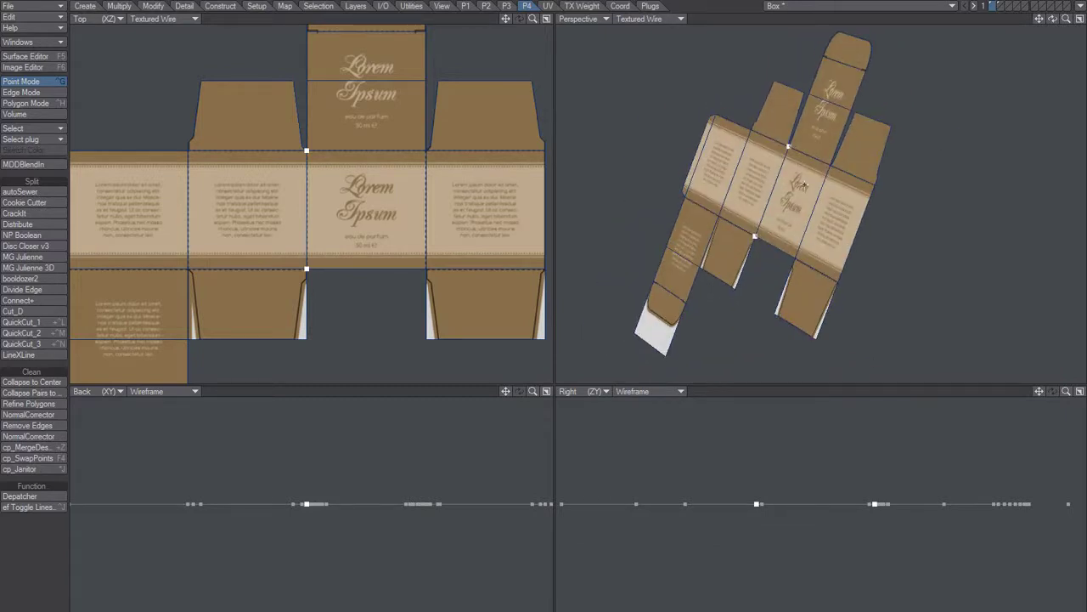
left_click(775, 247)
key("ctrl+h")
key("a")
left_click_drag(769, 236, 770, 219, "alt")
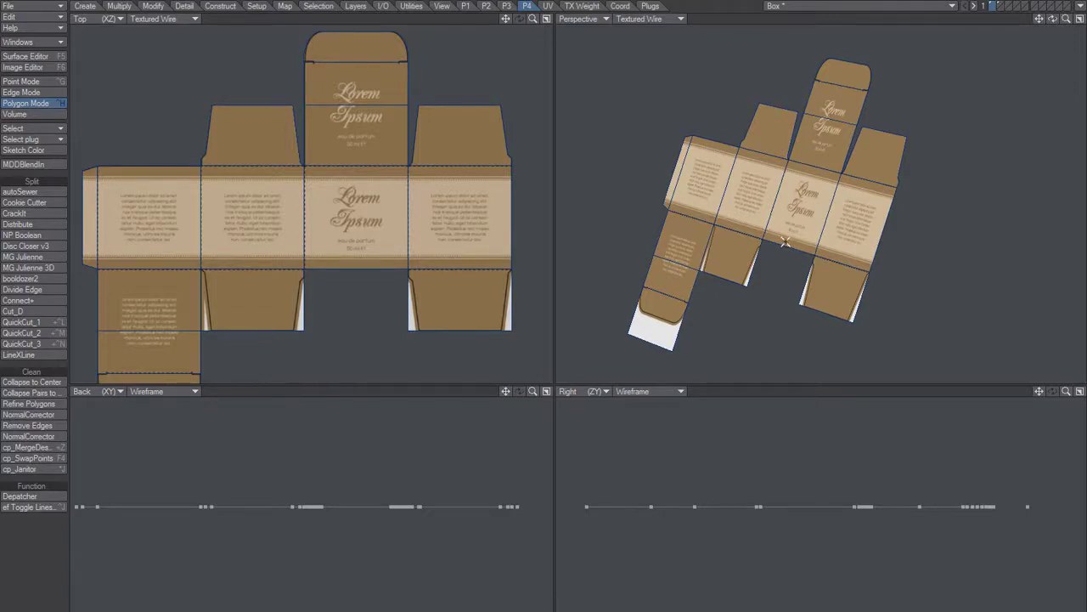
Step: Select the front panel's upper and lower edges and cut the panel through their midpoints with QuickCut_1
key("period")
key("period")
key("ctrl+g")
key("ctrl+j")
left_click(788, 251)
left_click(826, 148)
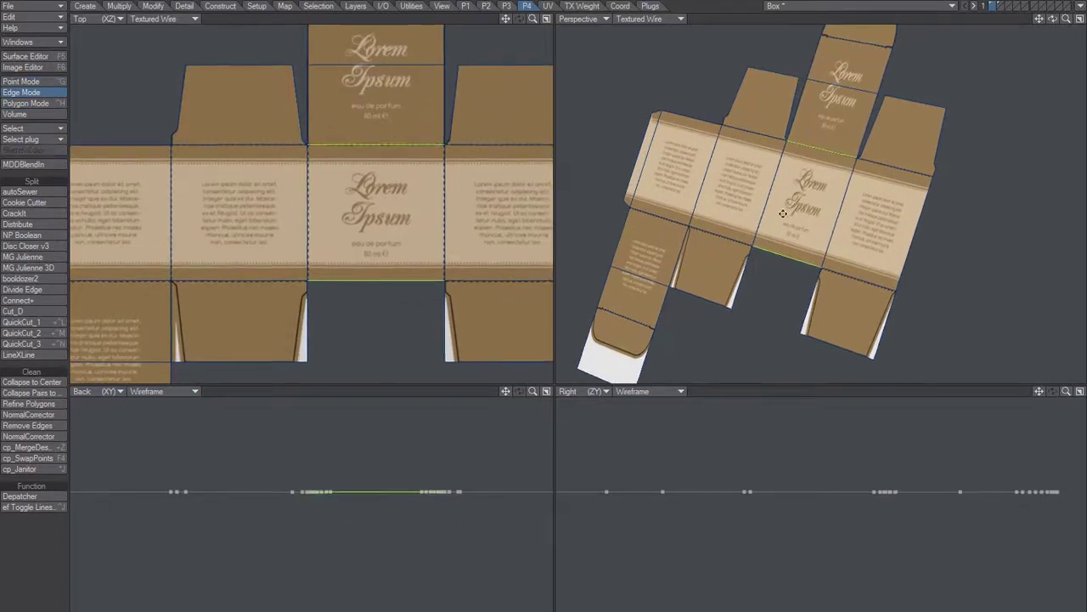
key("comma")
key("ctrl+shift+l")
Step: Transfer the cut's two midpoints into an empty layer, undo the cut in the net, and select both points over the net as background
key("space")
key("space")
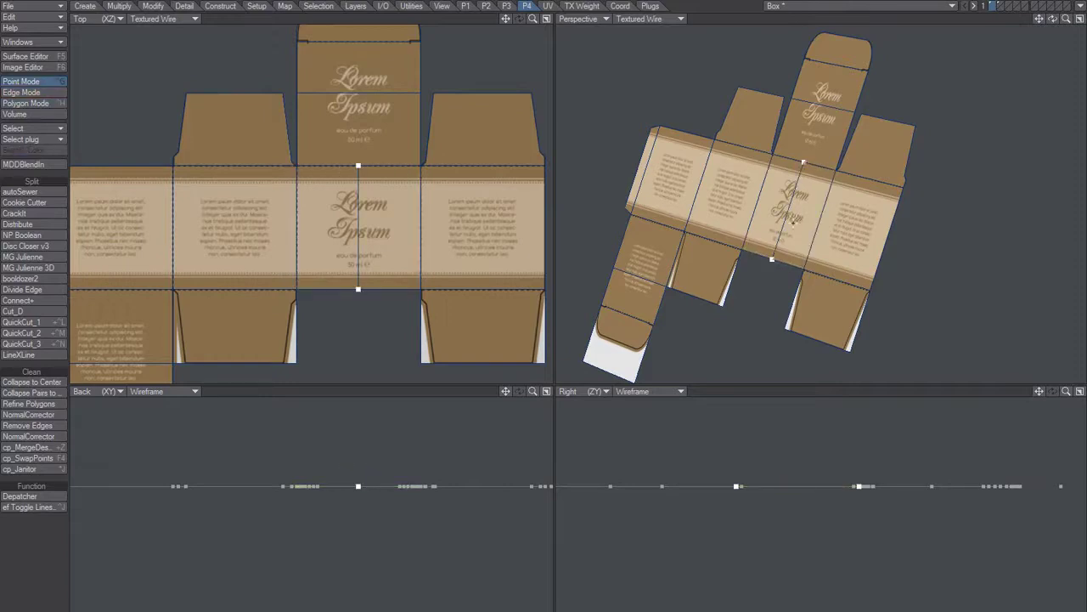
key("space")
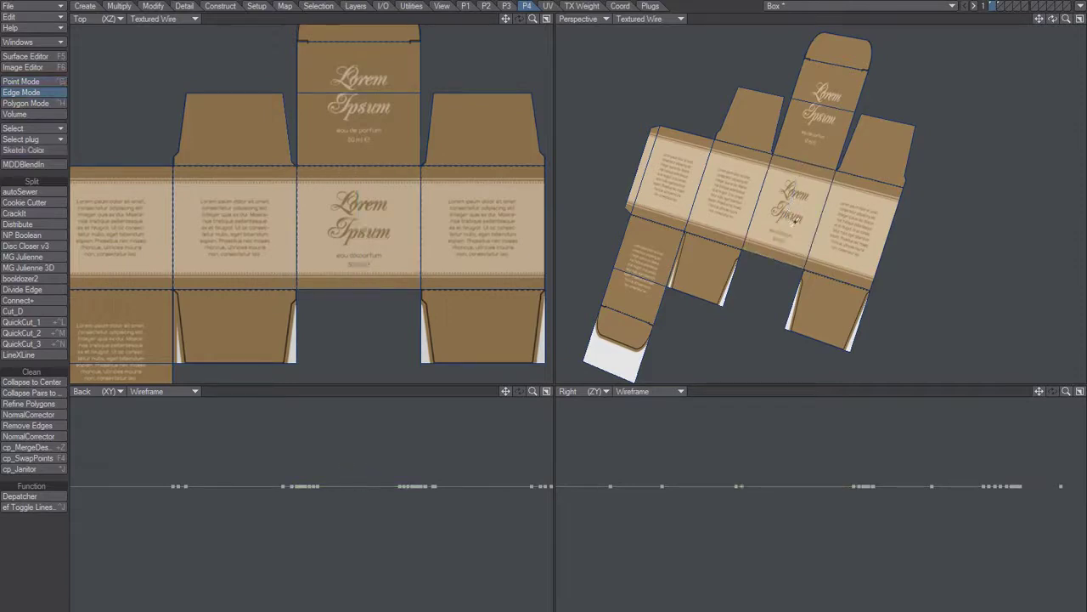
left_click(999, 6)
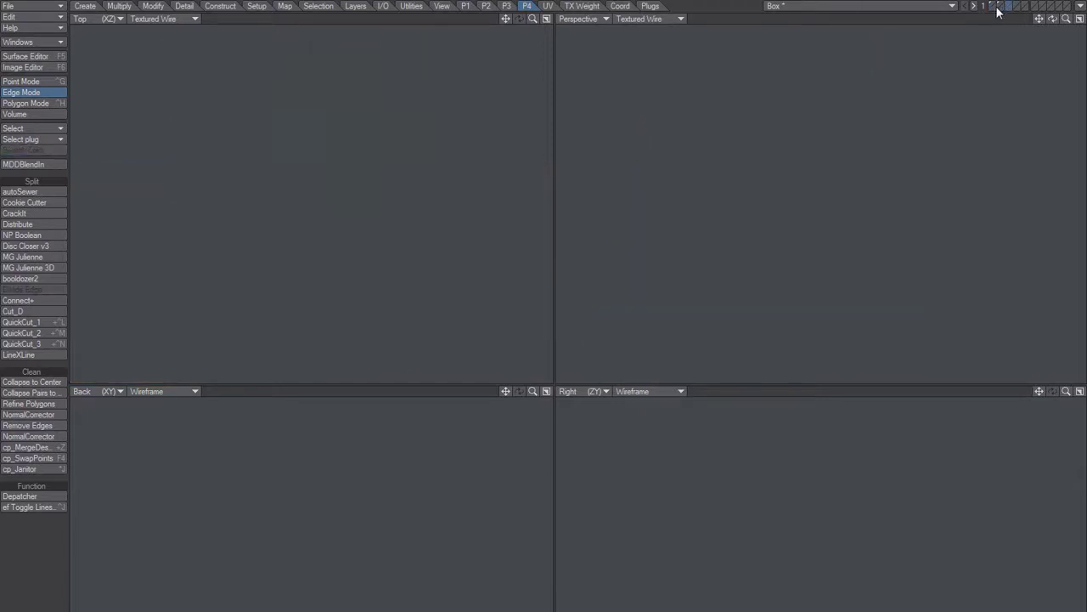
key("space")
left_click_drag(765, 308, 814, 164)
left_click_drag(787, 204, 773, 186, "alt")
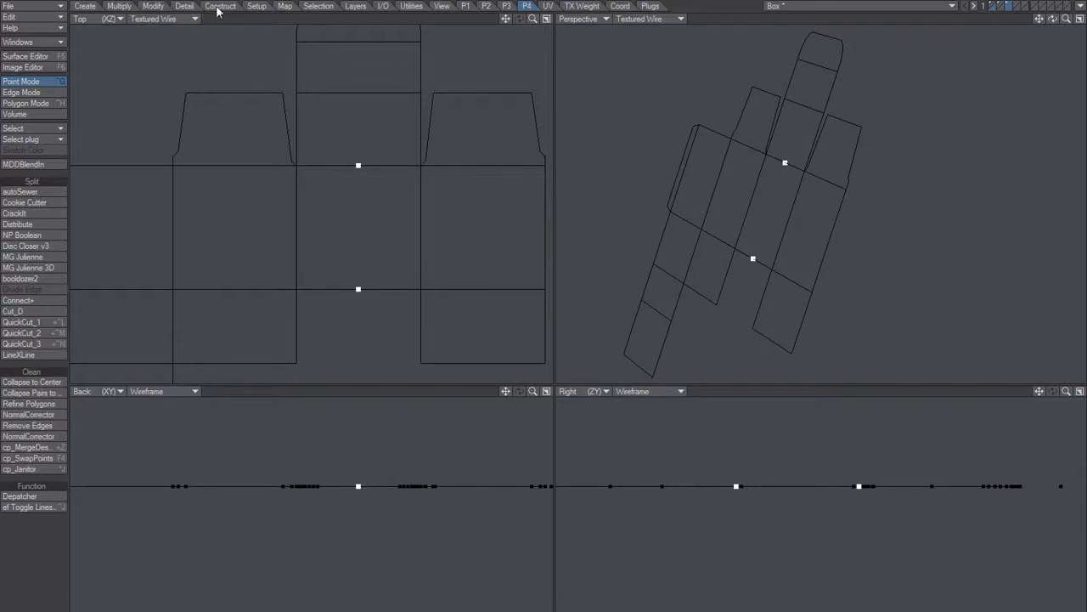
Step: Bring up the skelegon creation tools
left_click(412, 6)
left_click(355, 7)
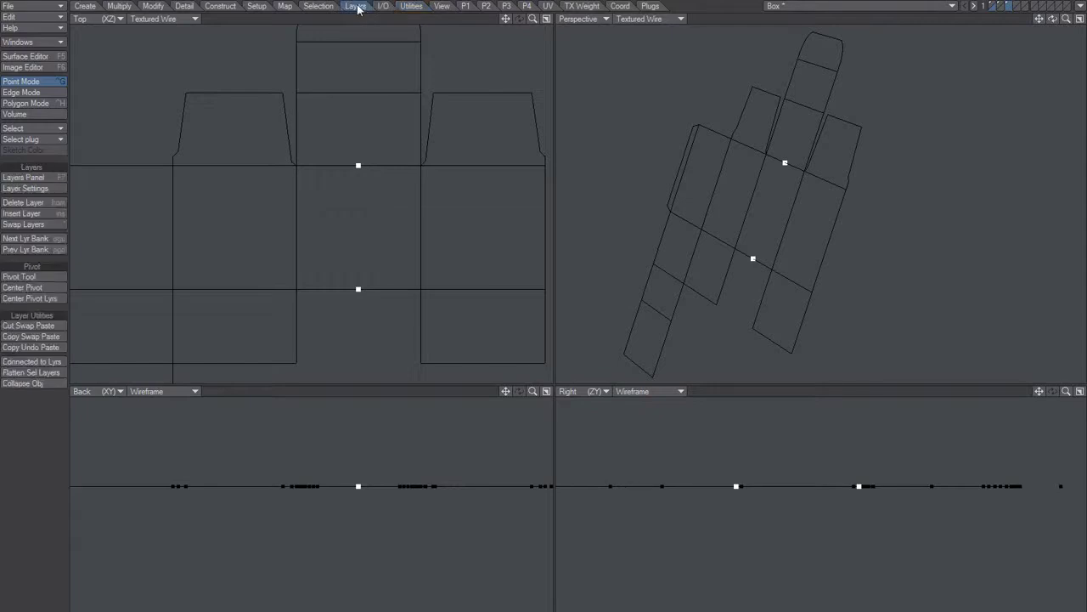
left_click(319, 7)
left_click(387, 8)
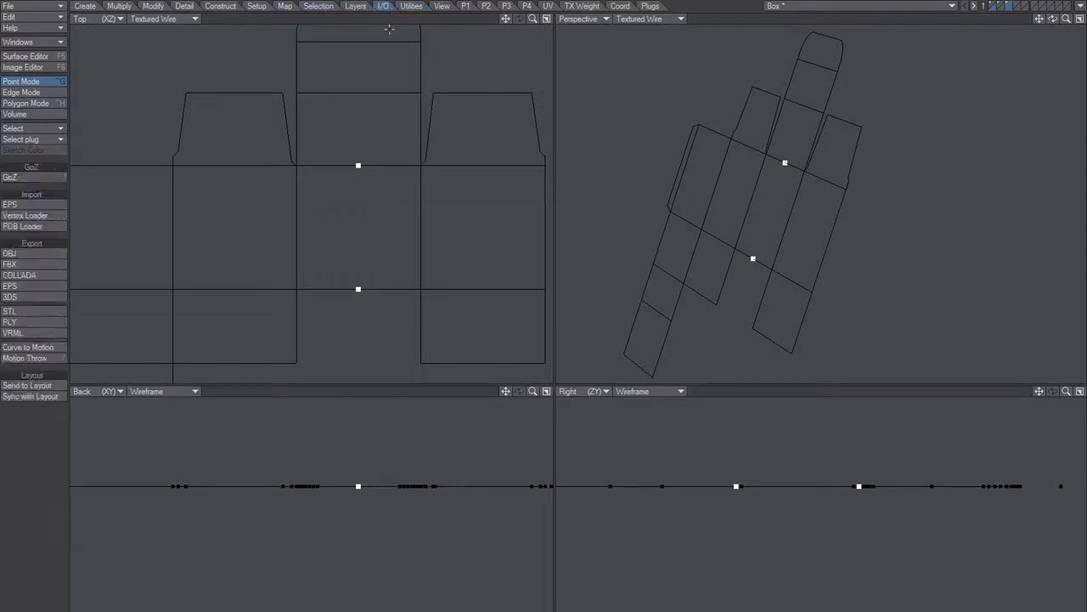
left_click(261, 8)
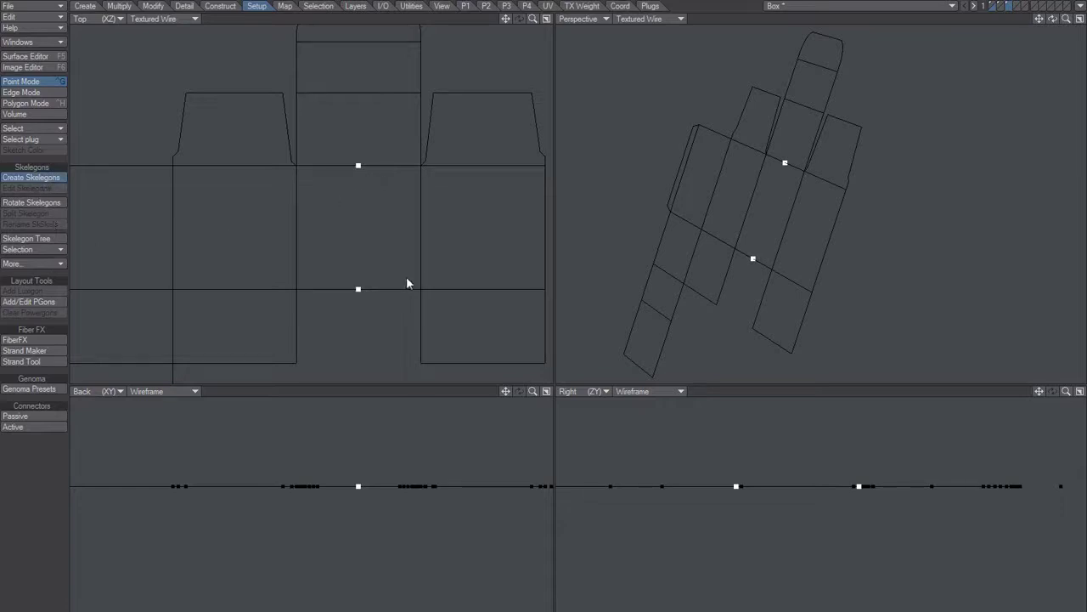
left_click_drag(450, 319, 445, 312)
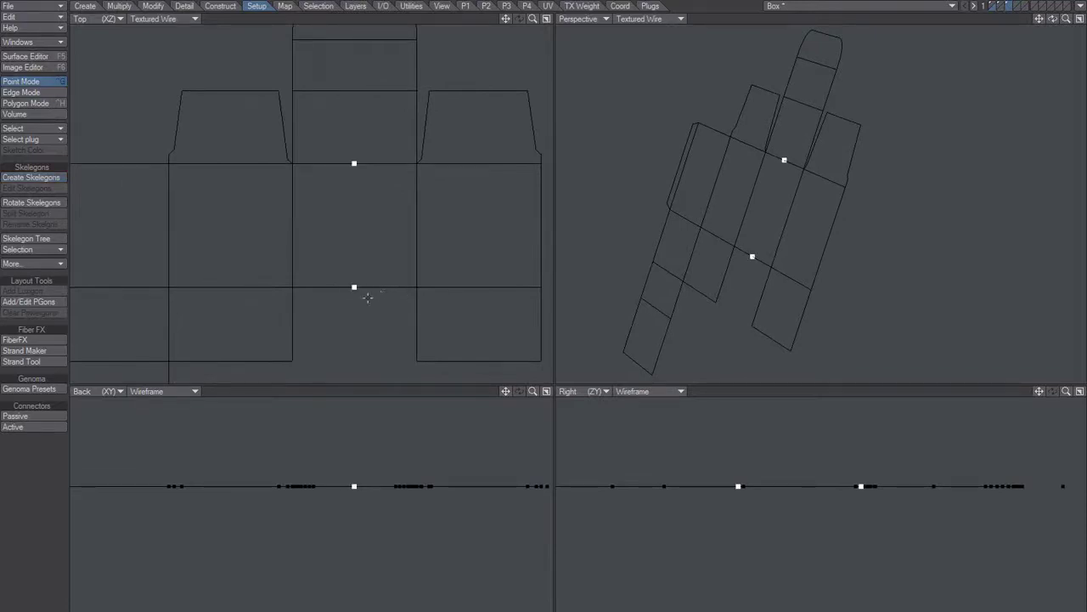
Step: Connect the front panel's two midpoints with a two-point polygon and select it
left_click(51, 180)
left_click(245, 298)
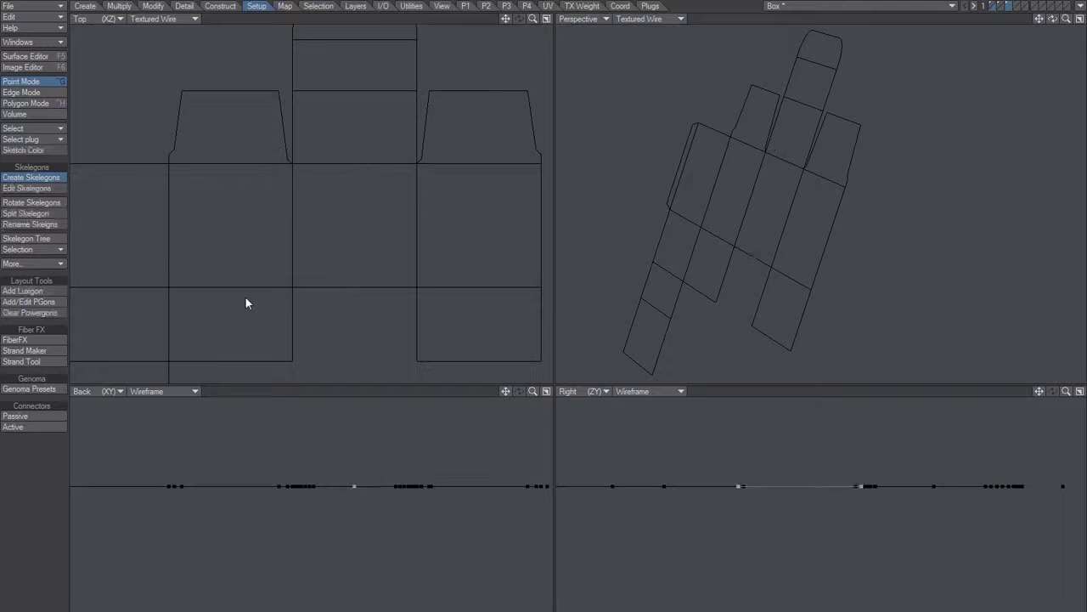
key("ctrl+h")
left_click(354, 228)
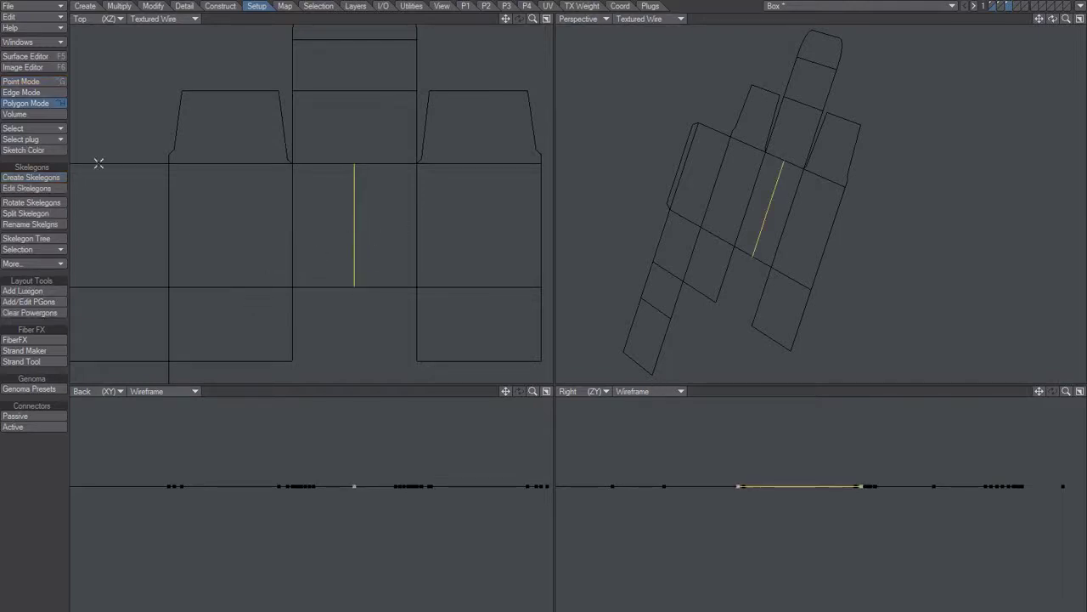
Step: Try to draw a skelegon along the line between the midpoints, and undo it together with the line
left_click(40, 179)
left_click(355, 247)
left_click_drag(351, 169, 352, 170)
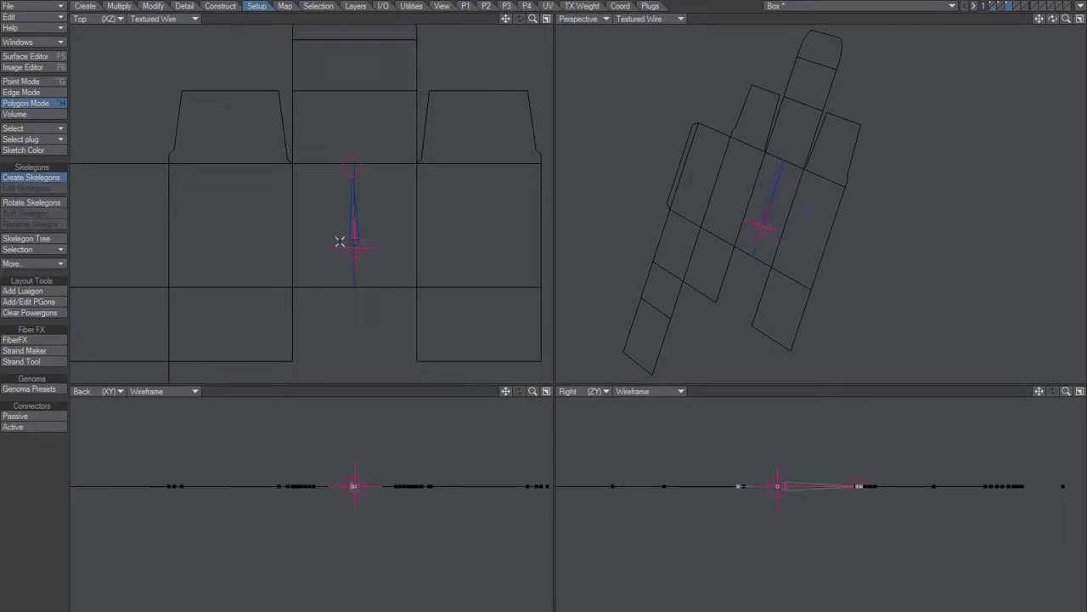
key("ctrl+g")
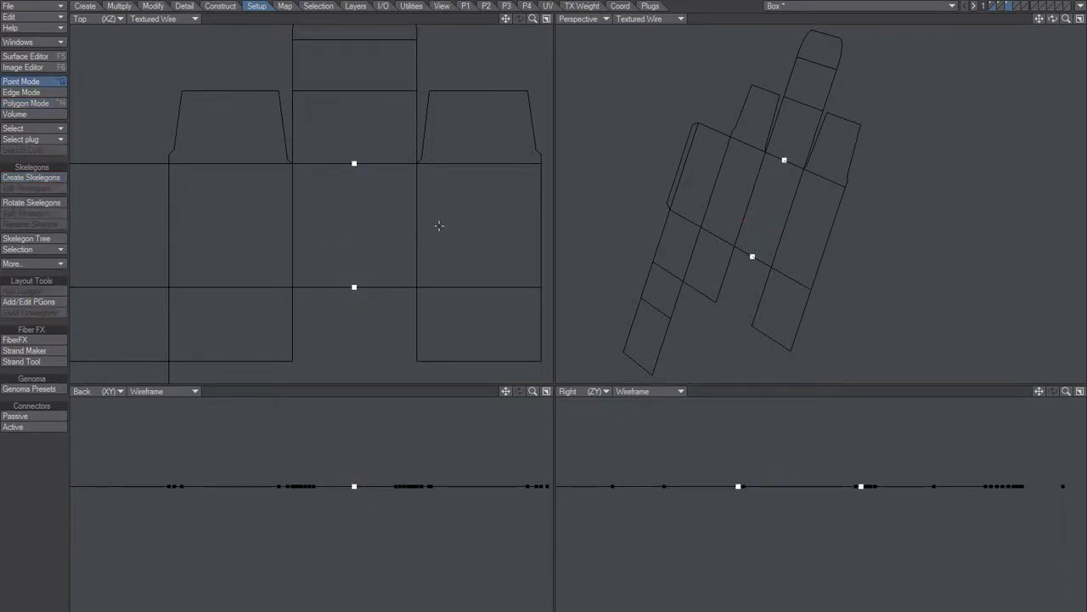
Step: Reselect the two midpoints in order from lower to upper and join them into a two-point polygon
left_click(38, 264)
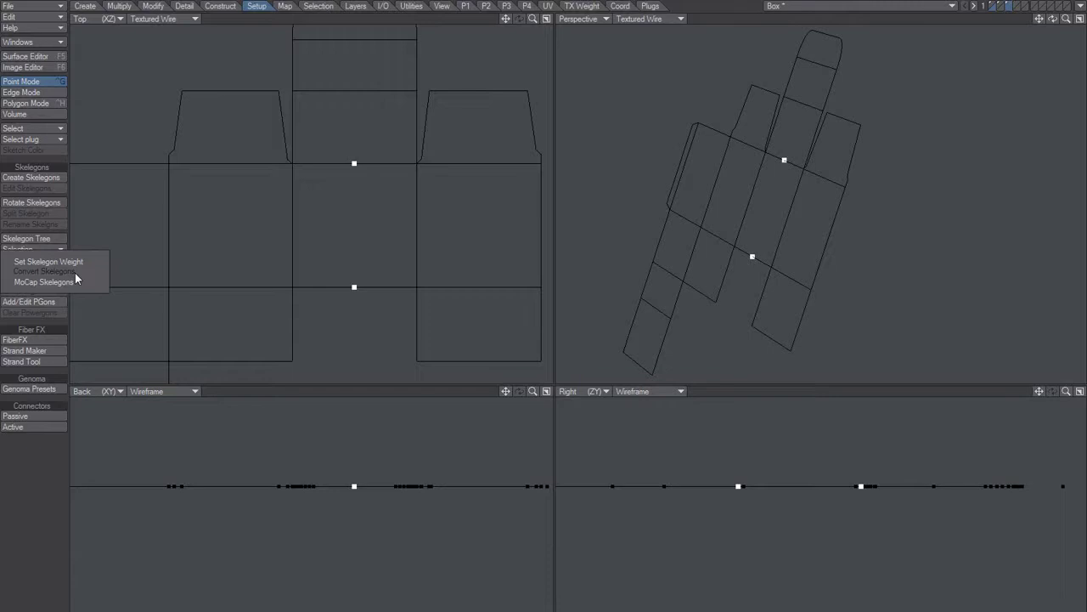
left_click(137, 261)
key("slash")
left_click(354, 286)
left_click(355, 162)
key("p")
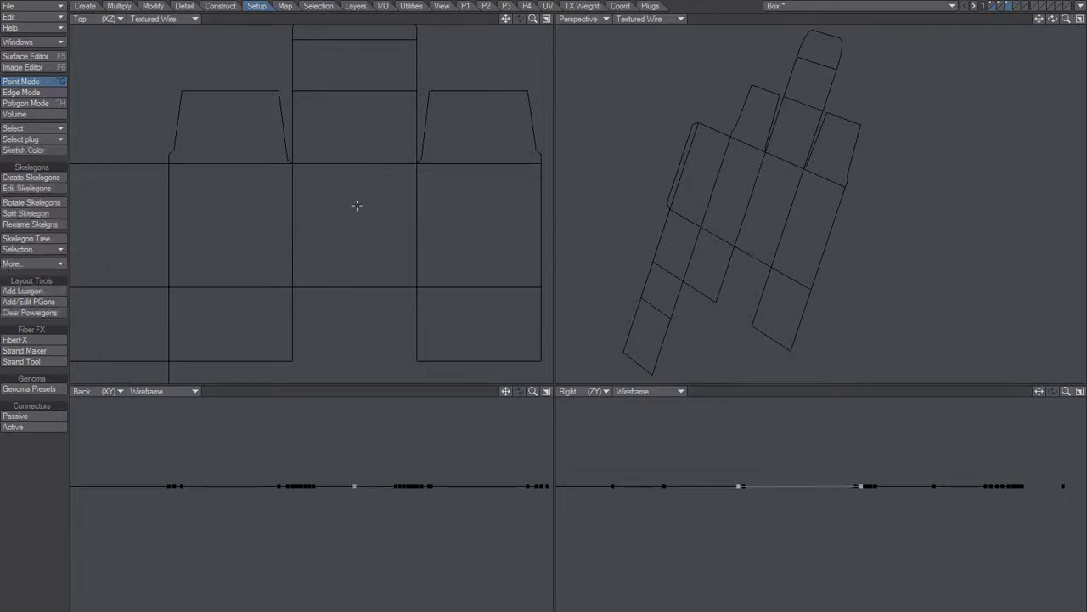
Step: Convert the two-point polygon into a skelegon, select it and view it enlarged in perspective
left_click(44, 265)
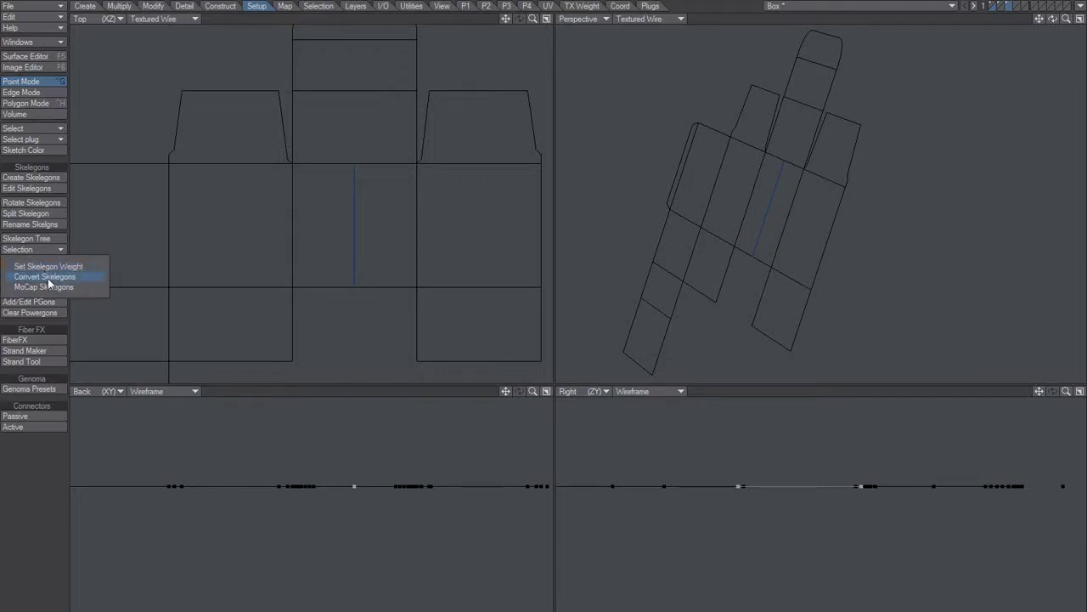
left_click(48, 280)
key("ctrl+h")
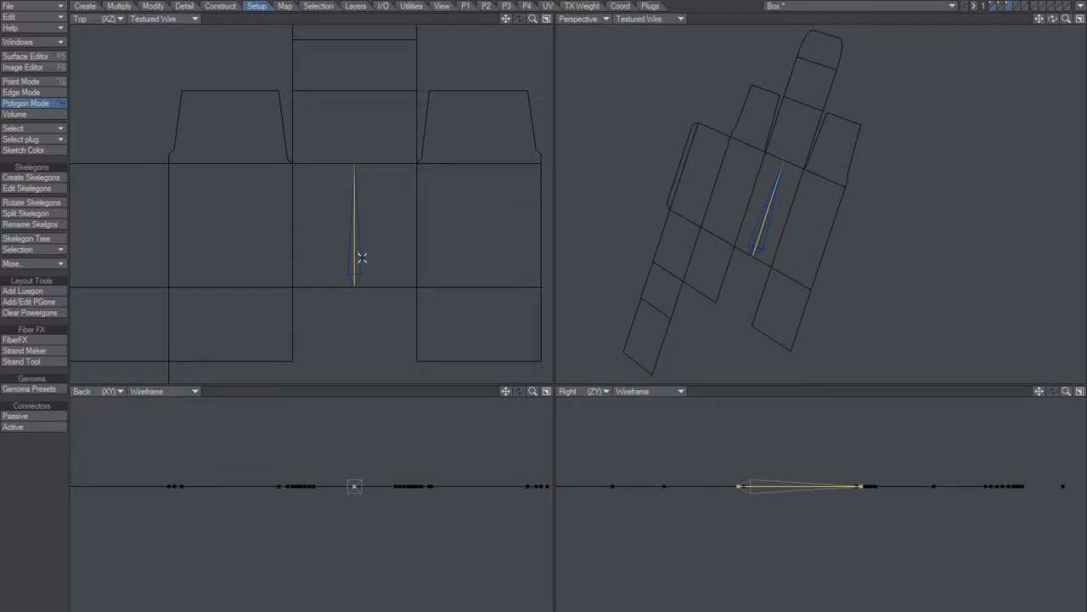
left_click(362, 262)
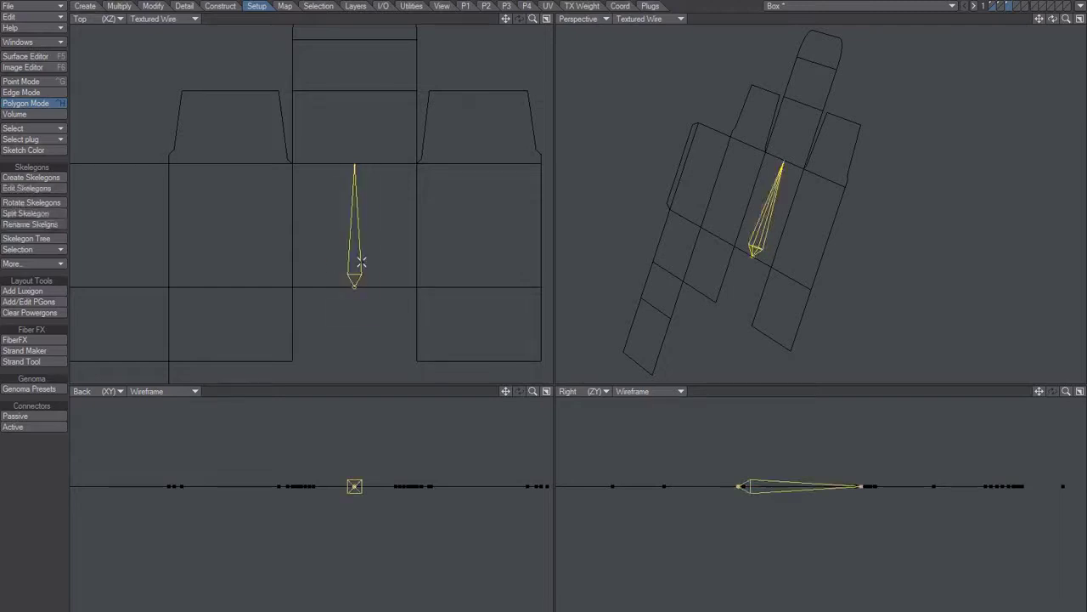
left_click_drag(753, 243, 771, 213, "alt")
left_click_drag(766, 213, 773, 190, "alt+shift")
left_click_drag(773, 191, 706, 228, "alt")
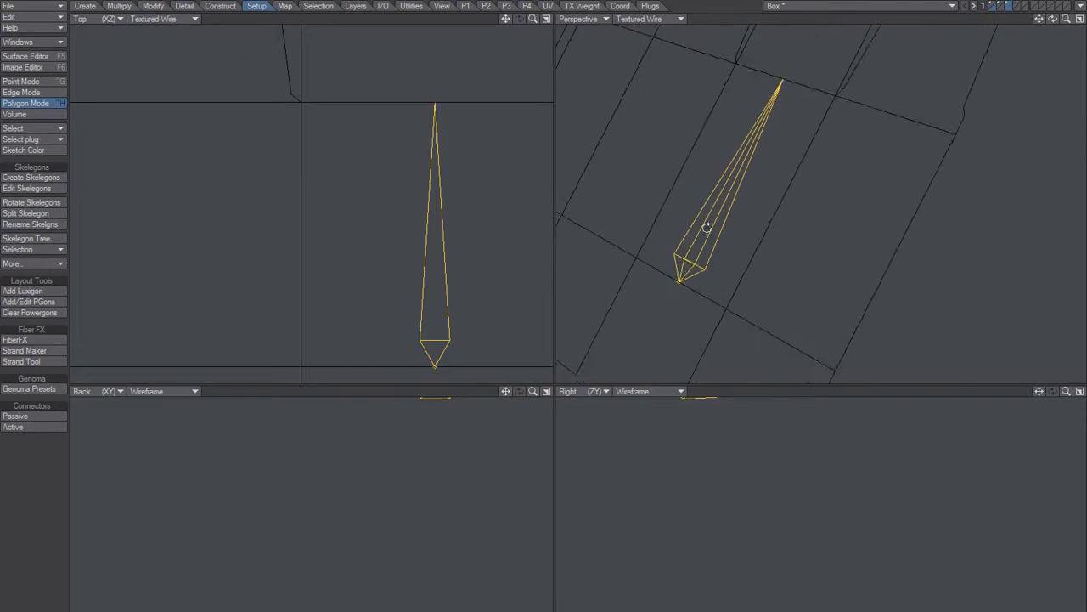
left_click(1080, 19)
left_click_drag(493, 384, 554, 306, "ctrl+alt")
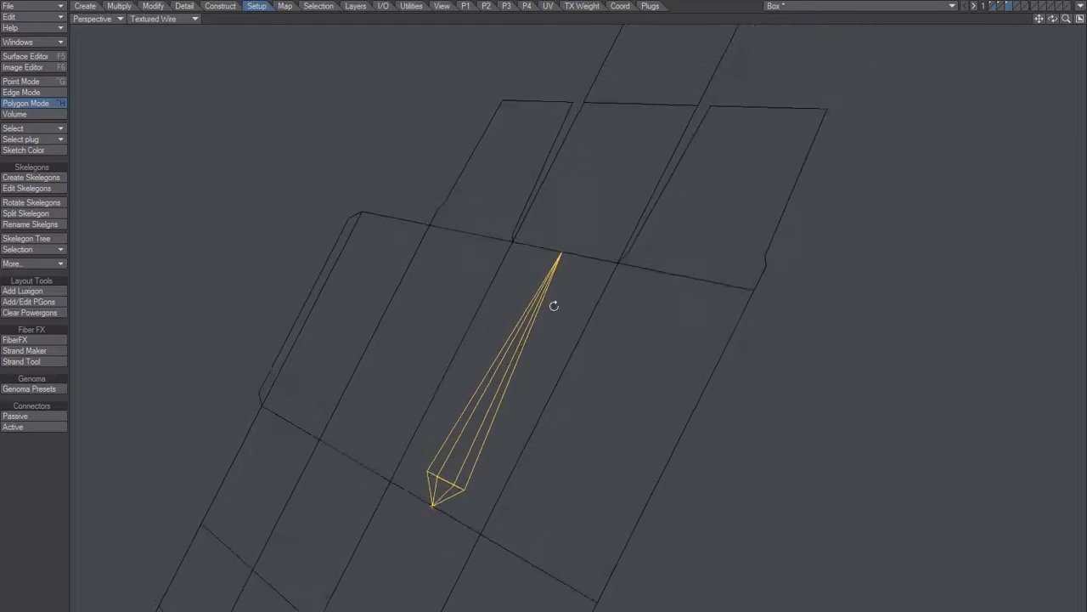
Step: Examine the front panel's skelegon against the box net from layer 1 in the background, including how its base meets the panel's lower edge
left_click(993, 6)
left_click_drag(567, 310, 552, 338, "alt")
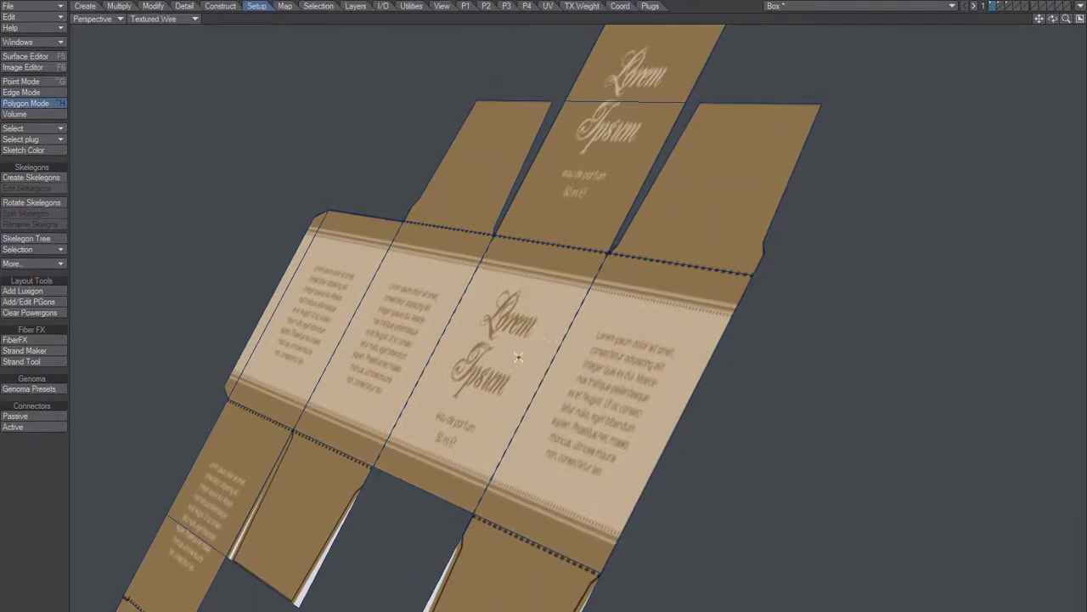
left_click(1009, 6)
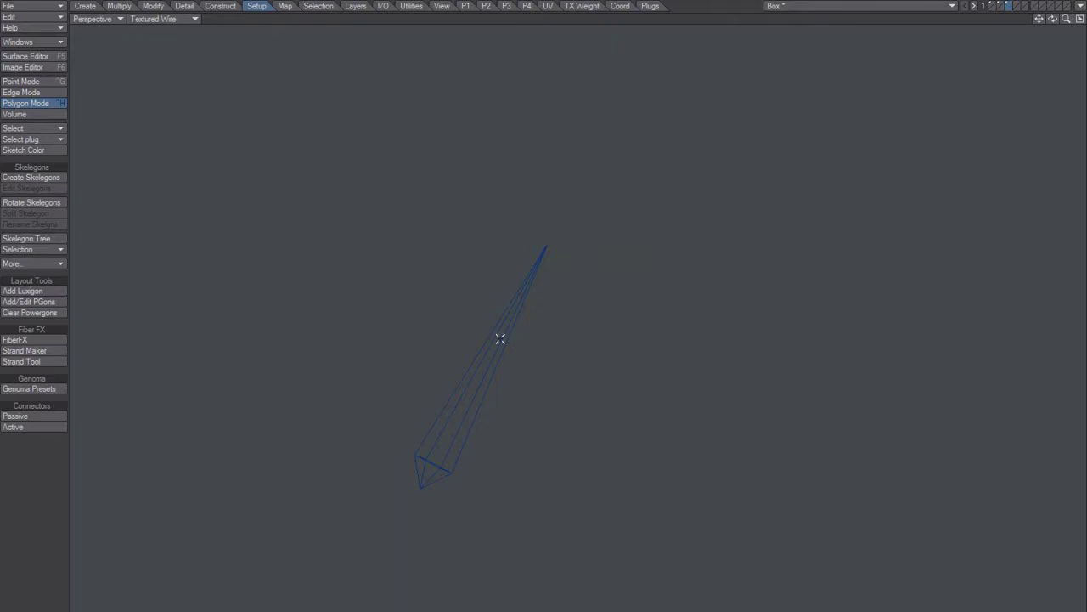
key("alt+1")
left_click_drag(477, 414, 568, 401, "alt")
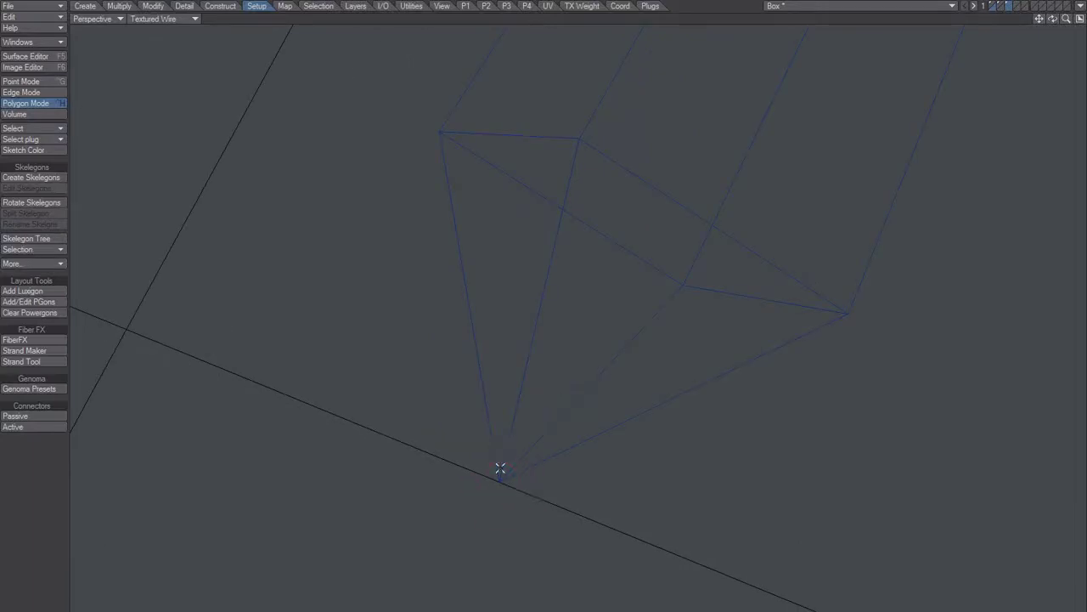
mouse_move(558, 357)
left_mouse_down("ctrl+alt")
mouse_move(566, 274)
mouse_move(537, 277)
mouse_move(558, 181)
left_mouse_up("ctrl+alt")
mouse_move(542, 151)
right_mouse_down()
mouse_move(558, 173)
mouse_move(521, 216)
mouse_move(550, 155)
mouse_move(523, 231)
right_mouse_up()
mouse_move(556, 289)
left_mouse_down("alt")
mouse_move(419, 320)
mouse_move(496, 382)
mouse_move(572, 406)
mouse_move(643, 478)
mouse_move(564, 377)
mouse_move(587, 502)
mouse_move(609, 469)
mouse_move(626, 471)
mouse_move(604, 325)
mouse_move(599, 364)
mouse_move(536, 365)
left_mouse_up("alt")
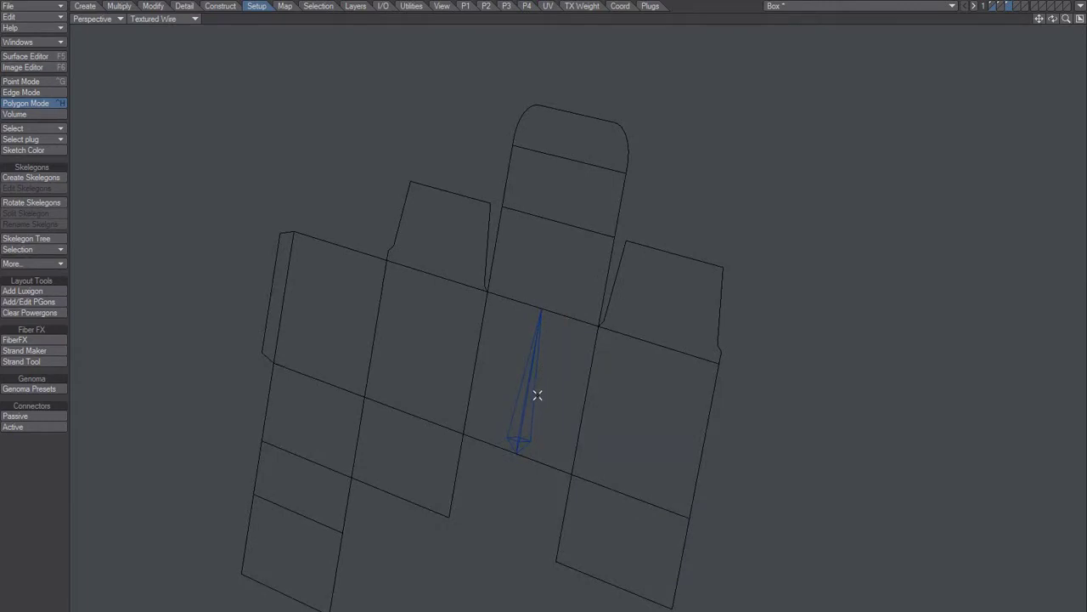
left_click_drag(537, 398, 552, 380, "alt")
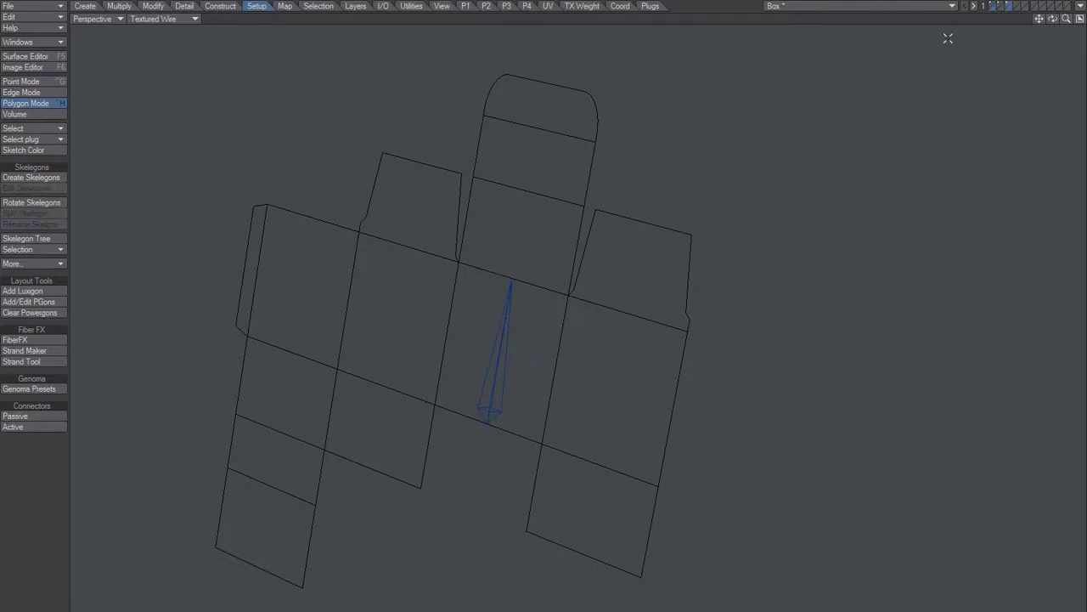
Step: In layer 1, select the two long side edges of the text panel right of the front panel and join their midpoints into a two-point polygon
left_click(994, 6)
key("space")
key("space")
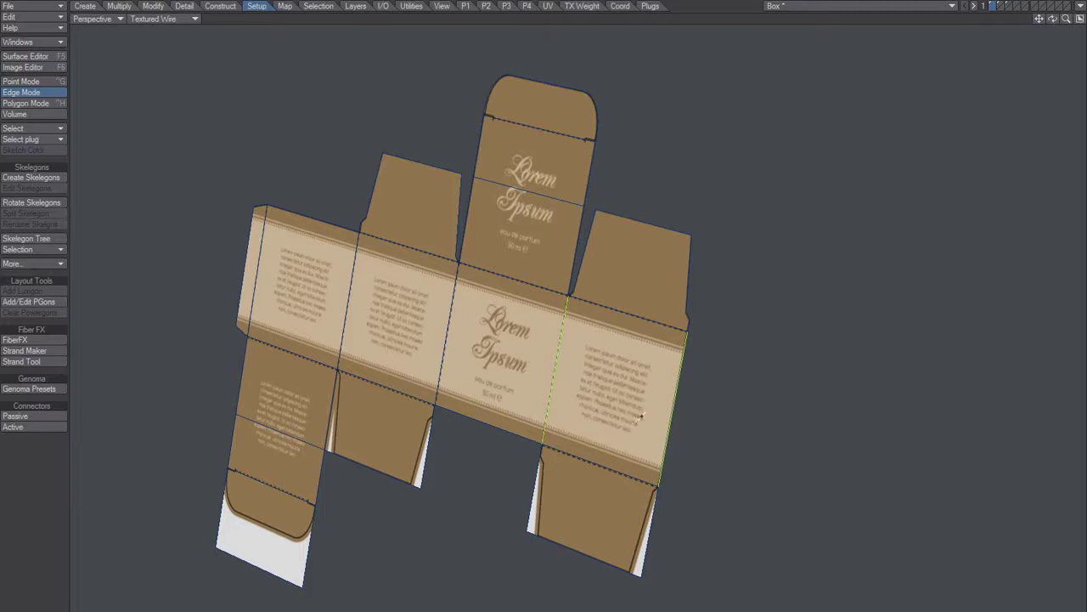
key("ctrl+g")
key("space")
key("slash")
key("space")
key("space")
key("slash")
key("space")
key("space")
key("space")
key("space")
key("space")
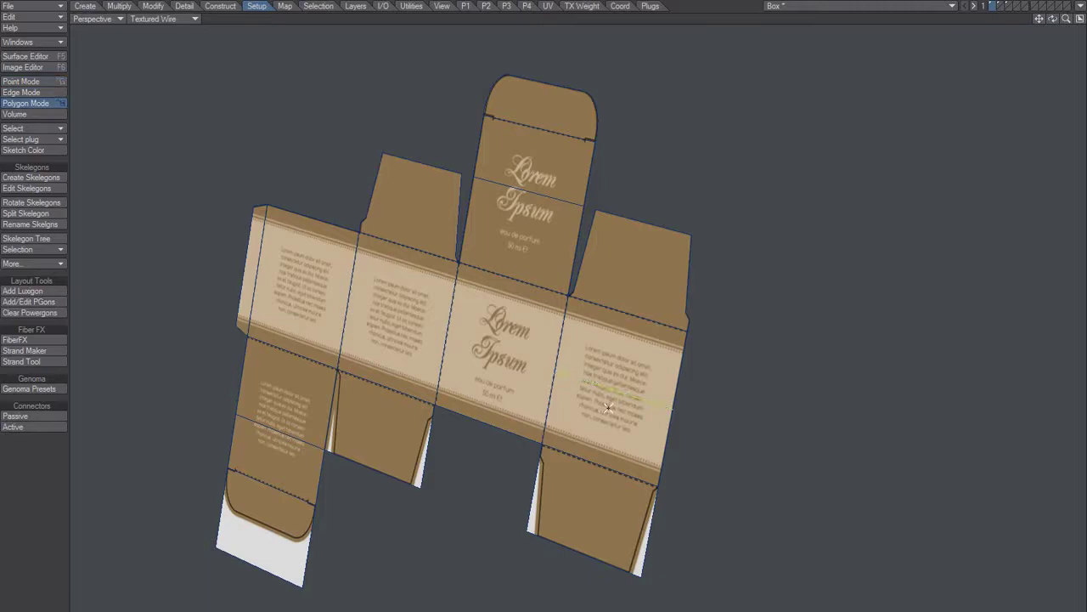
Step: Move the side panel's two-point polygon from the net layer into the skelegon layer 3 by cutting and pasting it
key("space")
key("space")
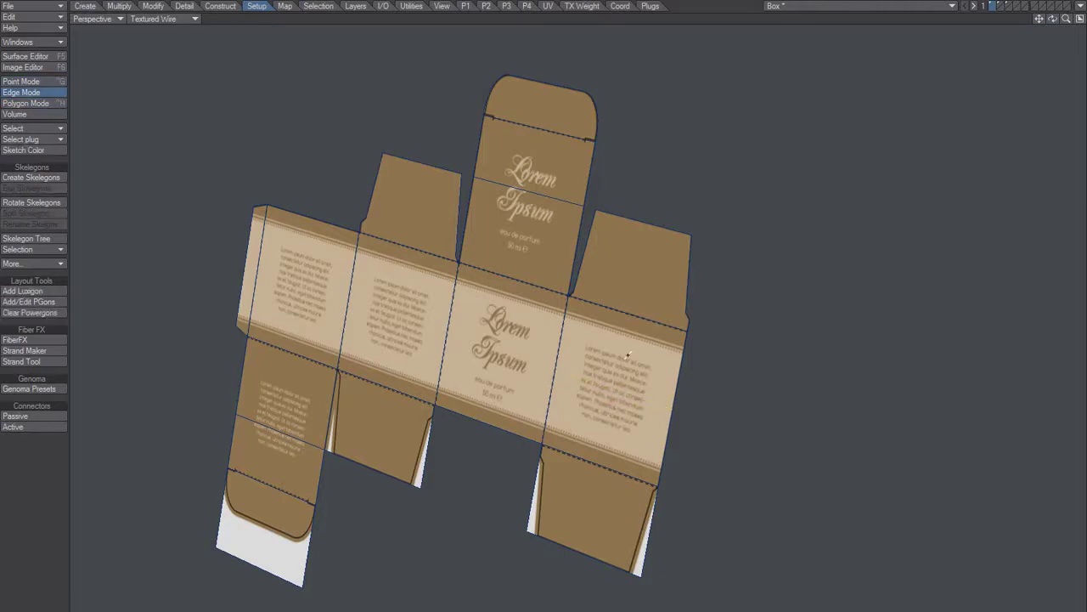
key("2")
key("3")
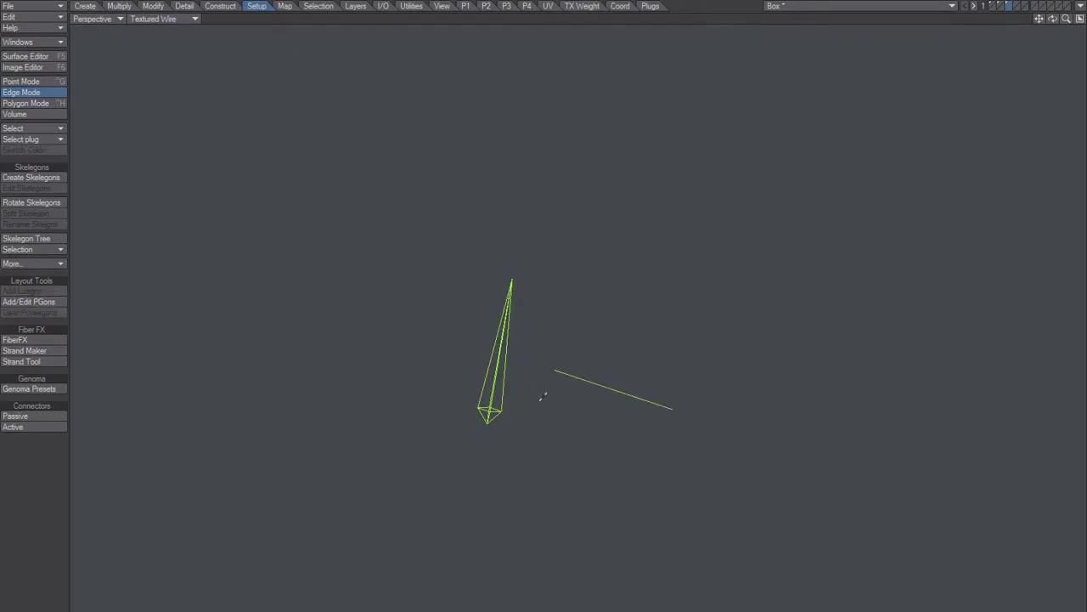
key("Delete")
key("2")
mouse_move(520, 379)
left_mouse_down("alt")
mouse_move(471, 383)
mouse_move(526, 366)
left_mouse_up("alt")
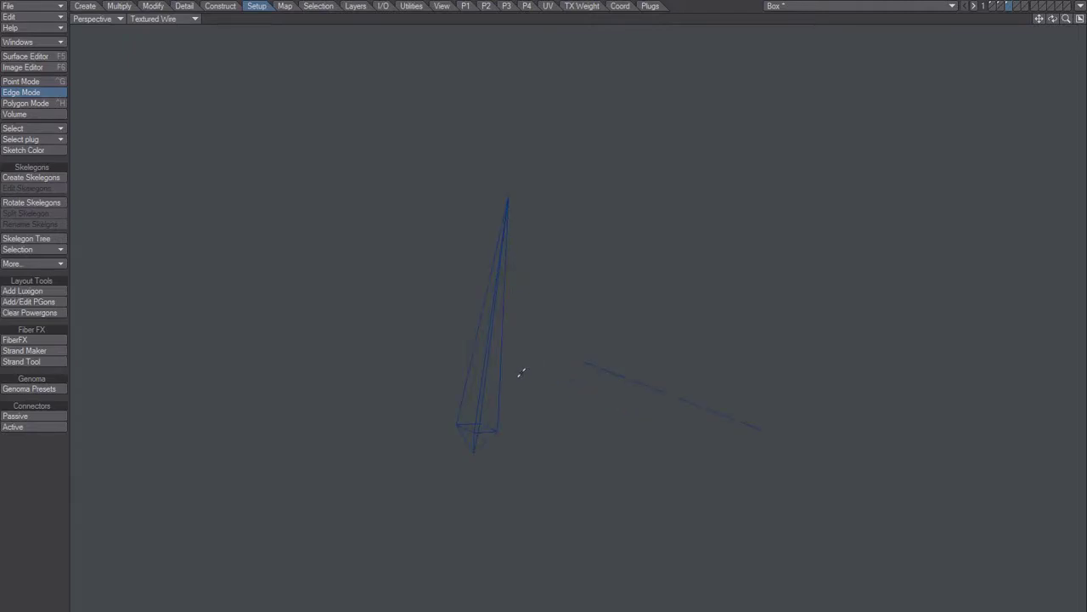
key("w")
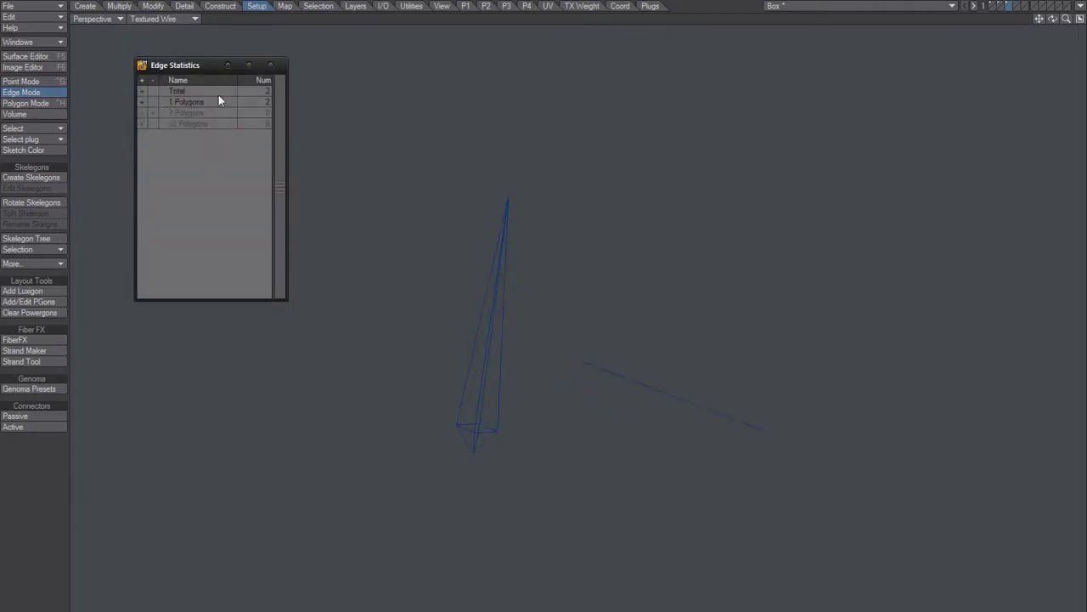
key("w")
left_click_drag(641, 371, 643, 404)
scroll(645, 421, "down", 3)
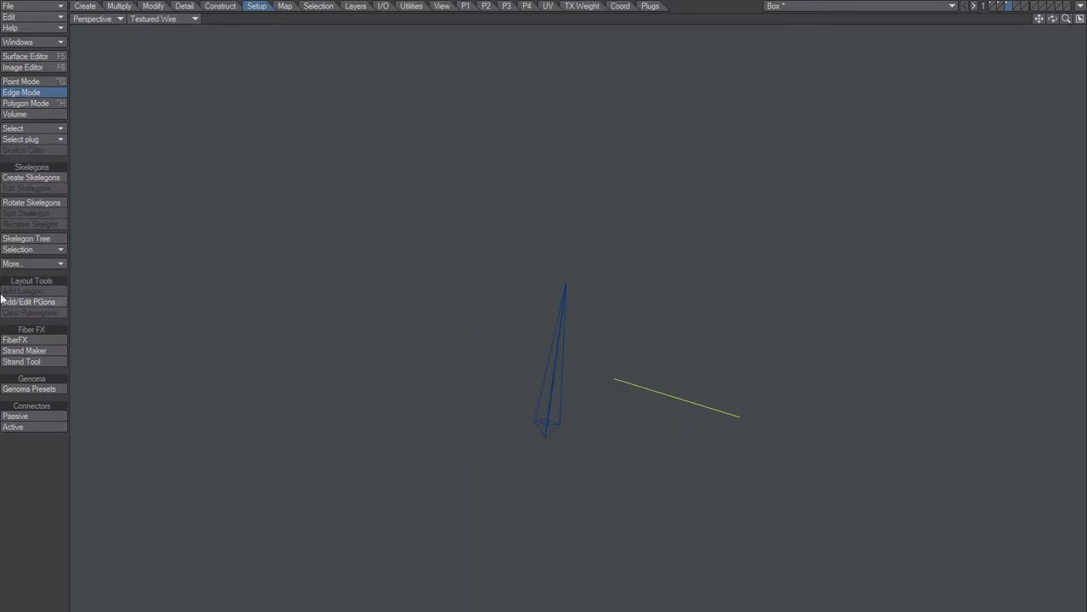
left_click(31, 263)
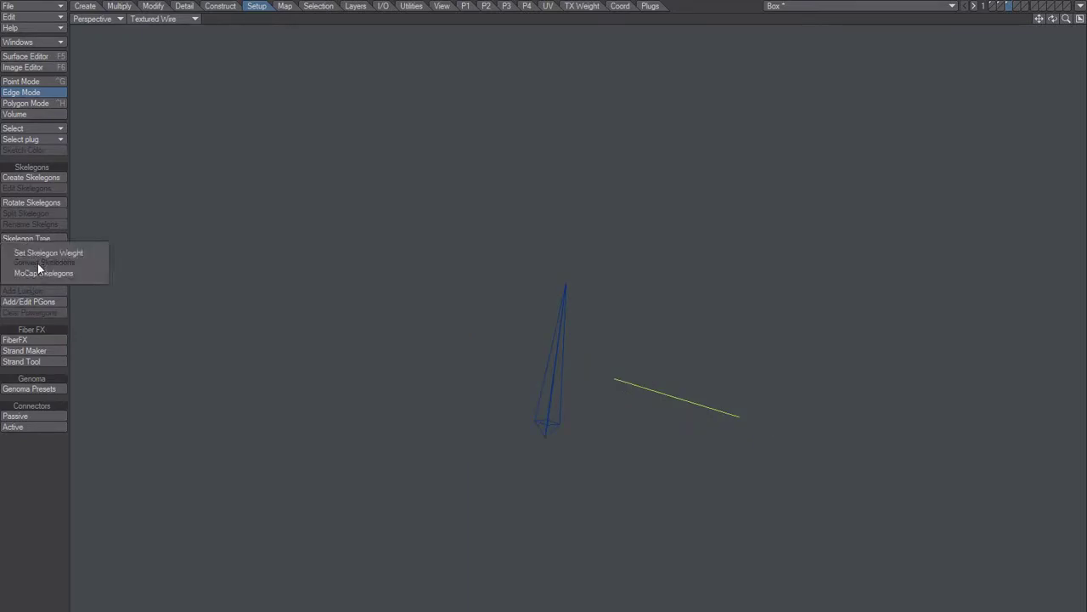
left_click(180, 226)
key("Delete")
Step: Select the two-point polygon in polygon mode, convert it into a skelegon, and delete the leftover line
key("space")
key("space")
key("space")
left_click(661, 393)
key("space")
left_click(660, 393)
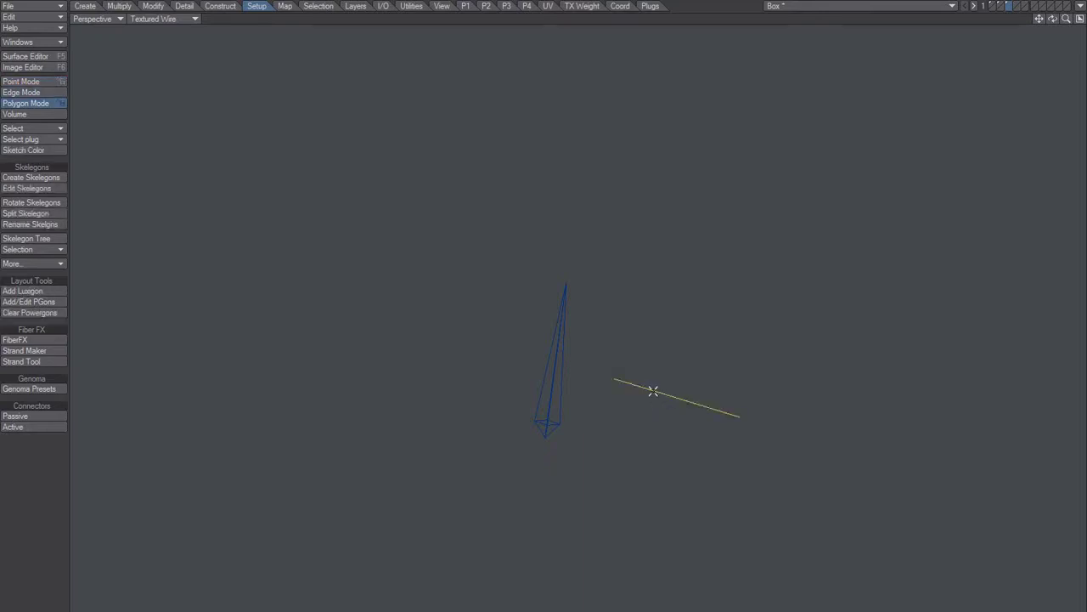
left_click(31, 249)
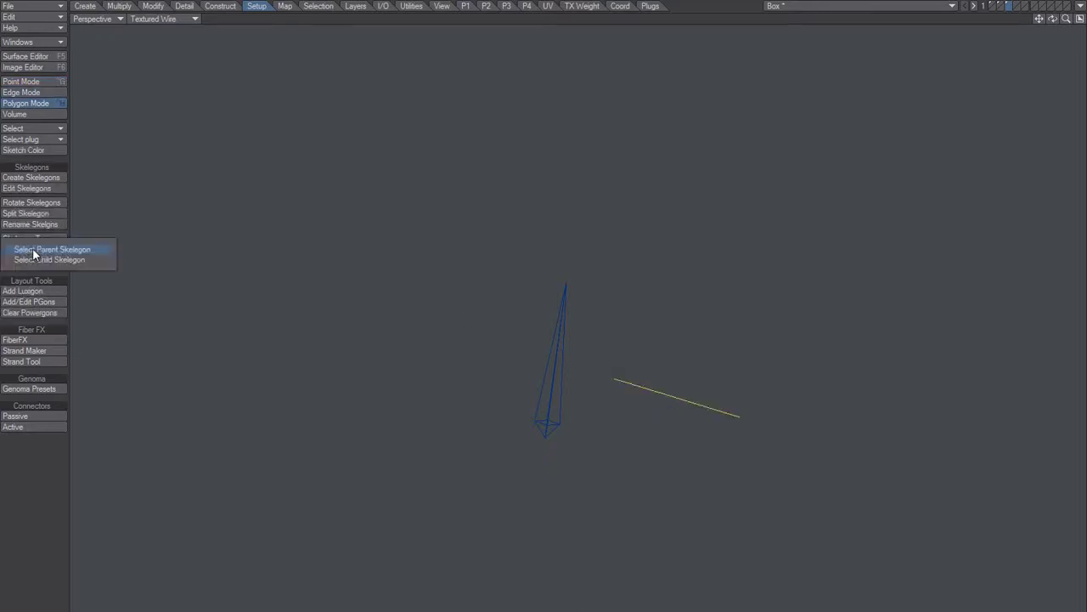
left_click(41, 265)
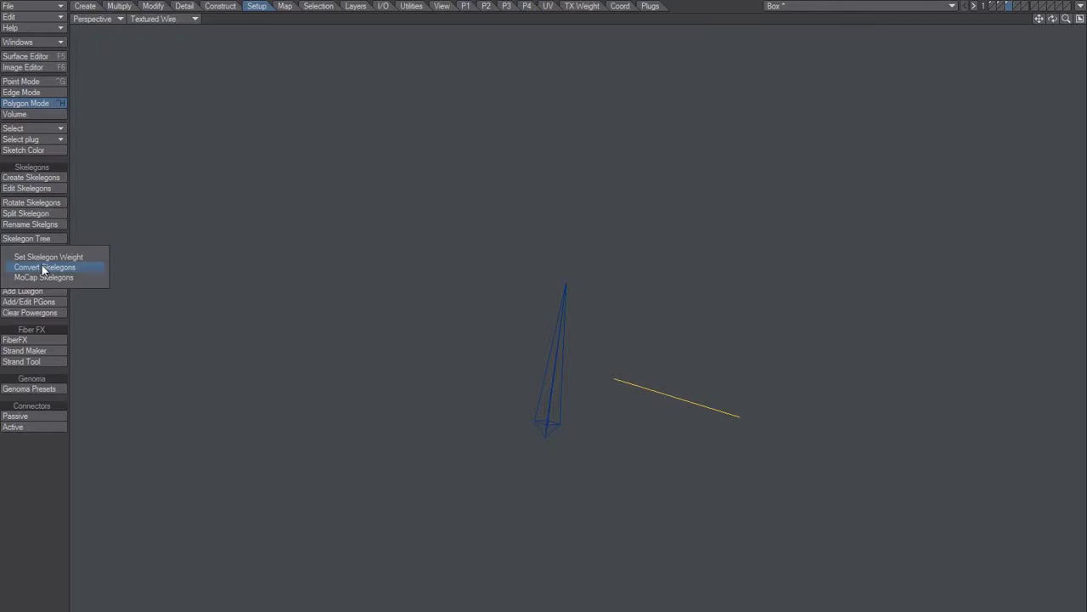
left_click(42, 267)
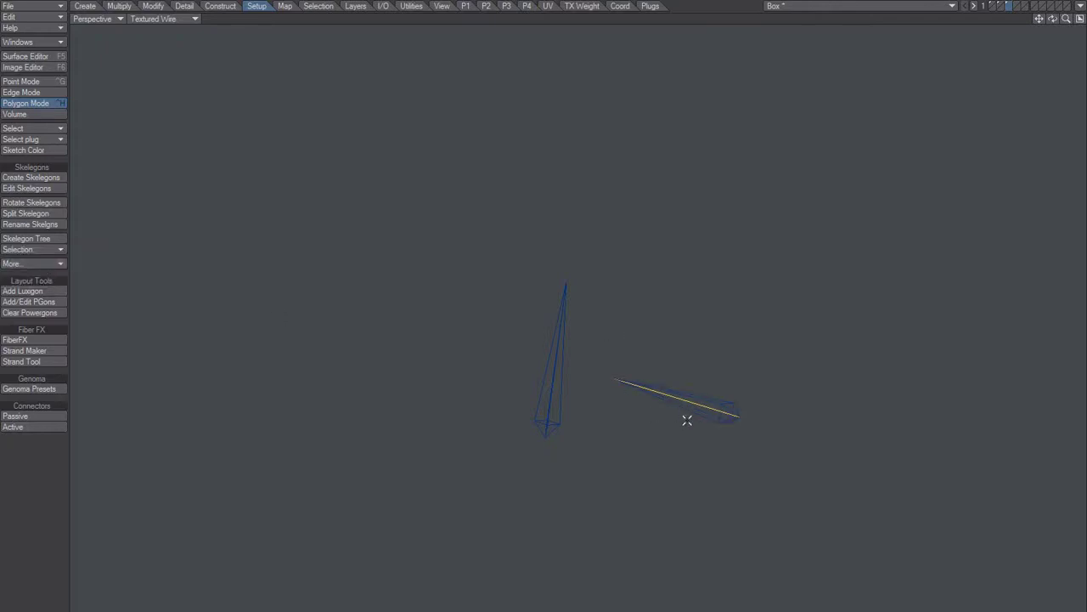
key("Delete")
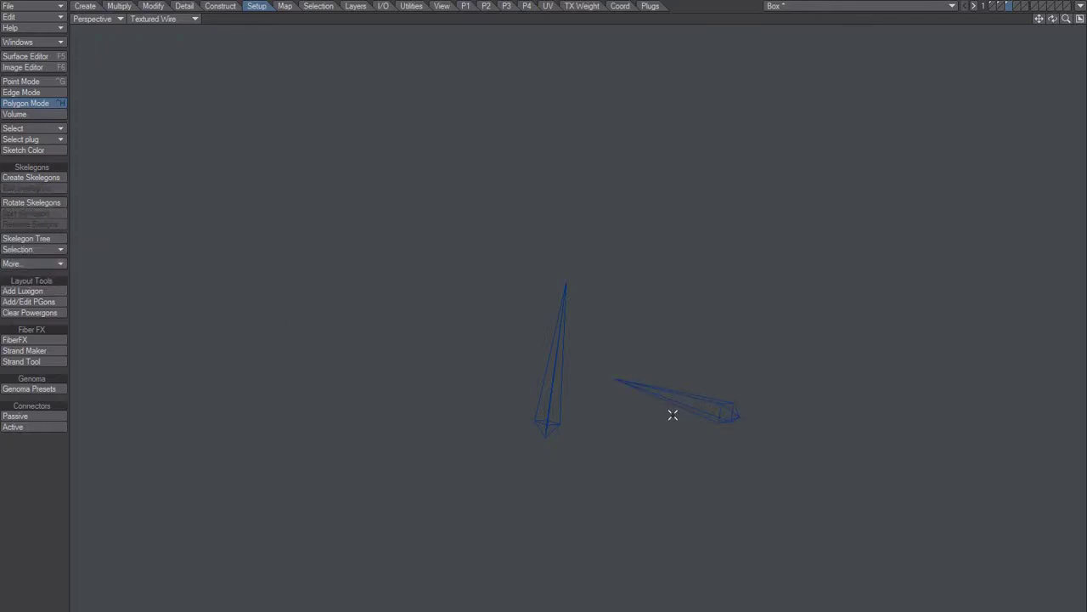
Step: Flip the side panel's skelegon so it points away from the front panel, and display both skelegons together with the textured net
left_click(685, 413)
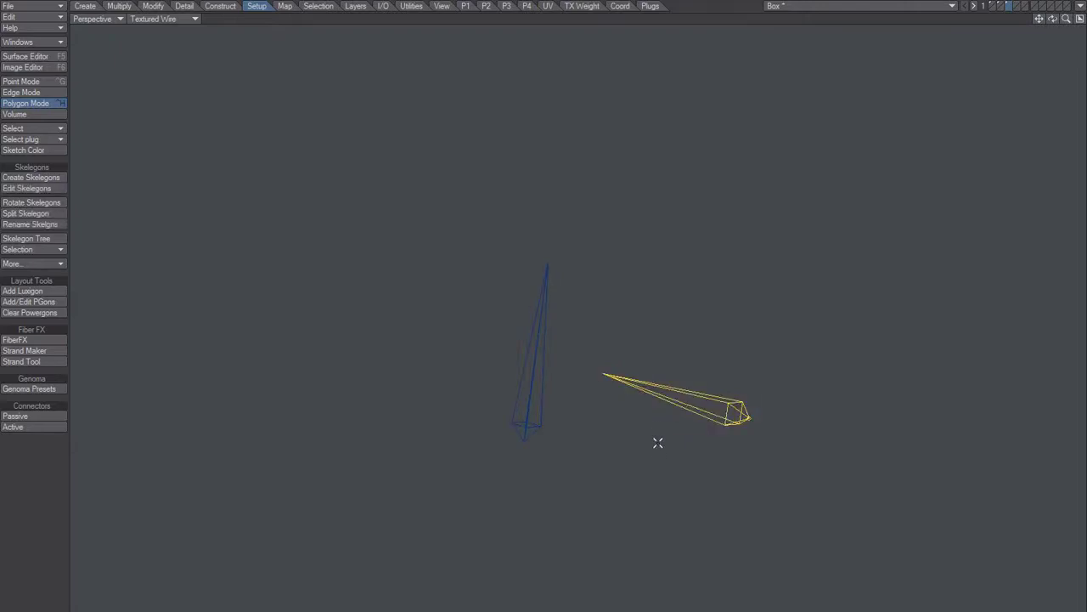
key("f")
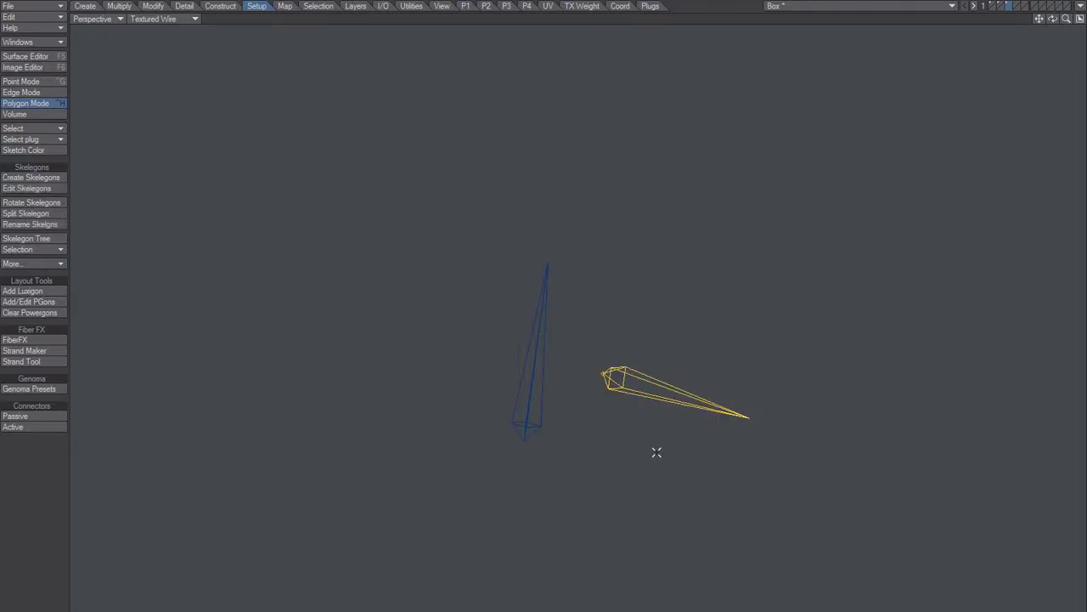
left_click_drag(594, 396, 512, 404, "shift")
key("shift+1")
left_click_drag(606, 424, 586, 397, "alt")
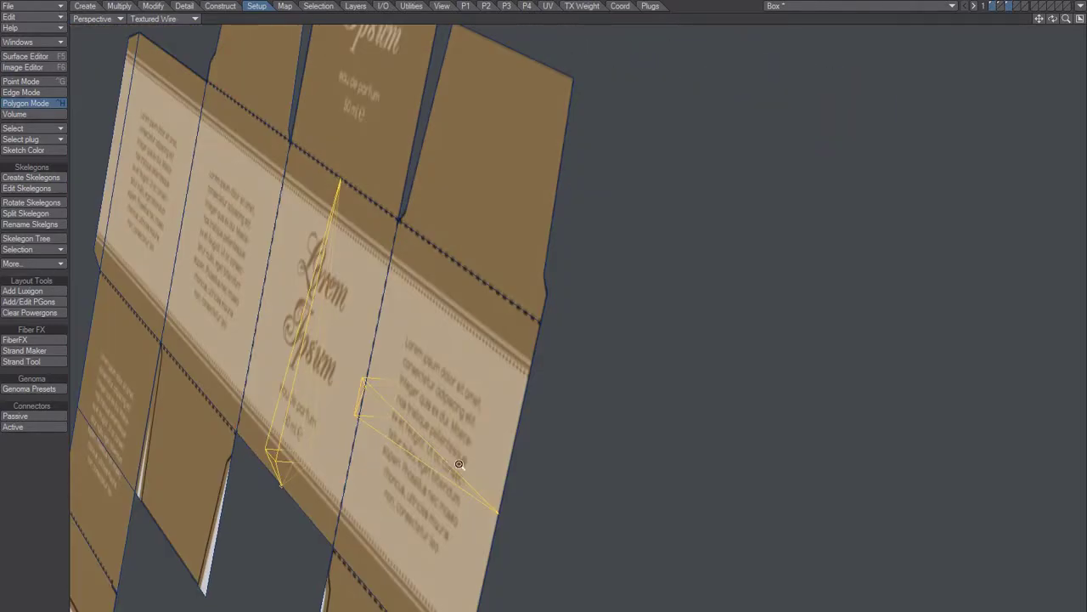